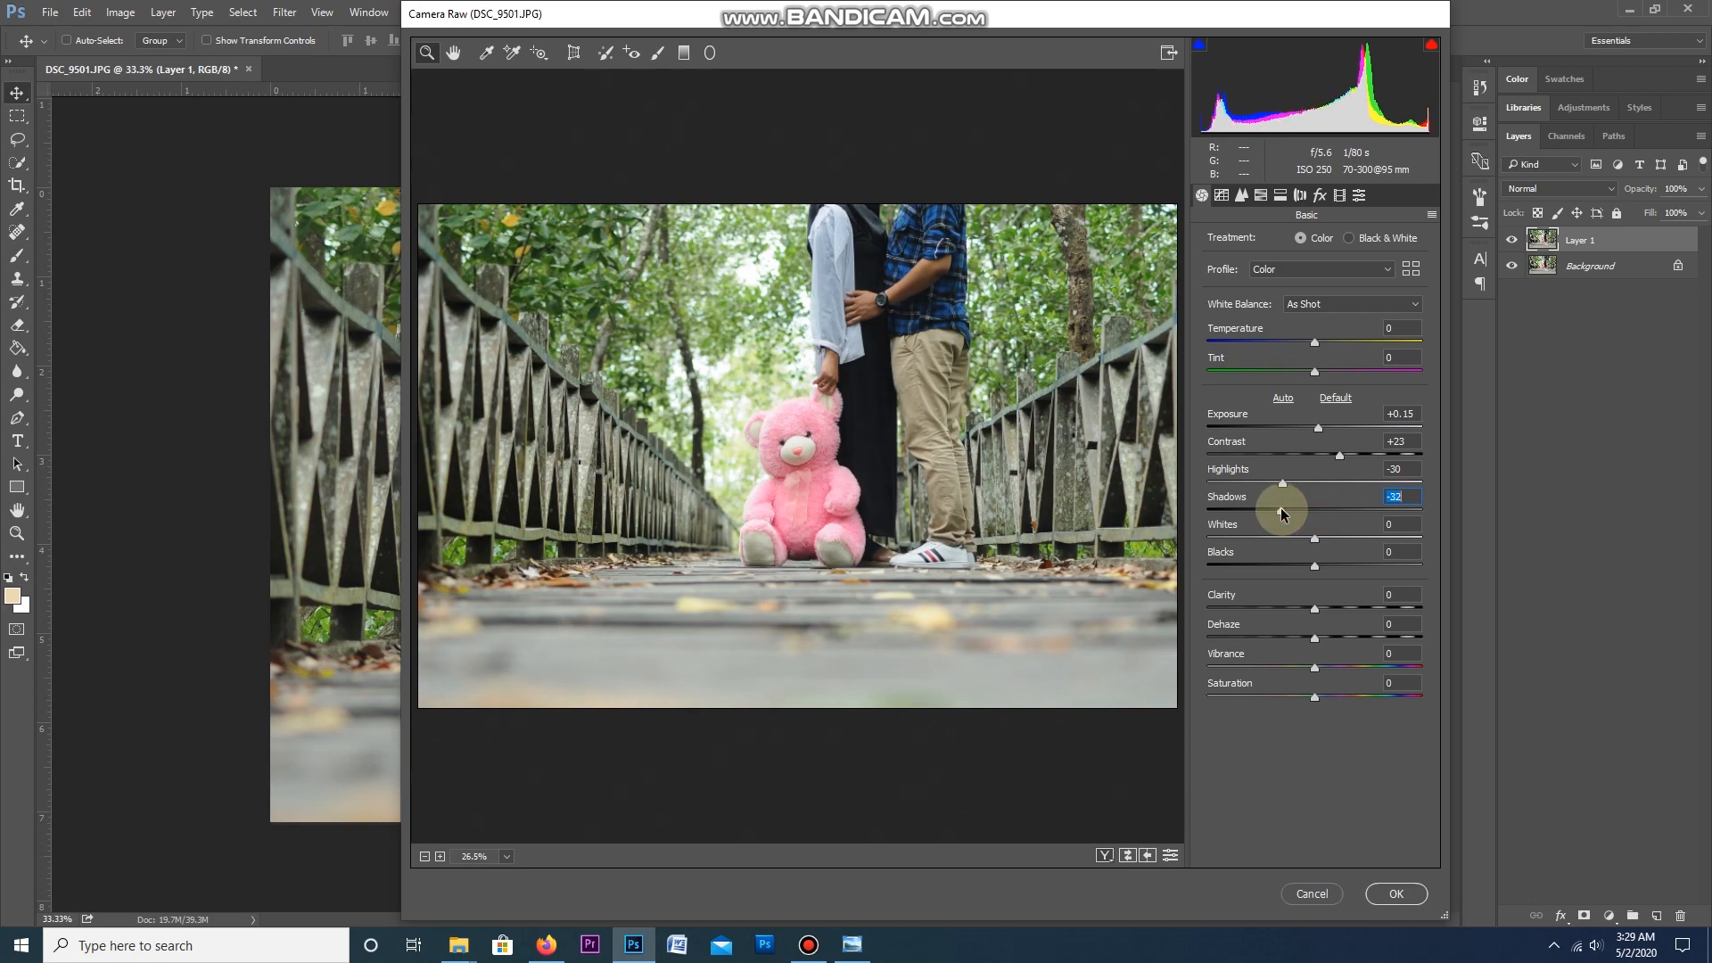
Step: Set Shadows to -30 and Vibrance to +15 in the basic adjustments, leaving Blacks at 0
left_click(1398, 495)
left_click_drag(1393, 494, 1389, 496)
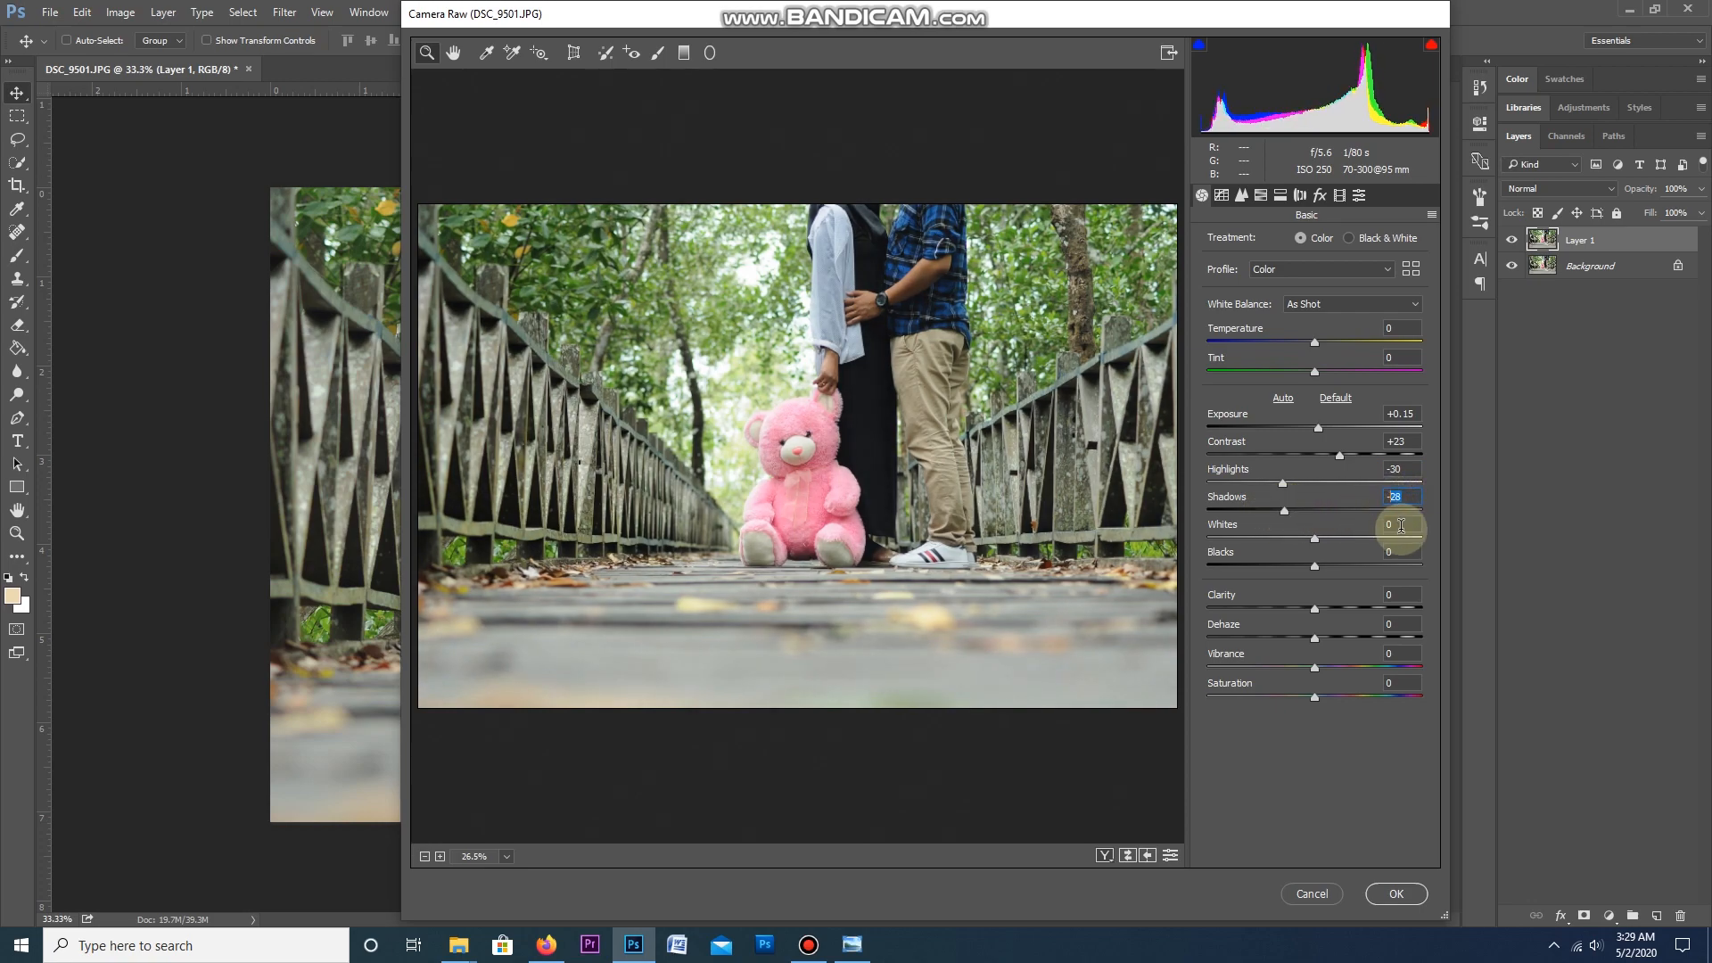
type("30")
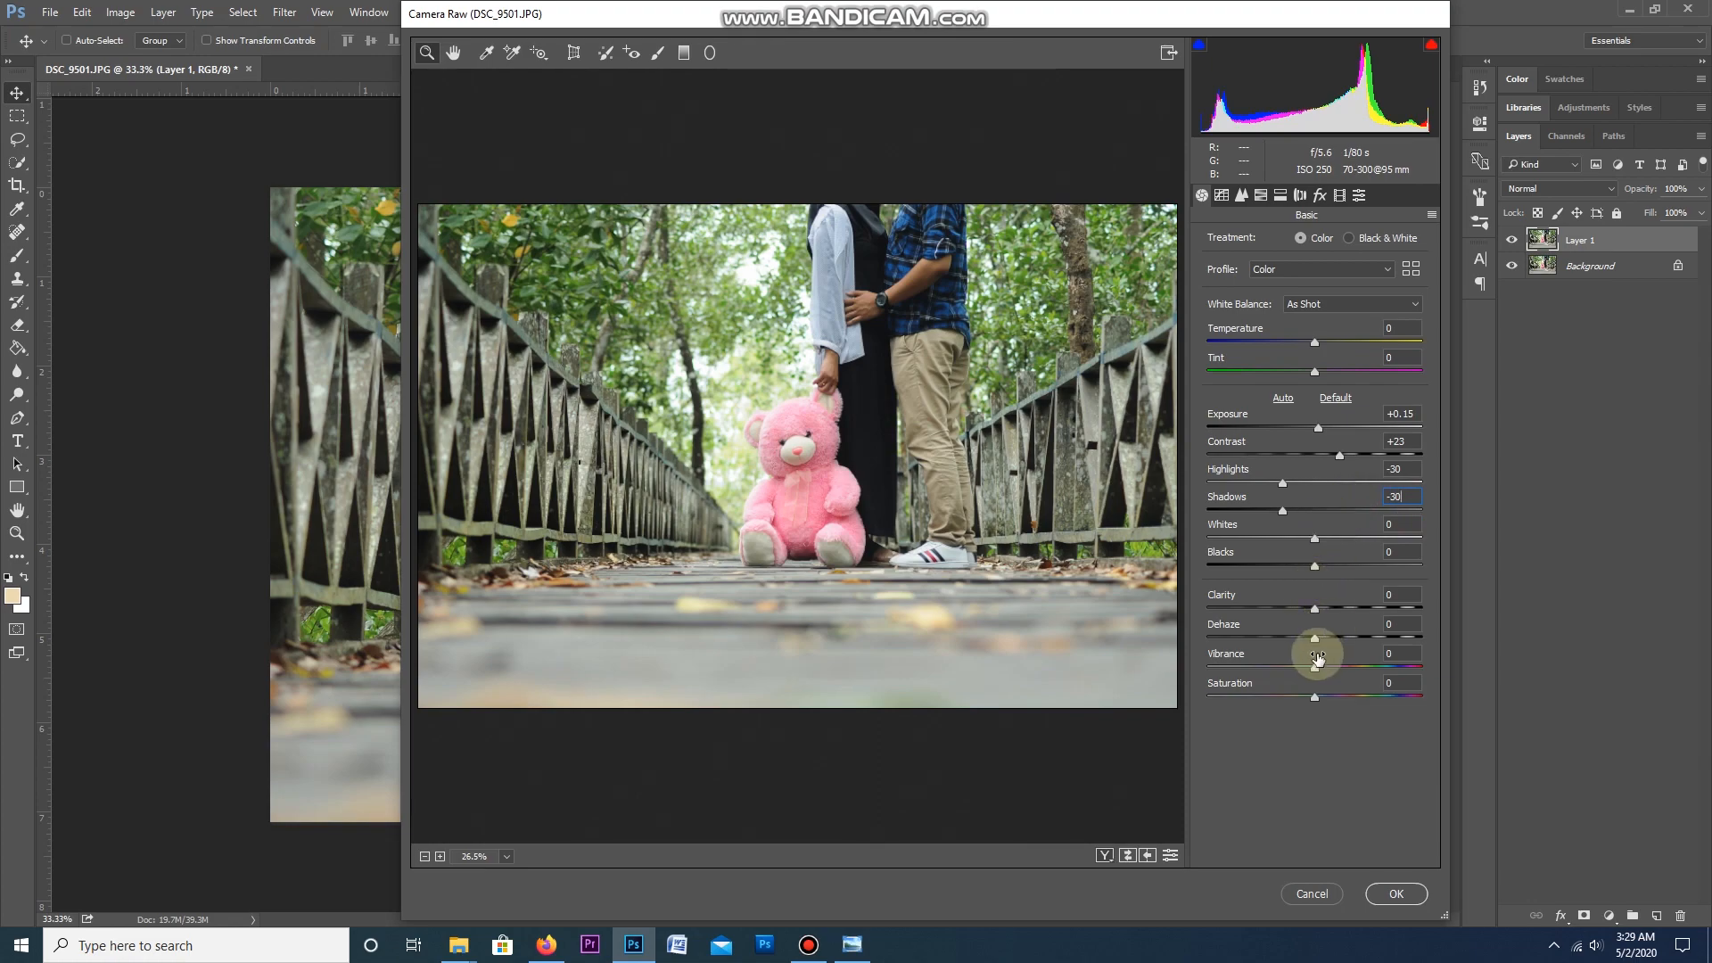
left_click(1316, 567)
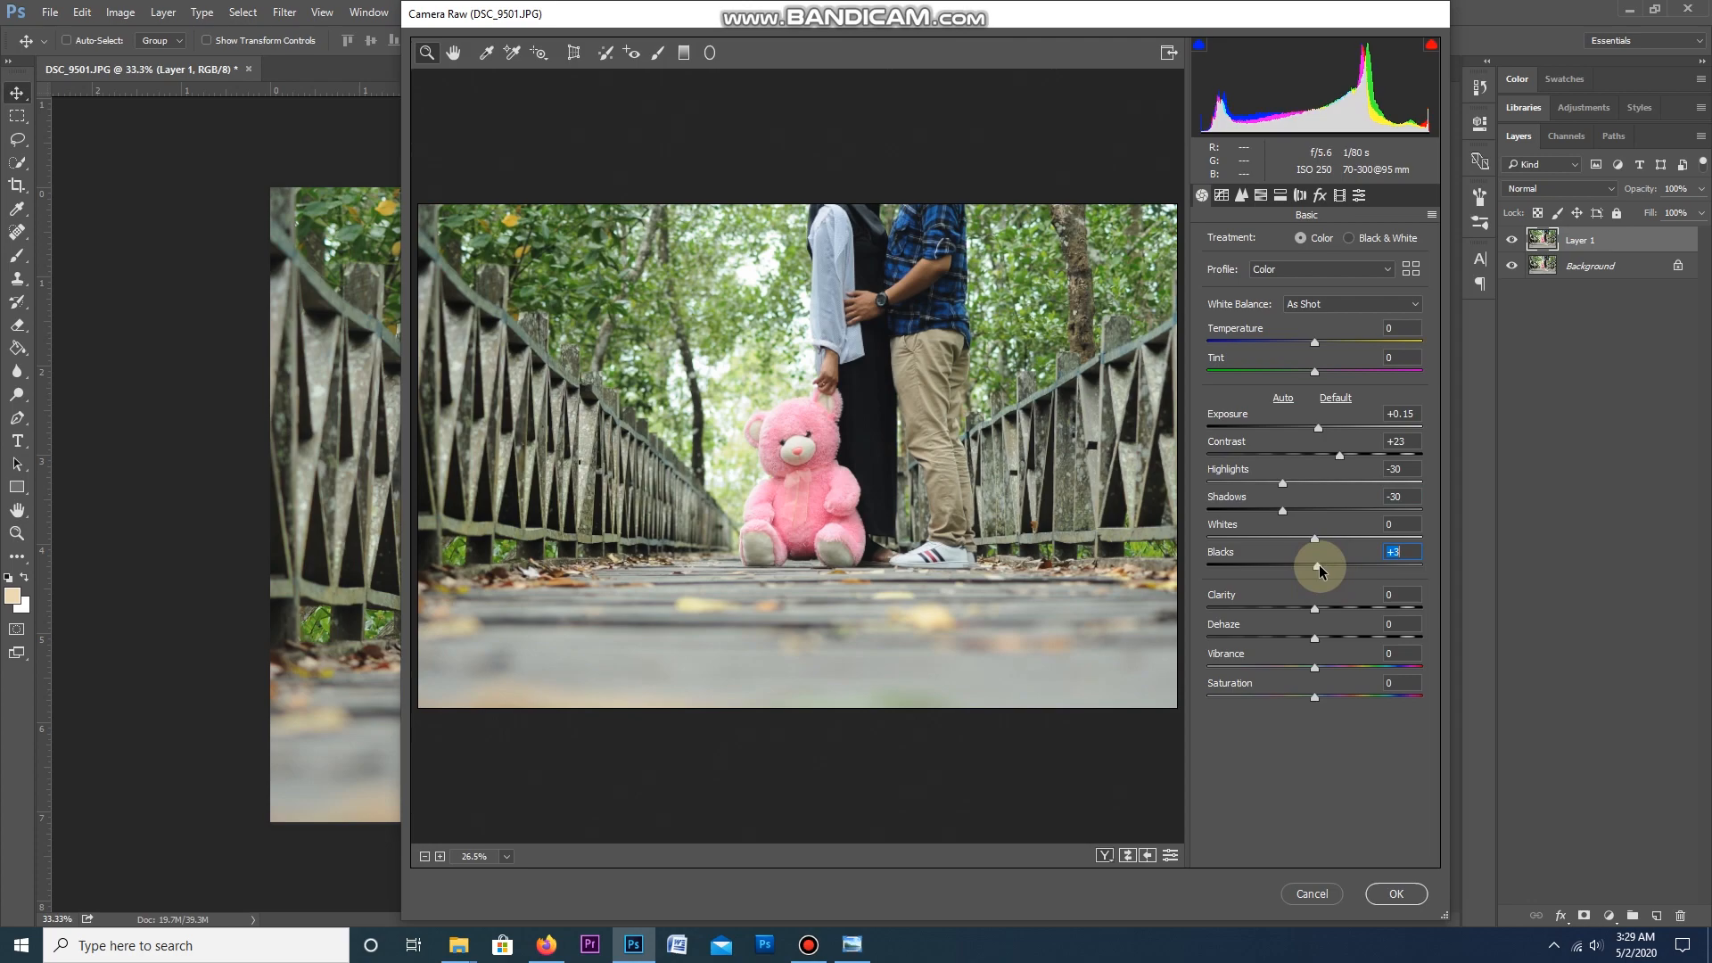
left_click_drag(1317, 671, 1320, 672)
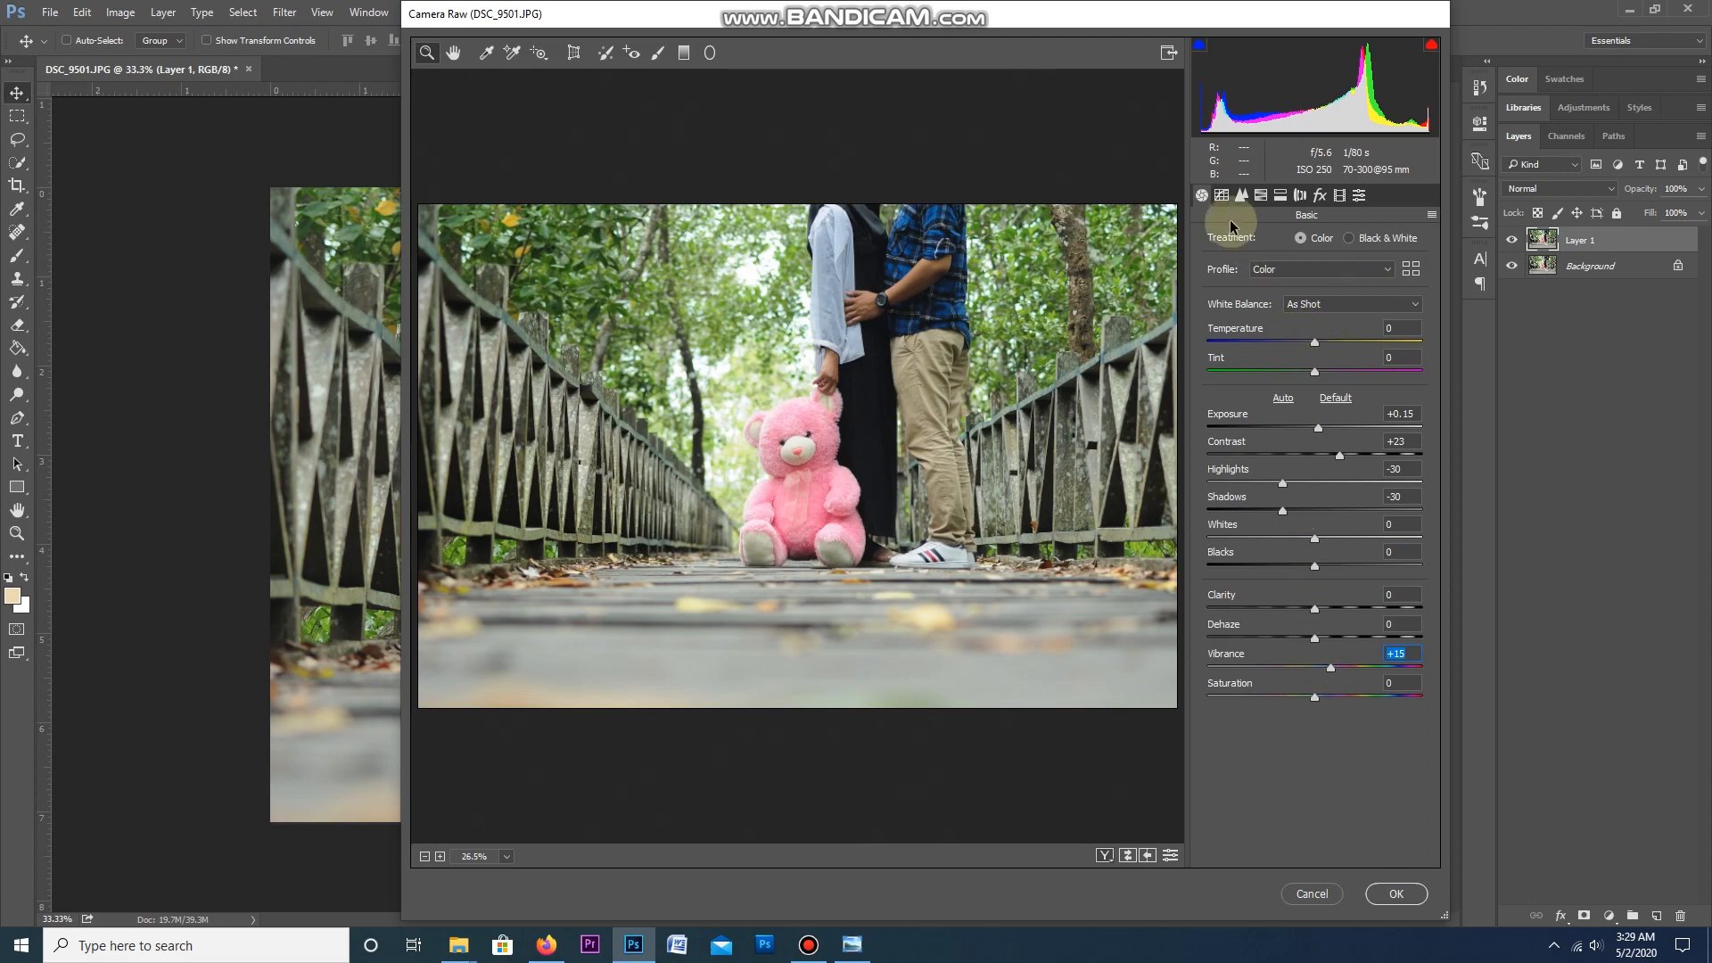
Step: Shape the RGB point tone curve with points at input 70/output 55 and 182/186, and raise the black point to output 17
left_click(1222, 196)
left_click_drag(1249, 486, 1263, 502)
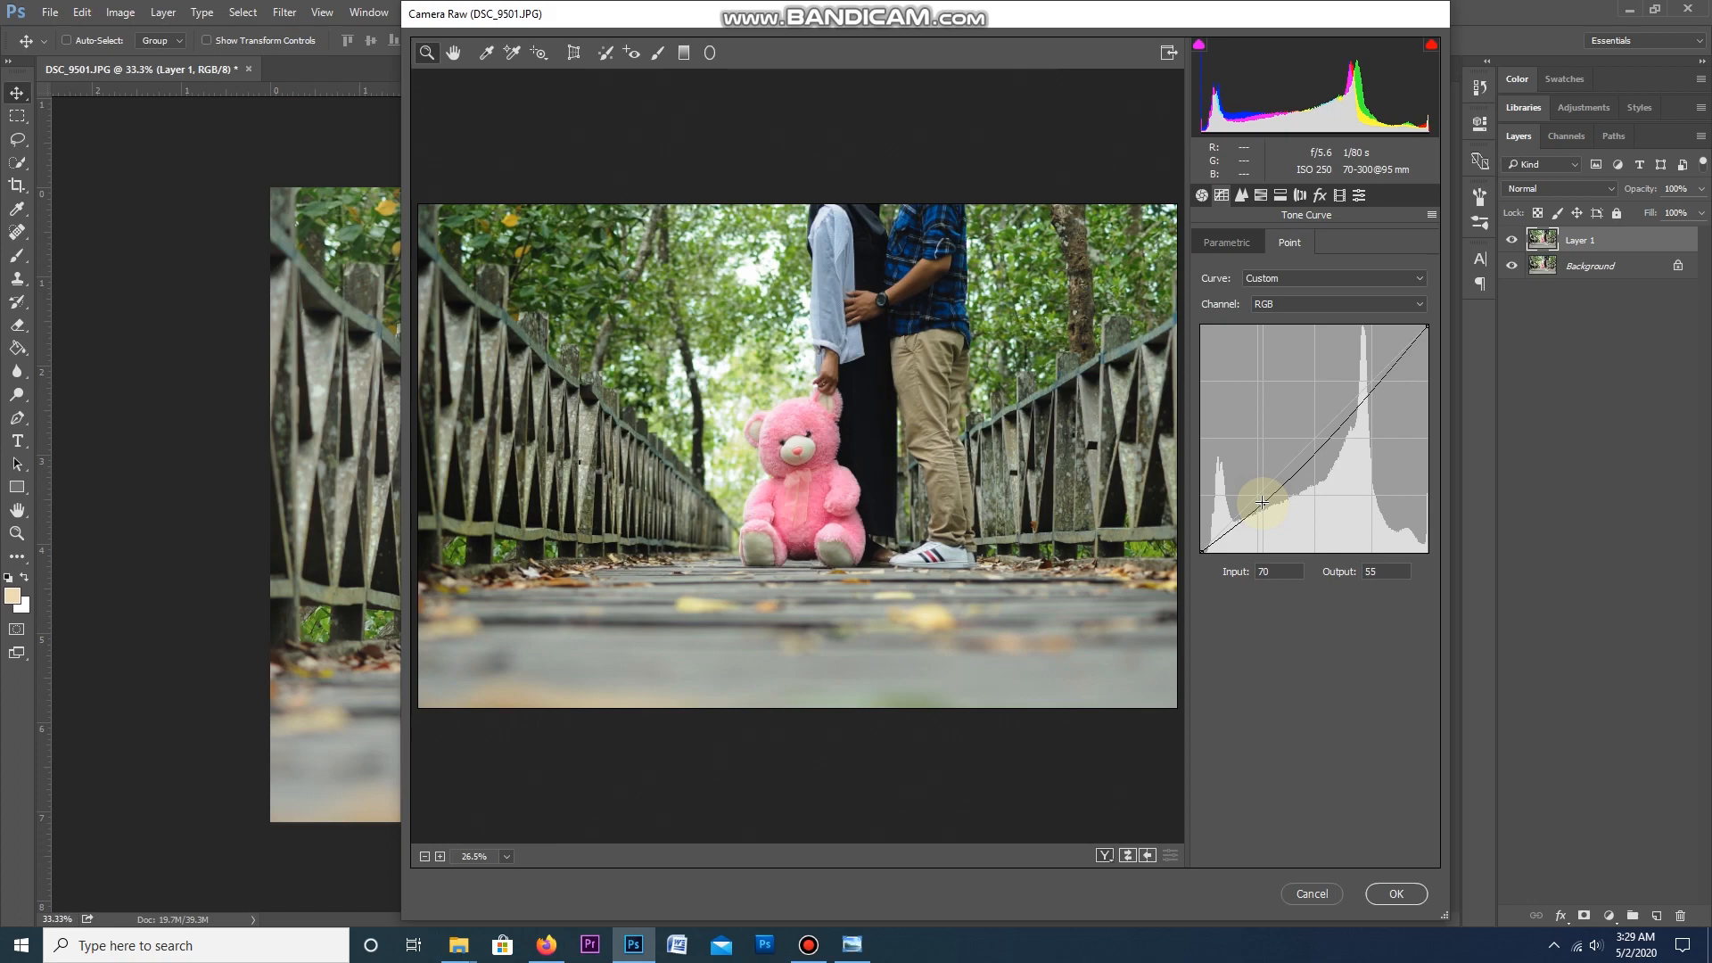
mouse_move(1362, 399)
left_mouse_down()
mouse_move(1361, 373)
mouse_move(1362, 387)
left_mouse_up()
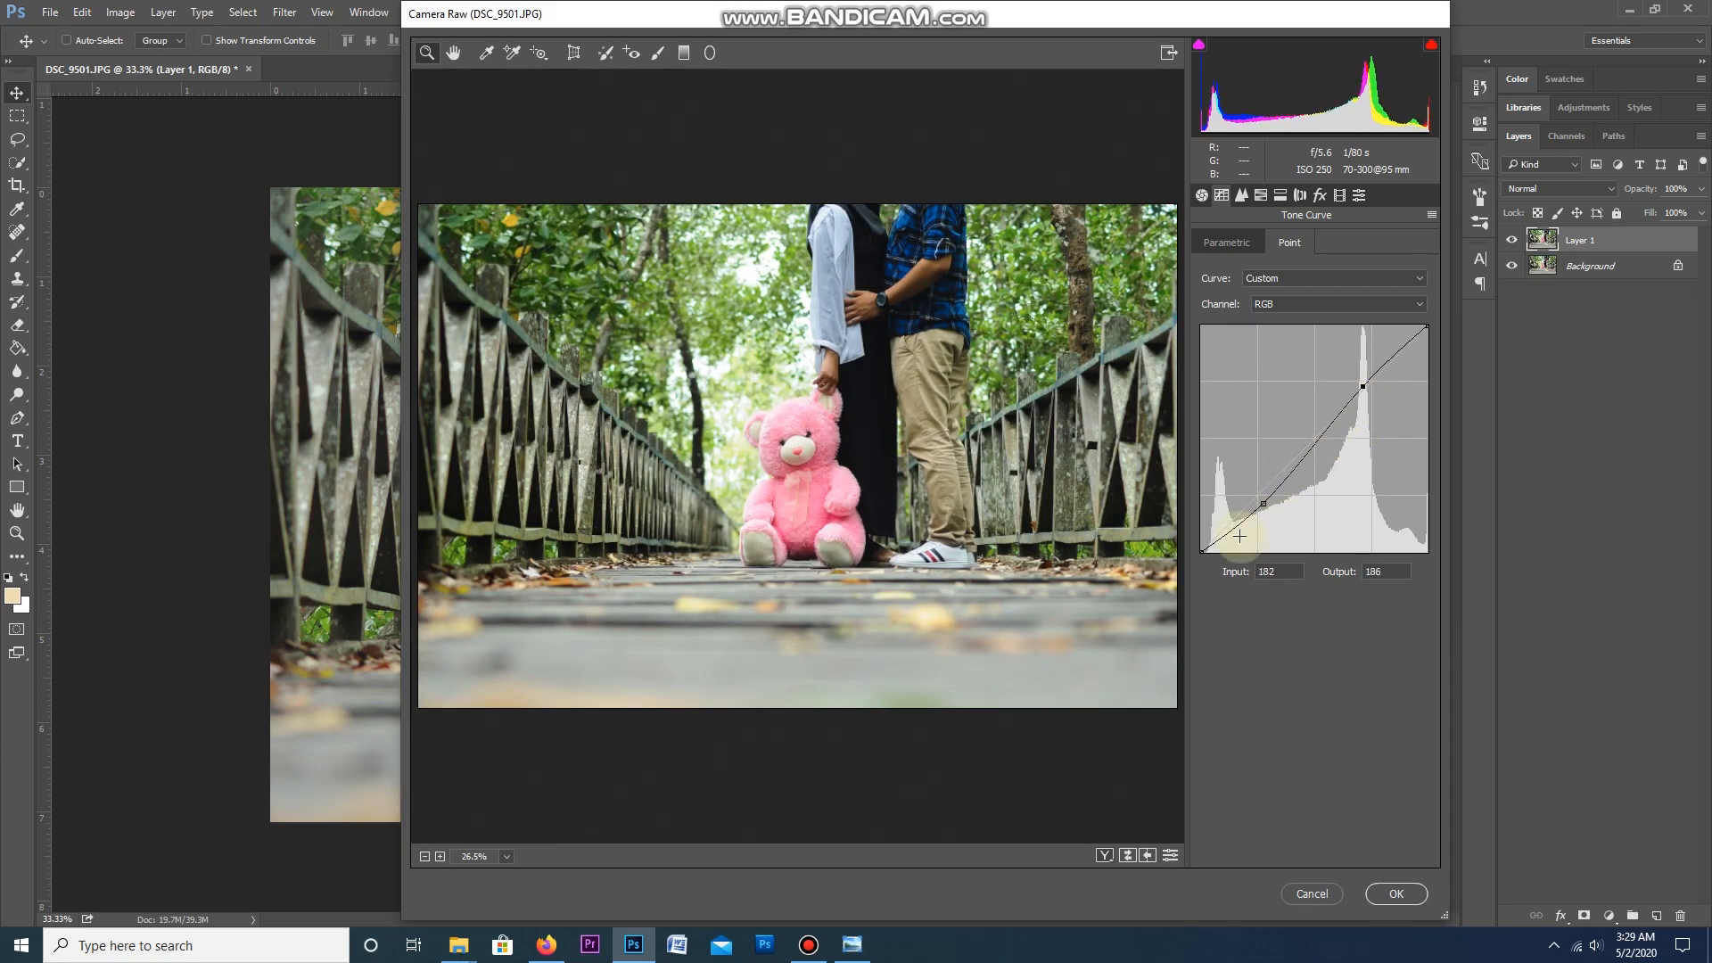
left_click_drag(1204, 550, 1198, 537)
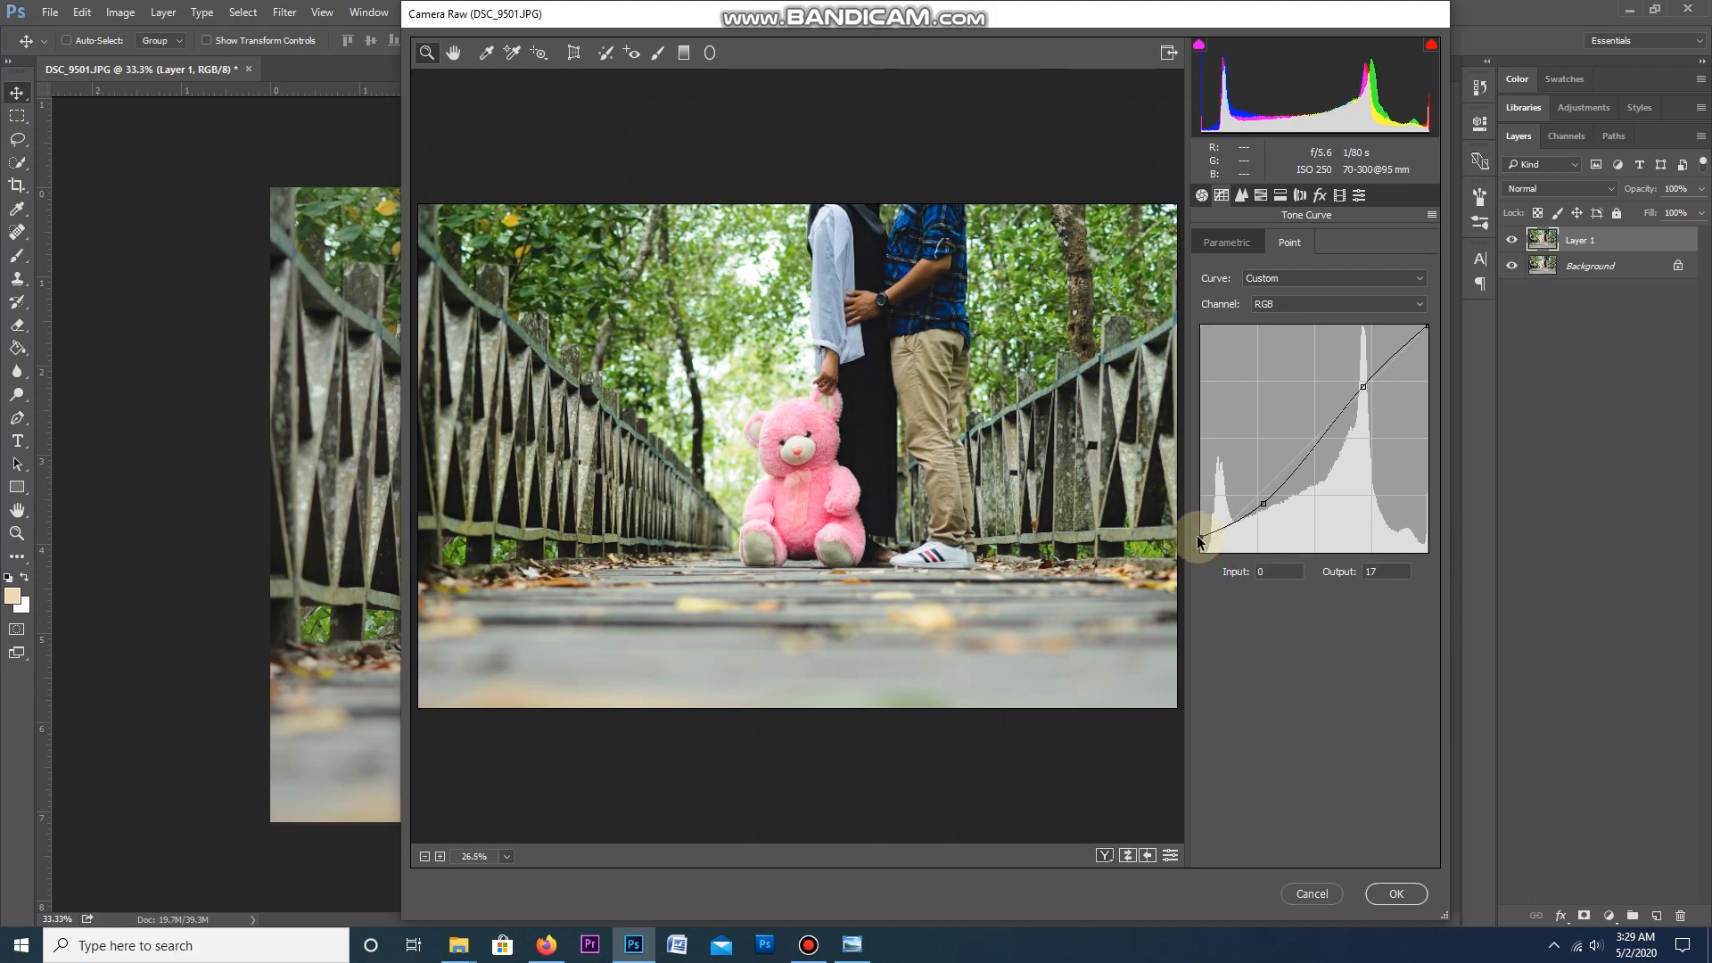
Step: Set the HSL saturation of Yellows, Greens, Aquas and Purples to -100, and try out the Magentas saturation
left_click(1241, 196)
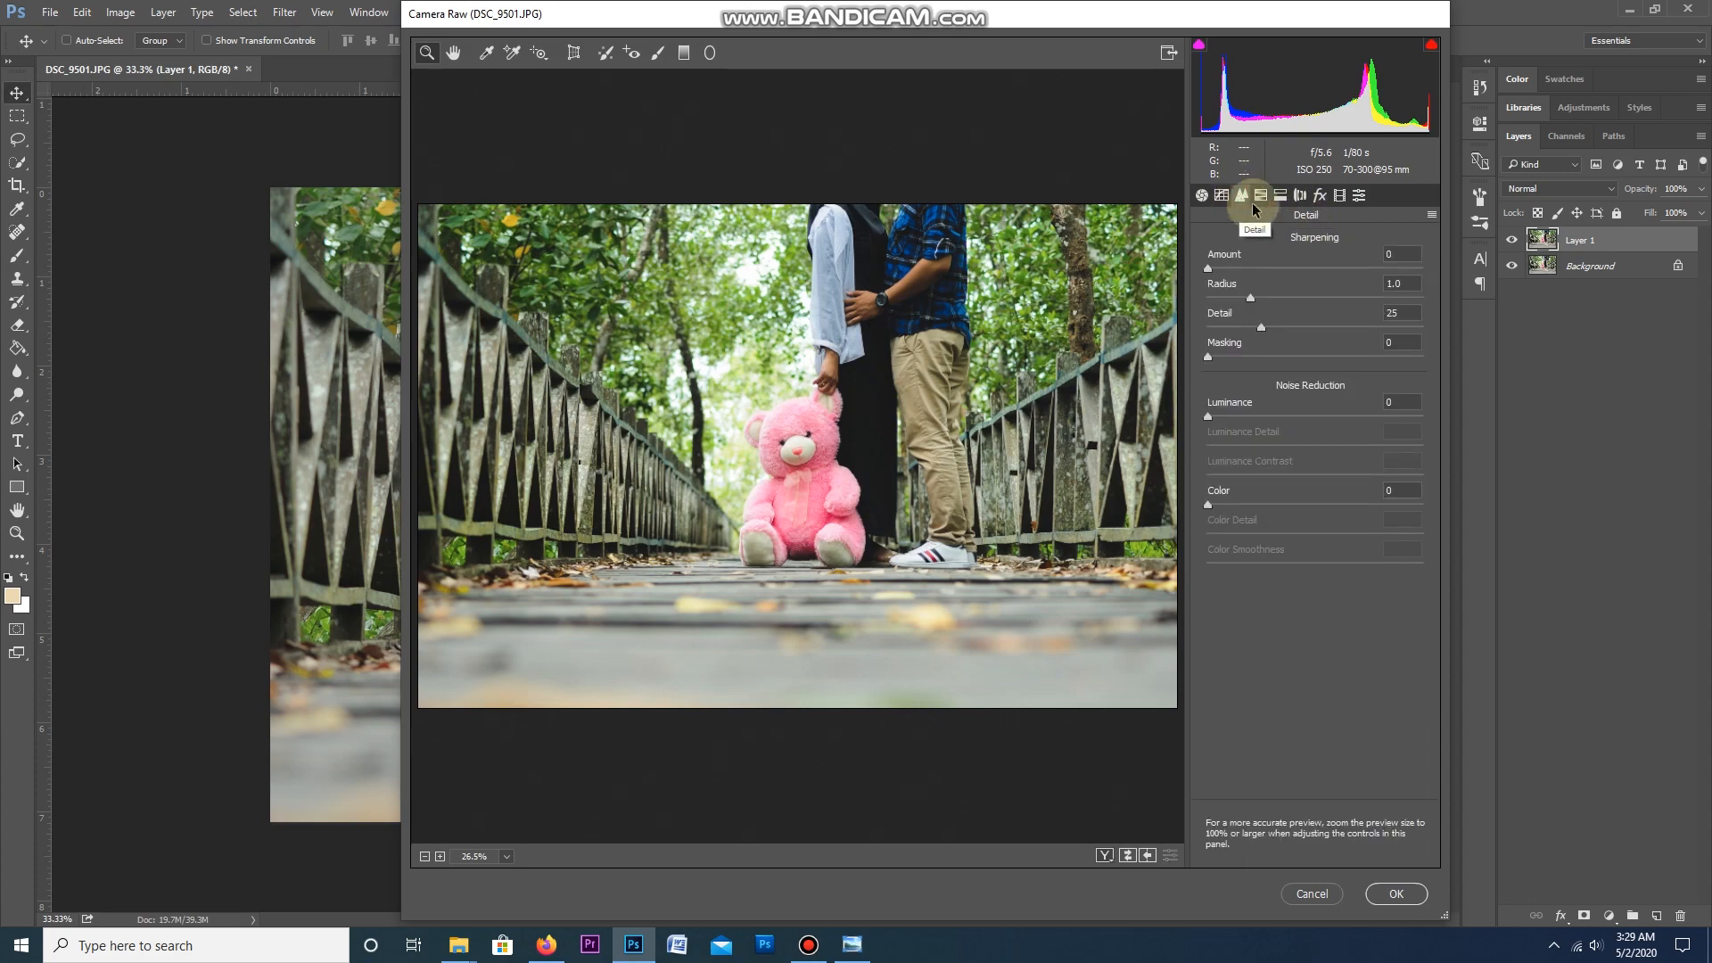
left_click(1260, 195)
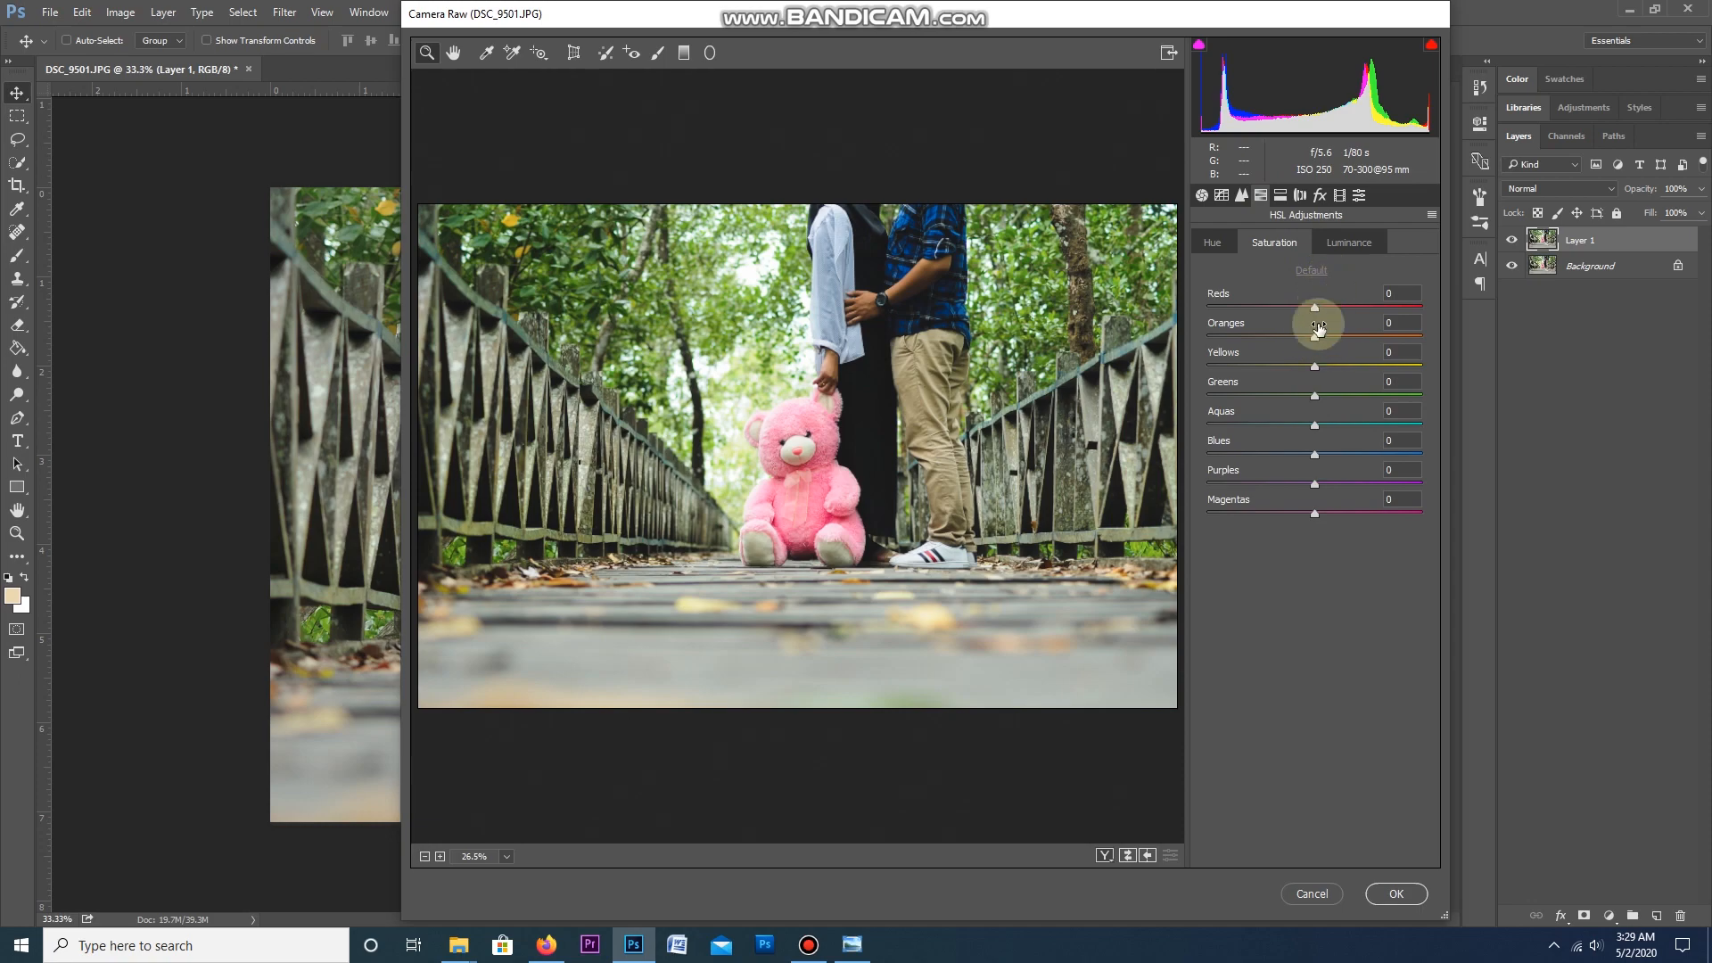
left_click_drag(1314, 365, 1187, 374)
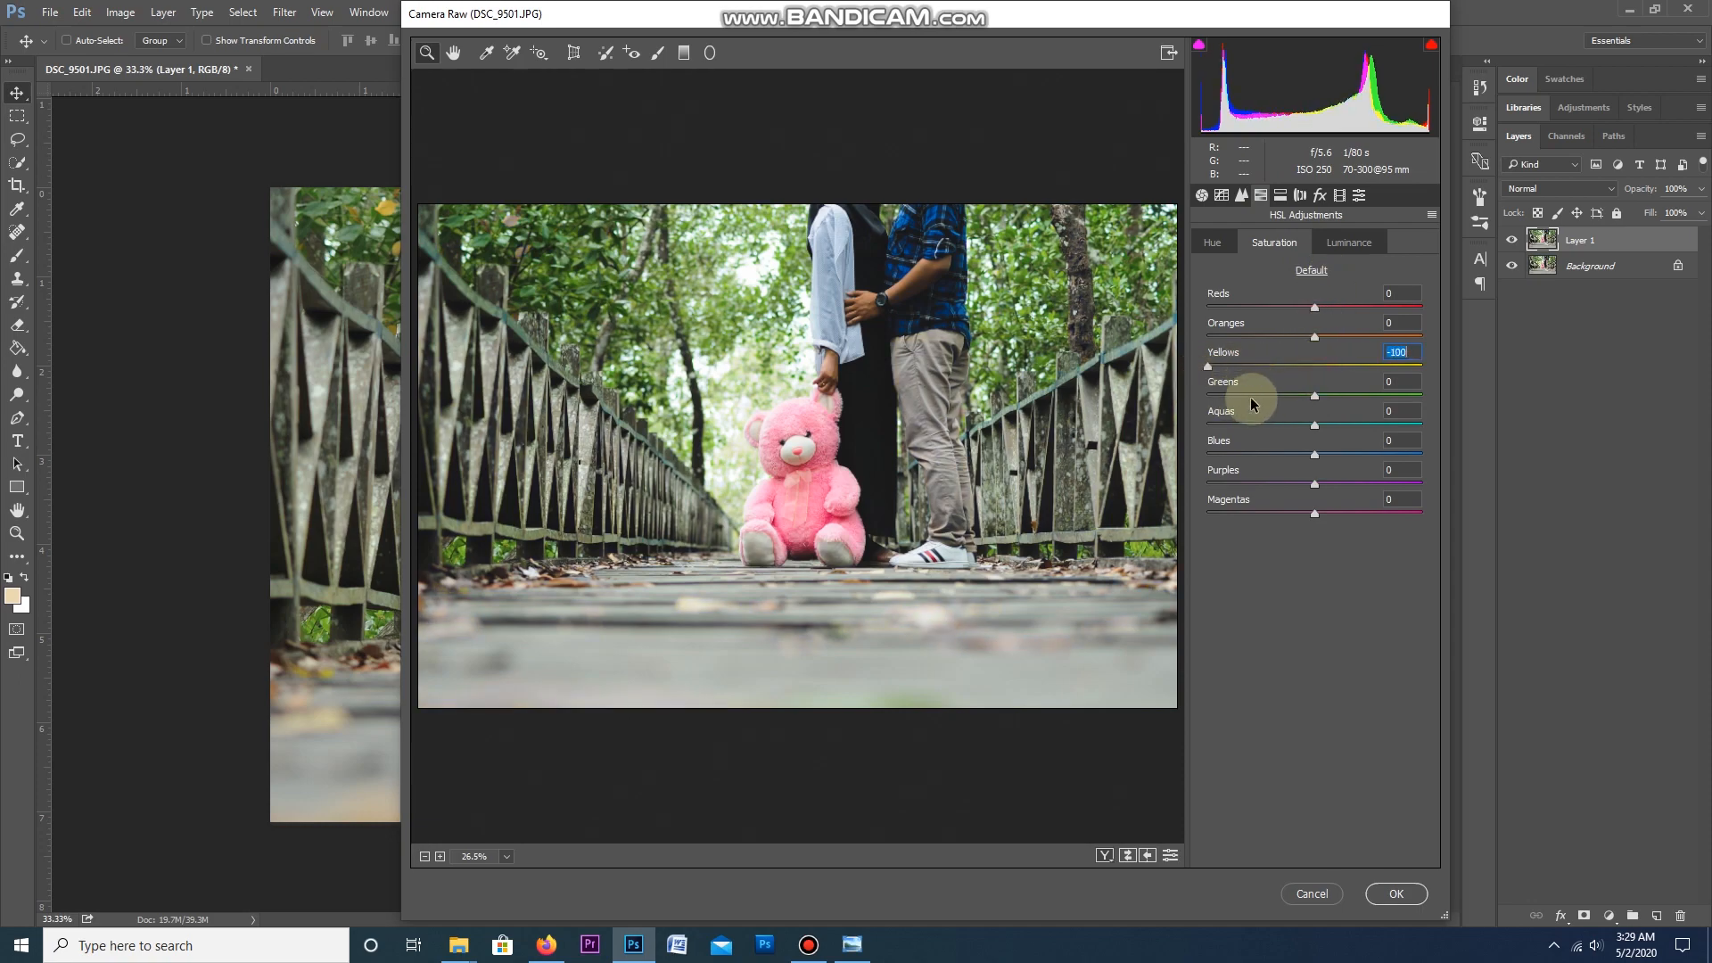
left_click_drag(1314, 395, 1190, 401)
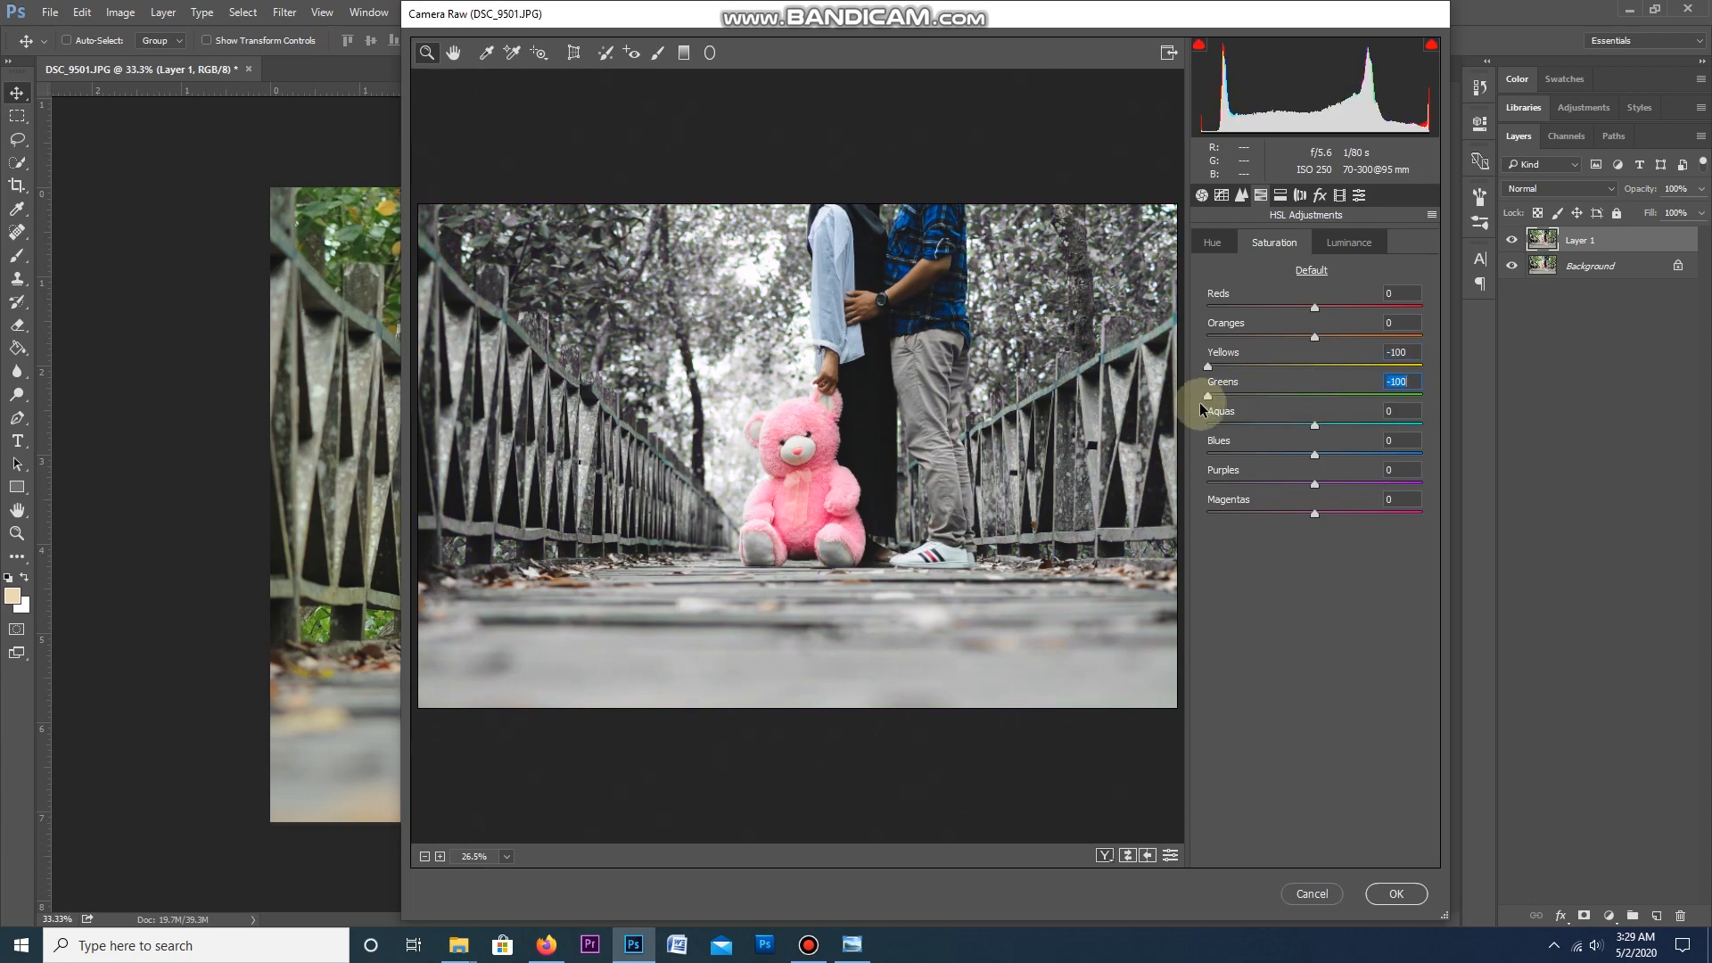
left_click_drag(1315, 425, 1186, 433)
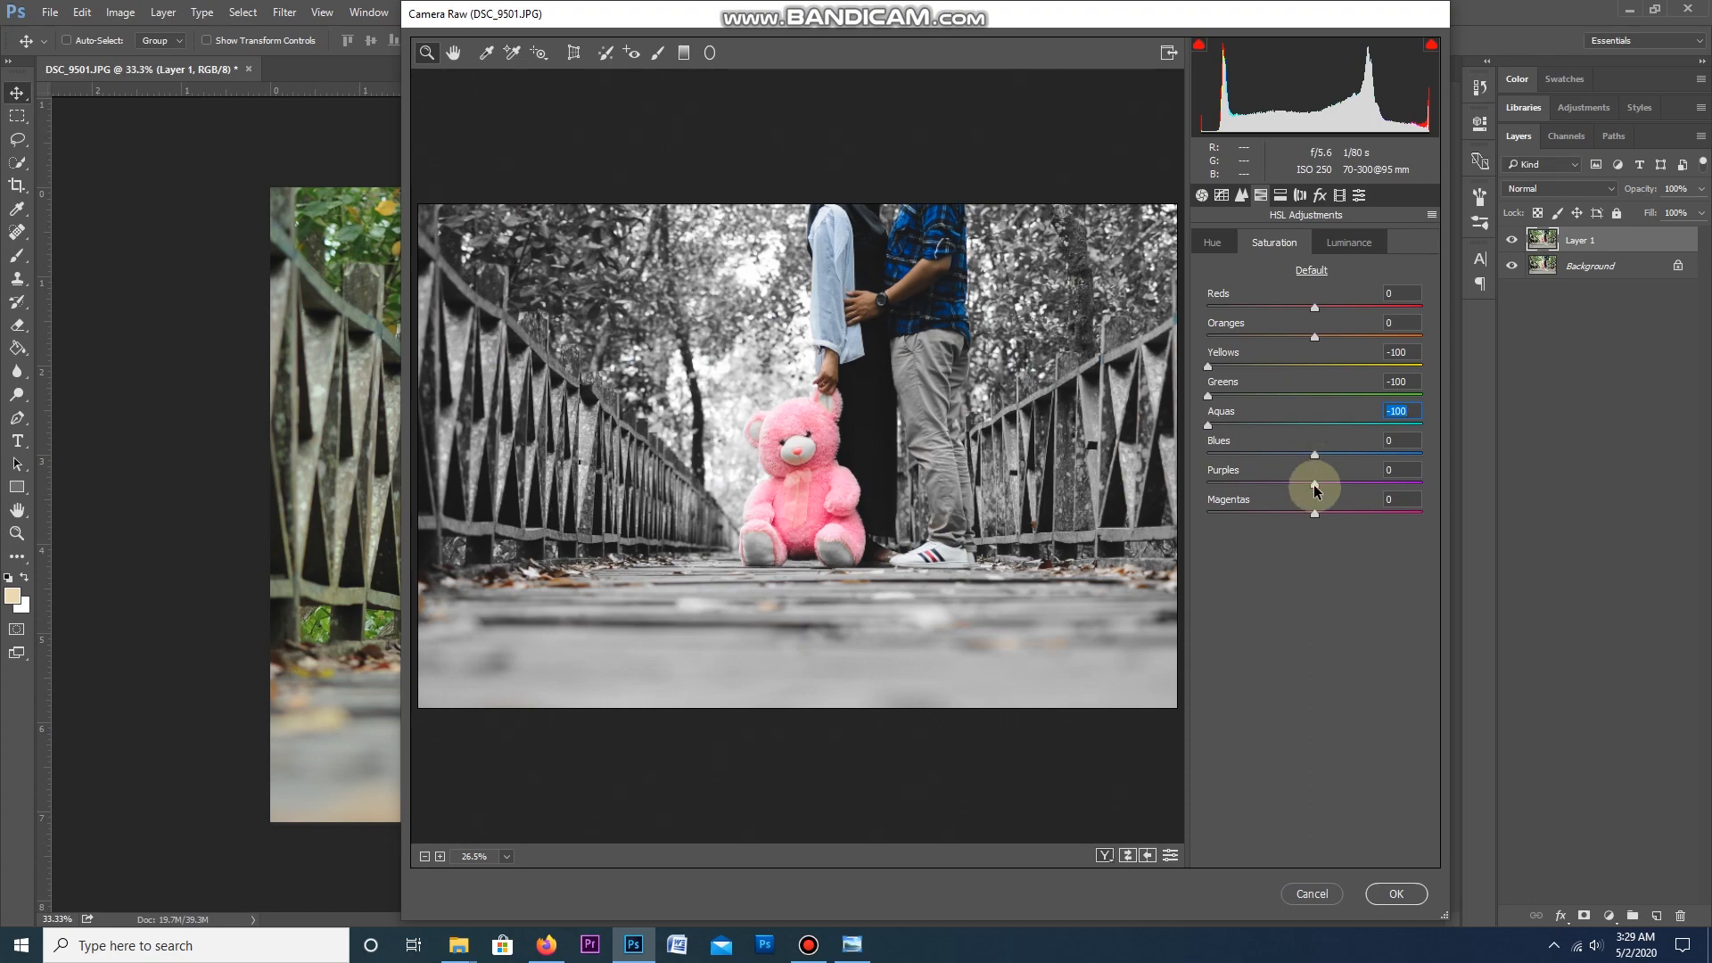
left_click_drag(1314, 484, 1188, 489)
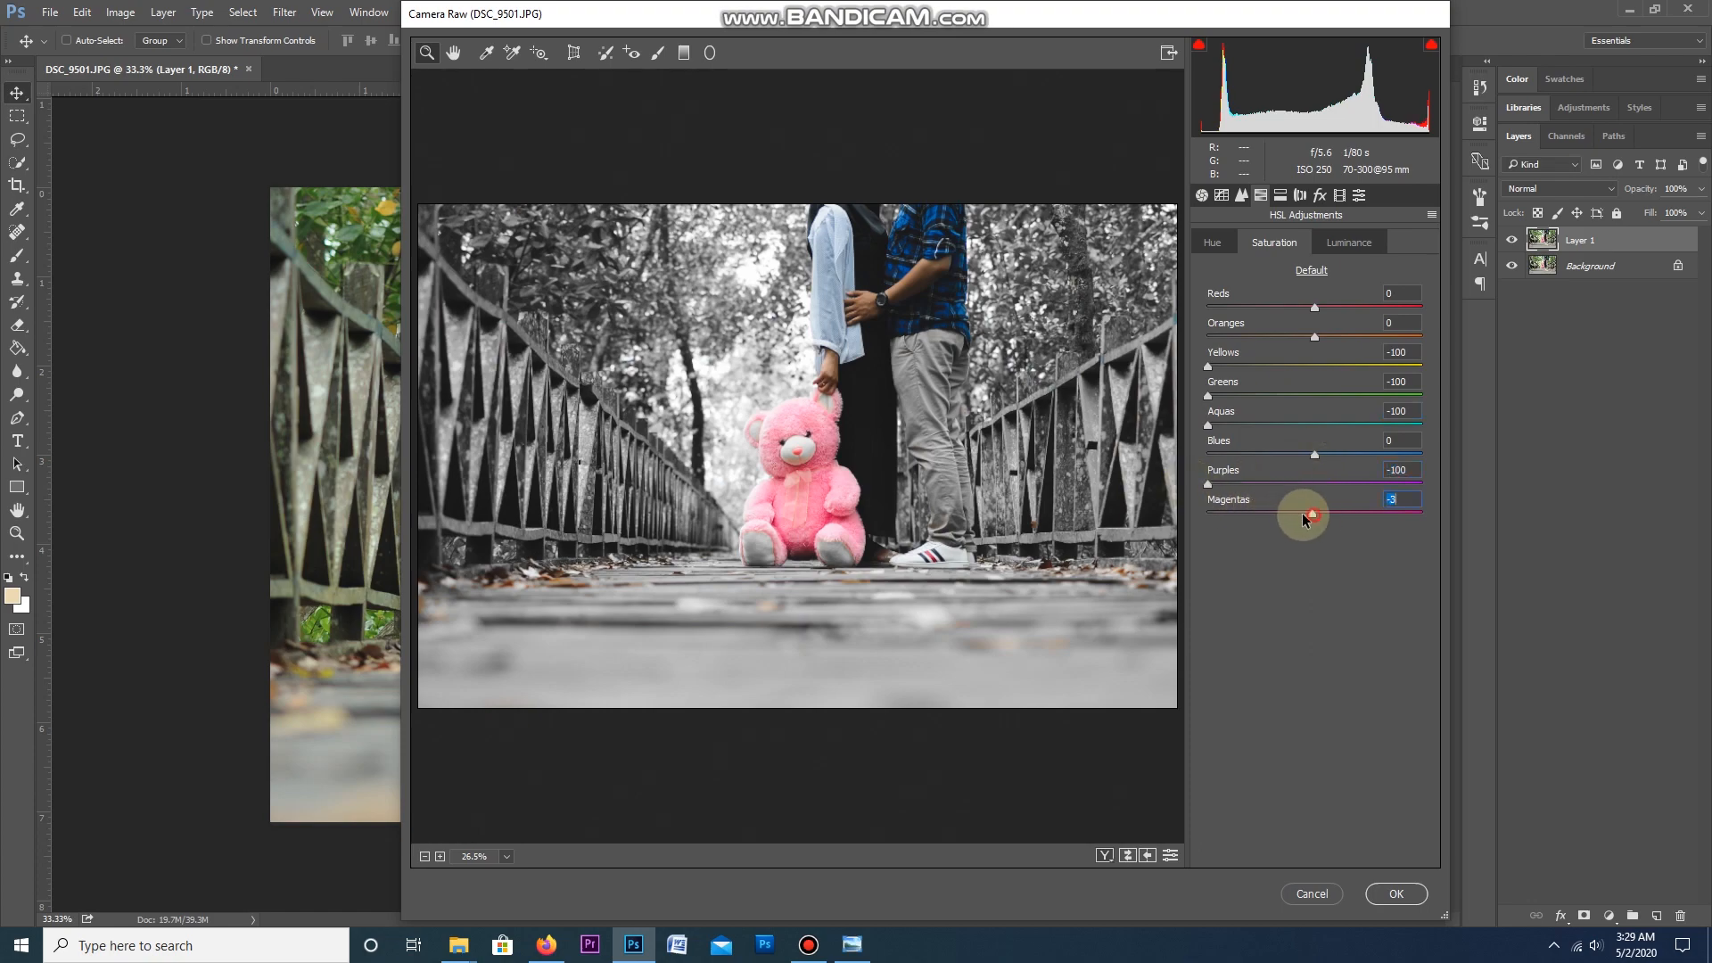
mouse_move(1302, 512)
left_mouse_down()
mouse_move(1262, 516)
mouse_move(1308, 514)
left_mouse_up()
left_click_drag(1311, 510, 1320, 512)
Step: Set the HSL hue of Reds and Oranges to +15 and Blues to +10, keeping Yellows at 0
left_click(1211, 244)
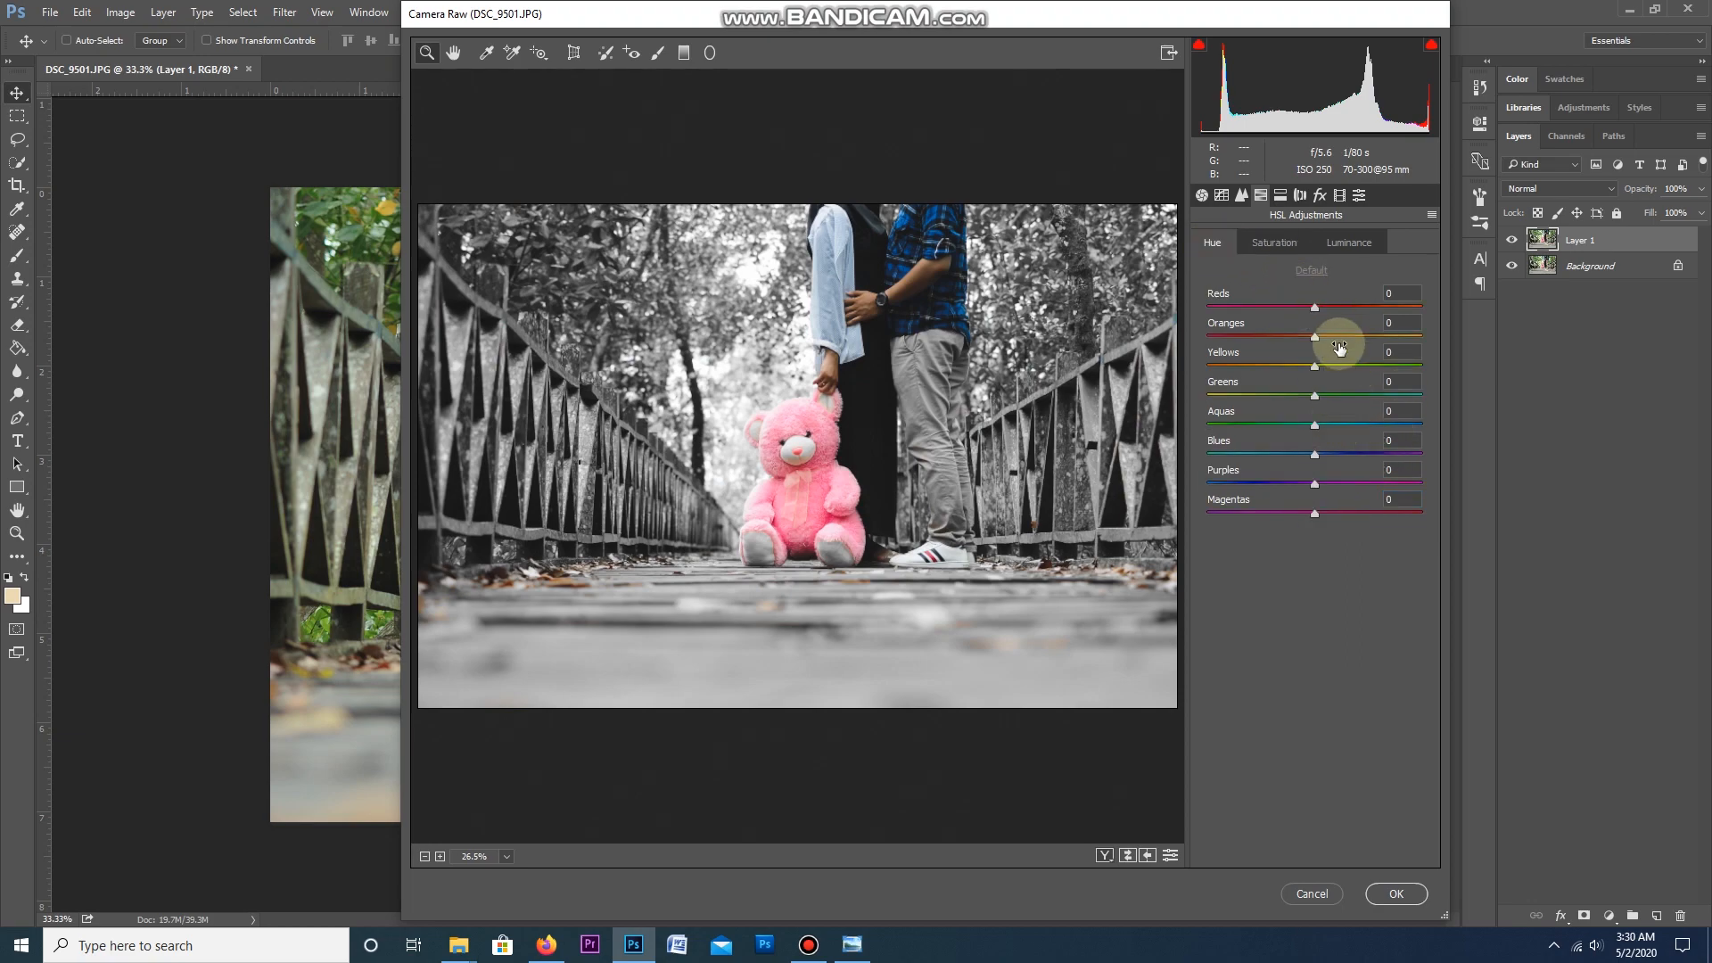
left_click_drag(1318, 308, 1337, 340)
left_click(1404, 293)
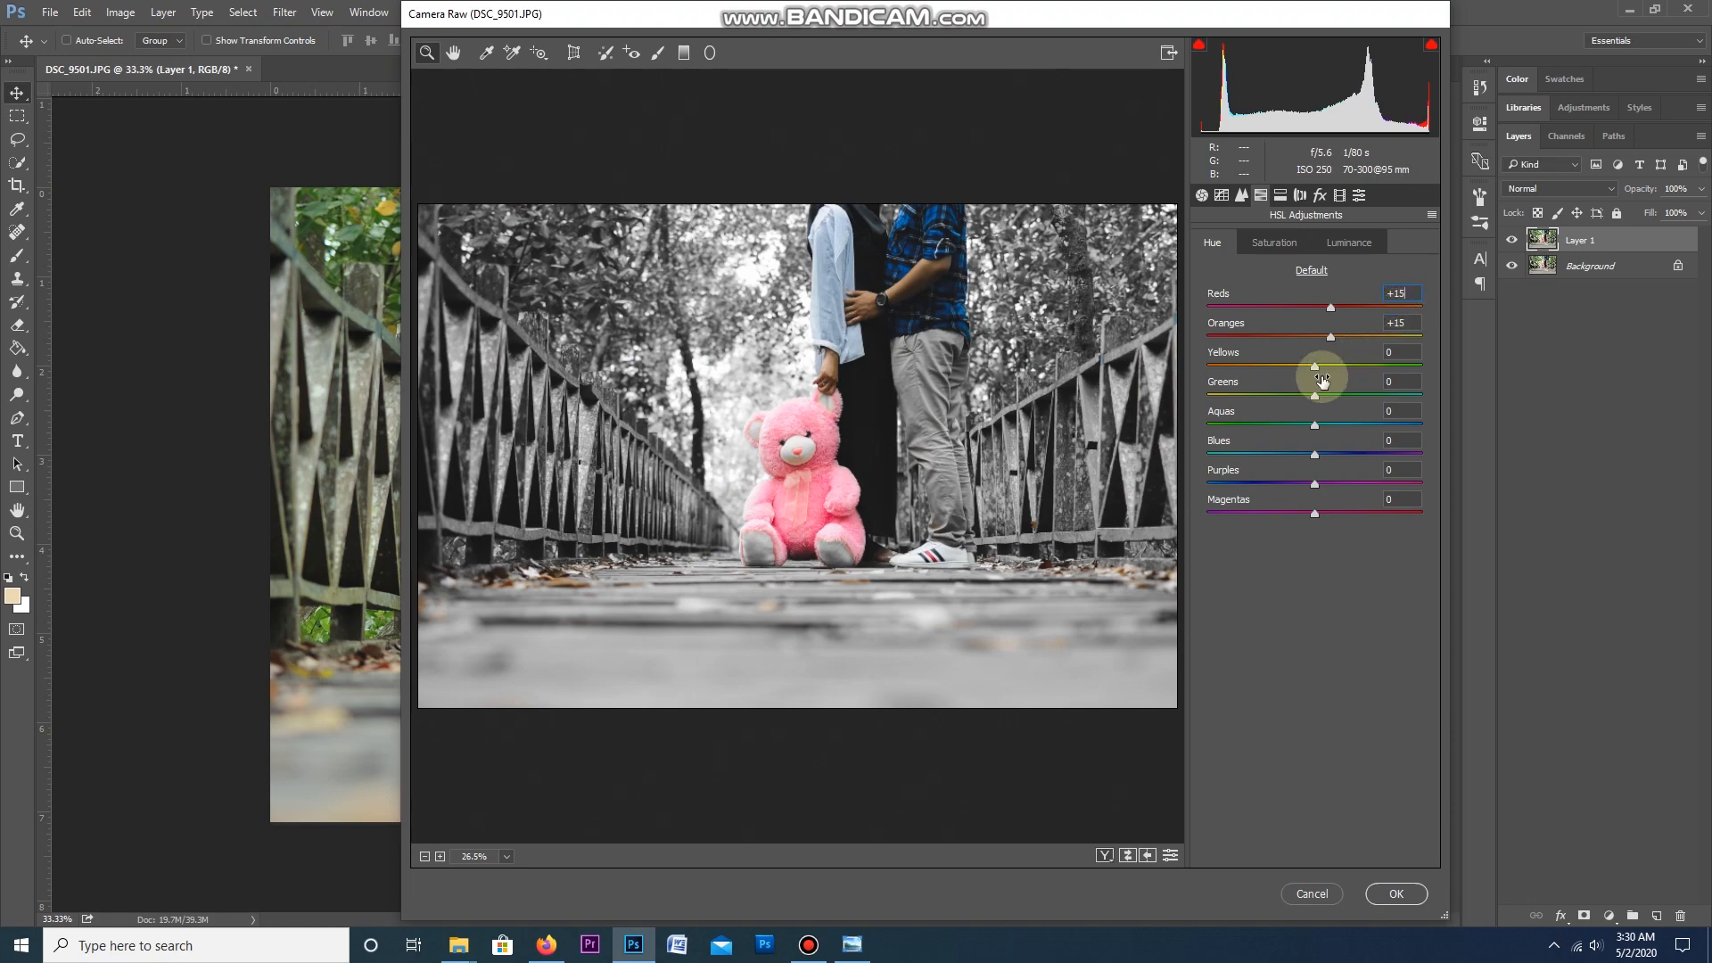
mouse_move(1314, 366)
left_mouse_down()
mouse_move(1288, 363)
mouse_move(1316, 367)
left_mouse_up()
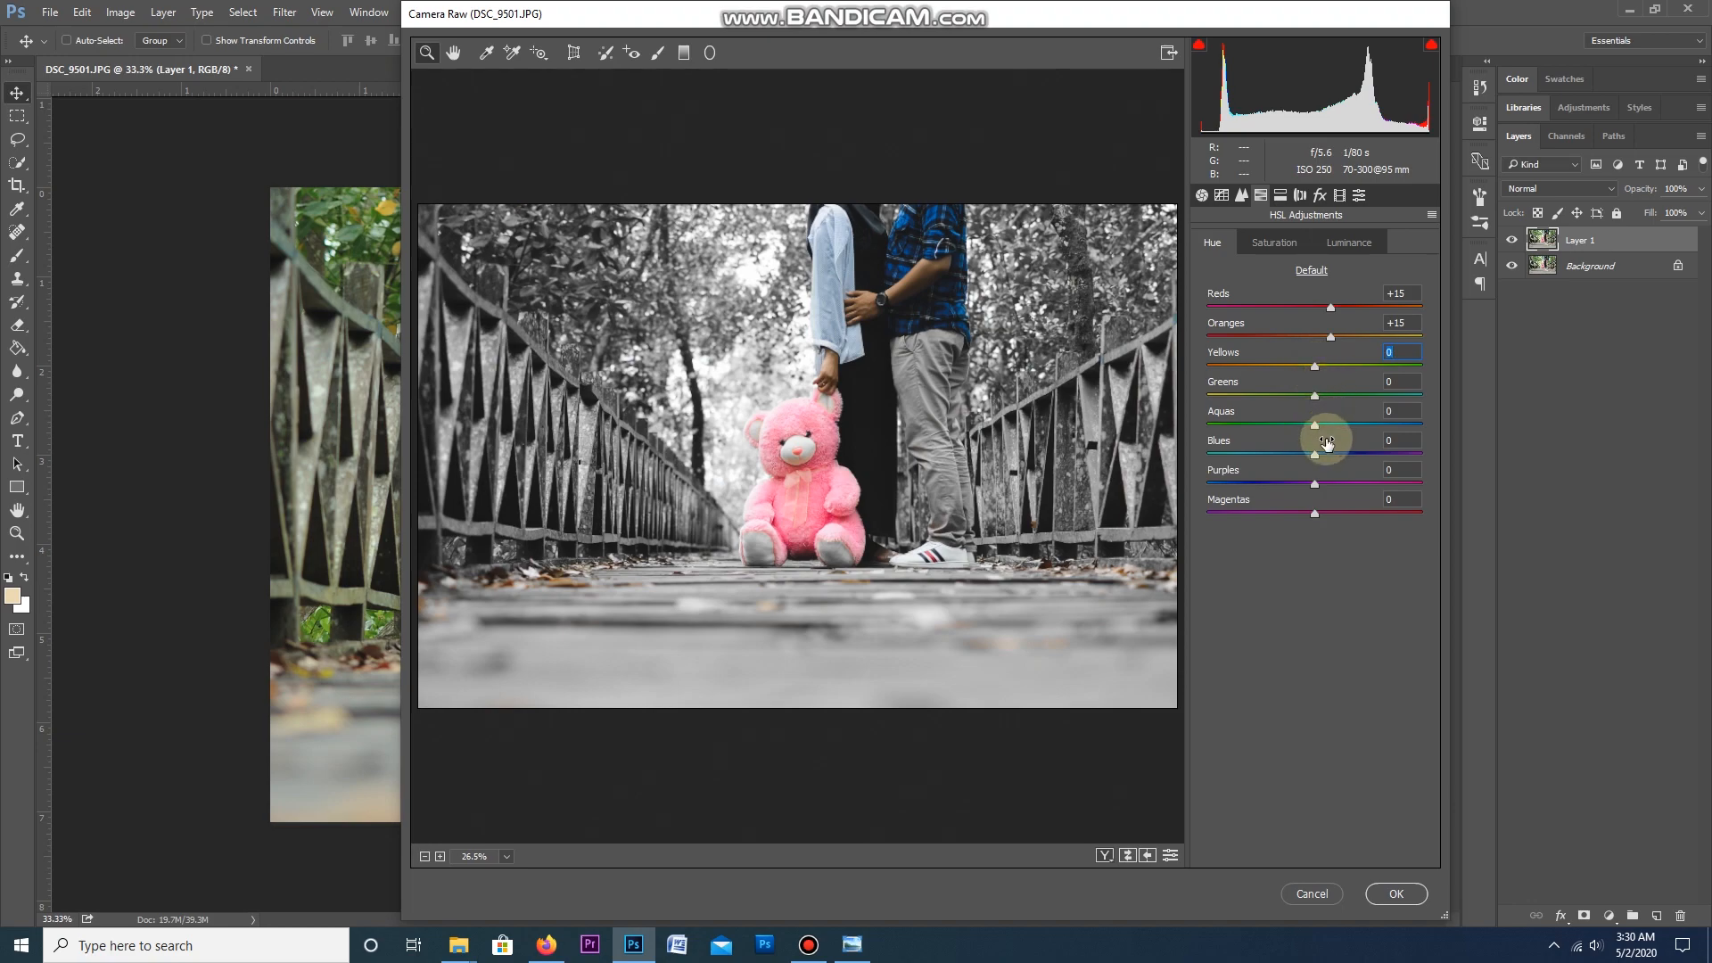
mouse_move(1314, 454)
left_mouse_down()
mouse_move(1246, 456)
mouse_move(1329, 460)
left_mouse_up()
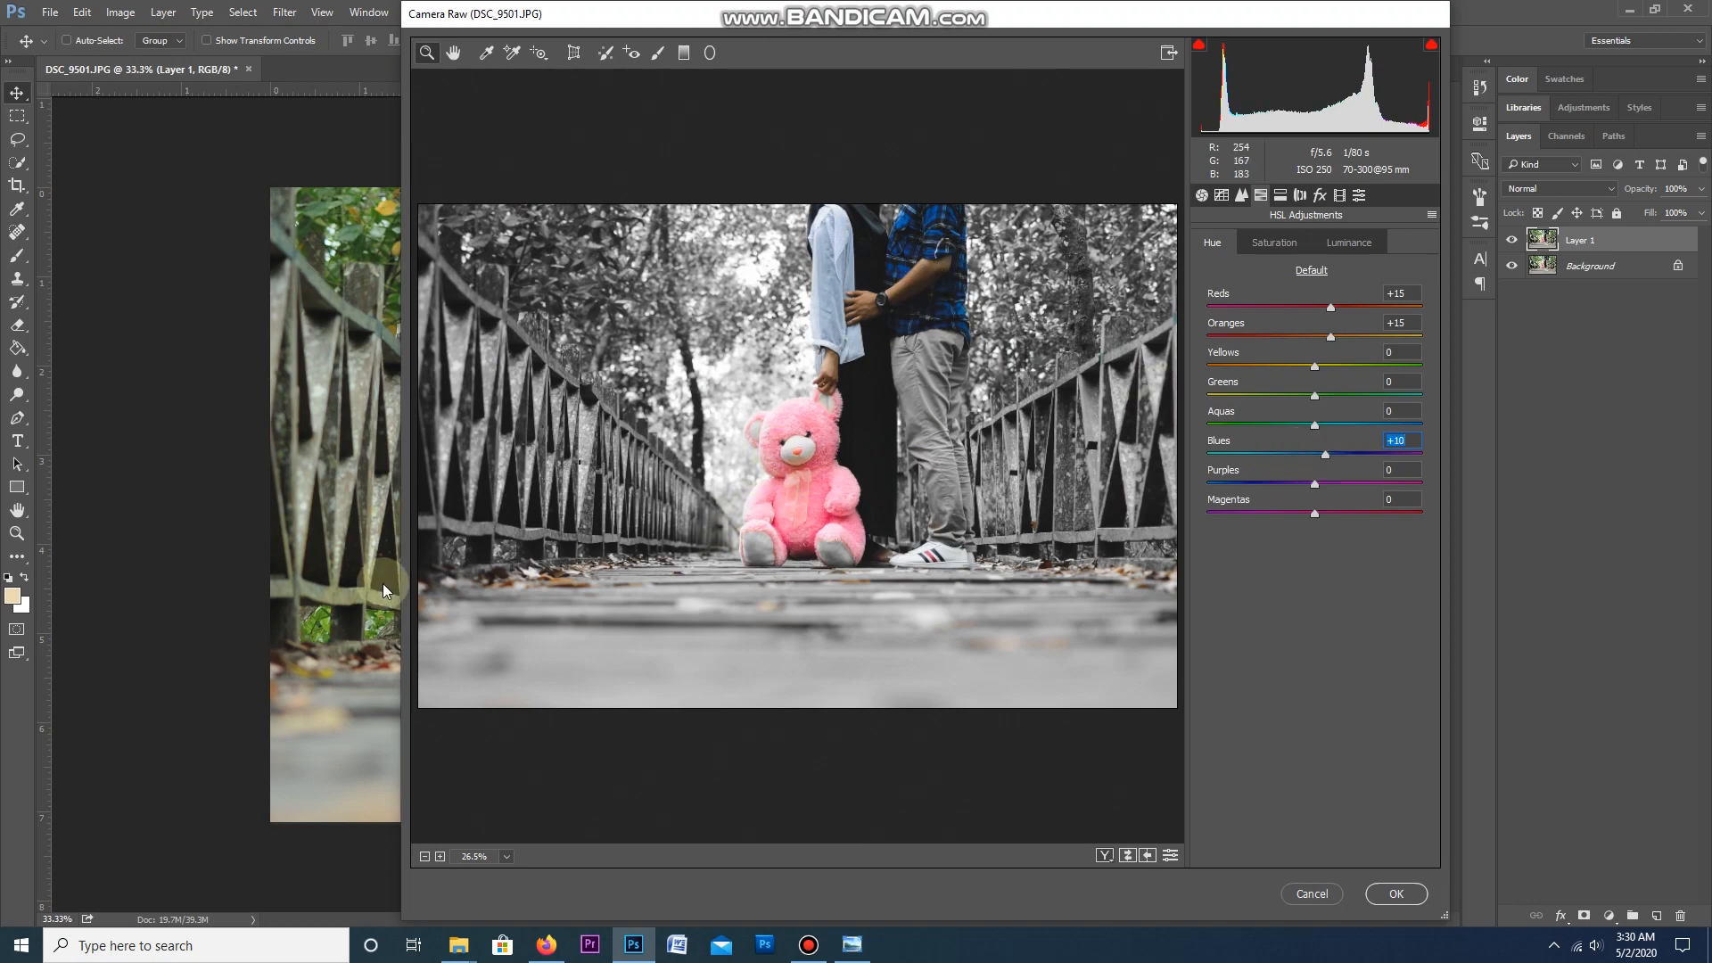
Step: Split-tone the highlights with hue 15 and saturation 5, and set the lens correction vignetting amount to -50
left_click(1279, 198)
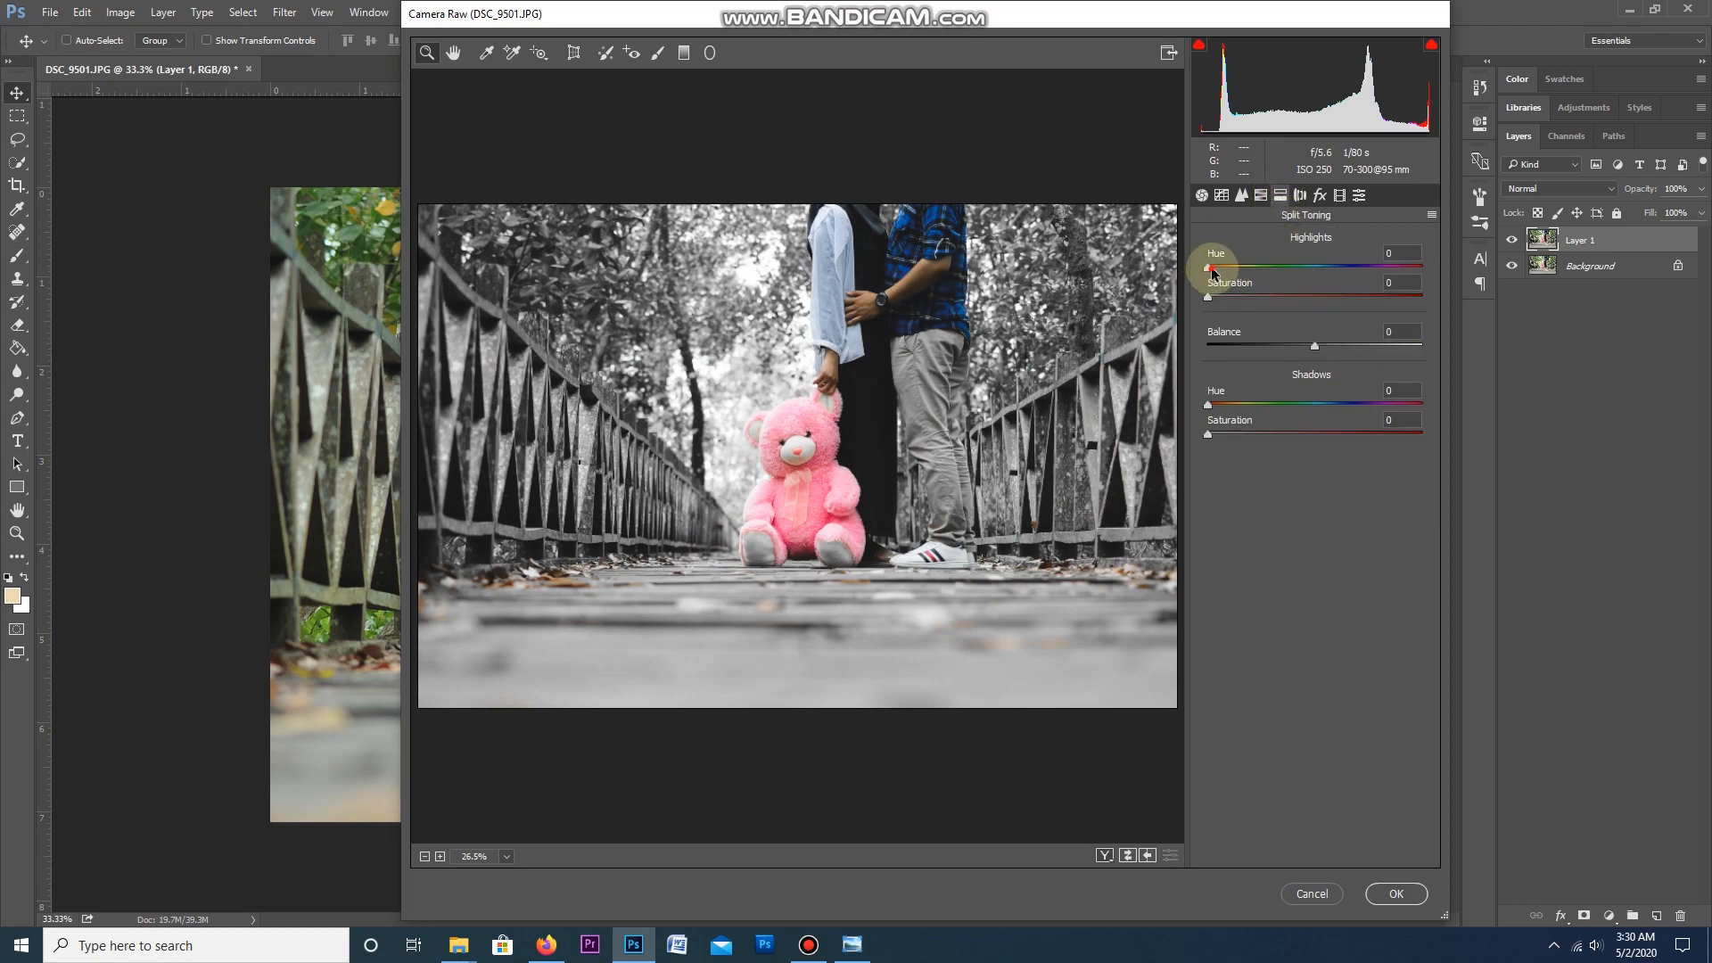
left_click_drag(1211, 269, 1220, 299)
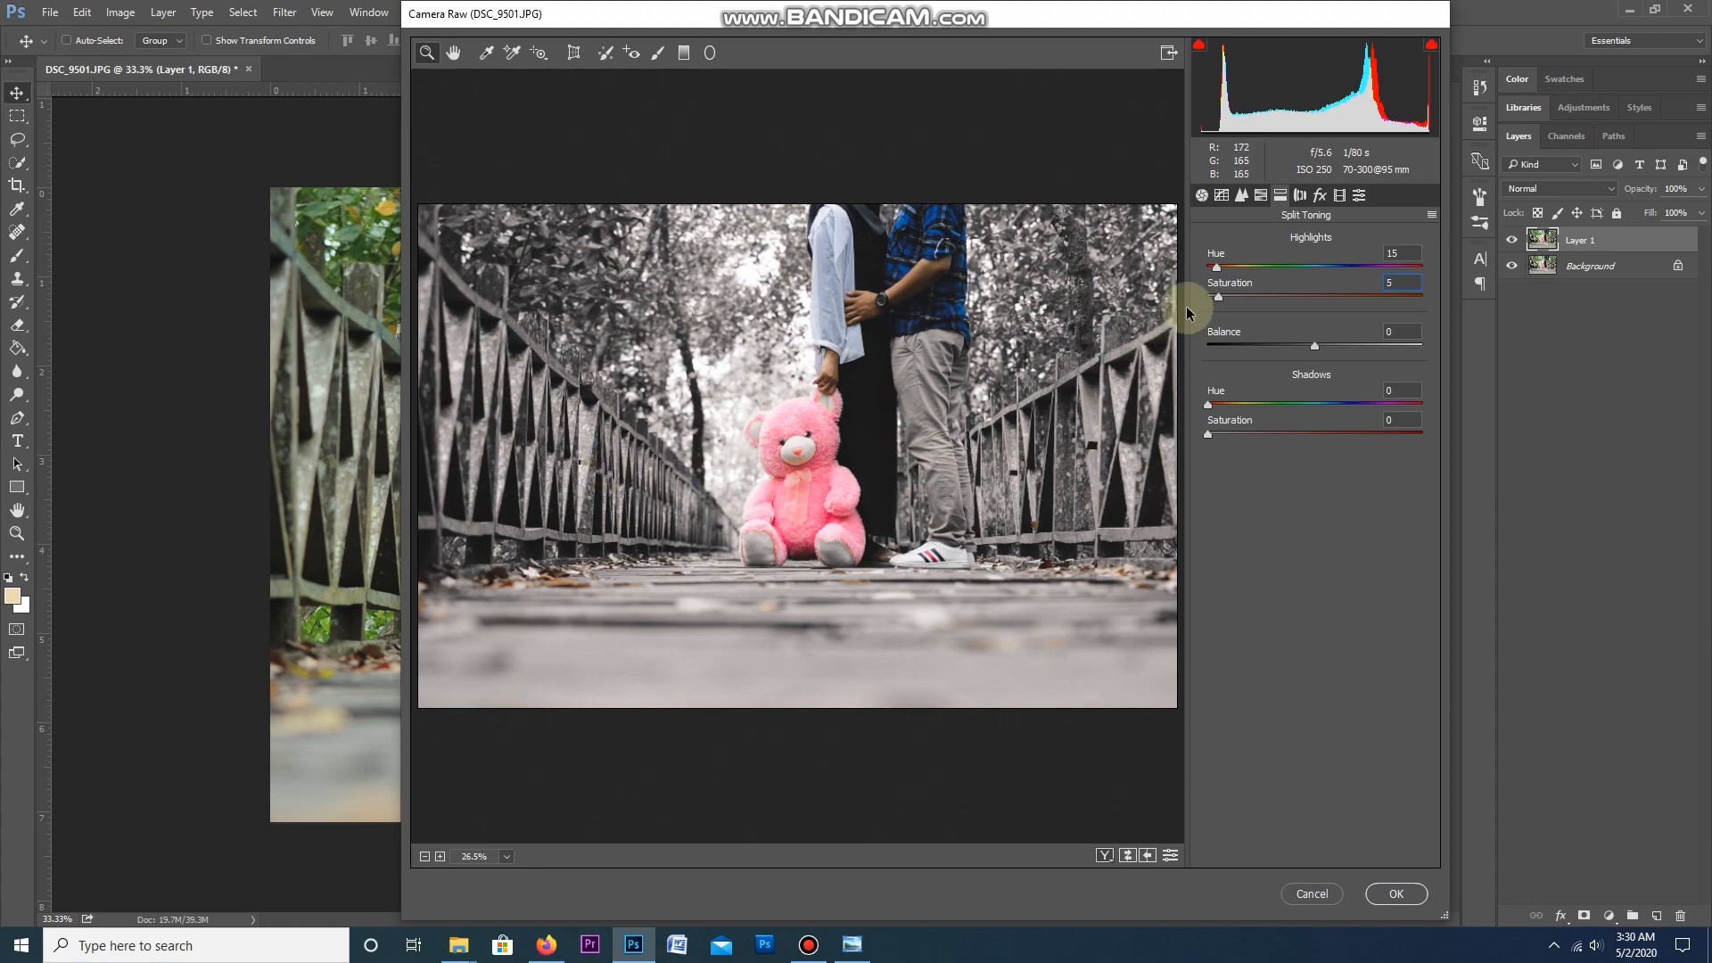
left_click(1300, 195)
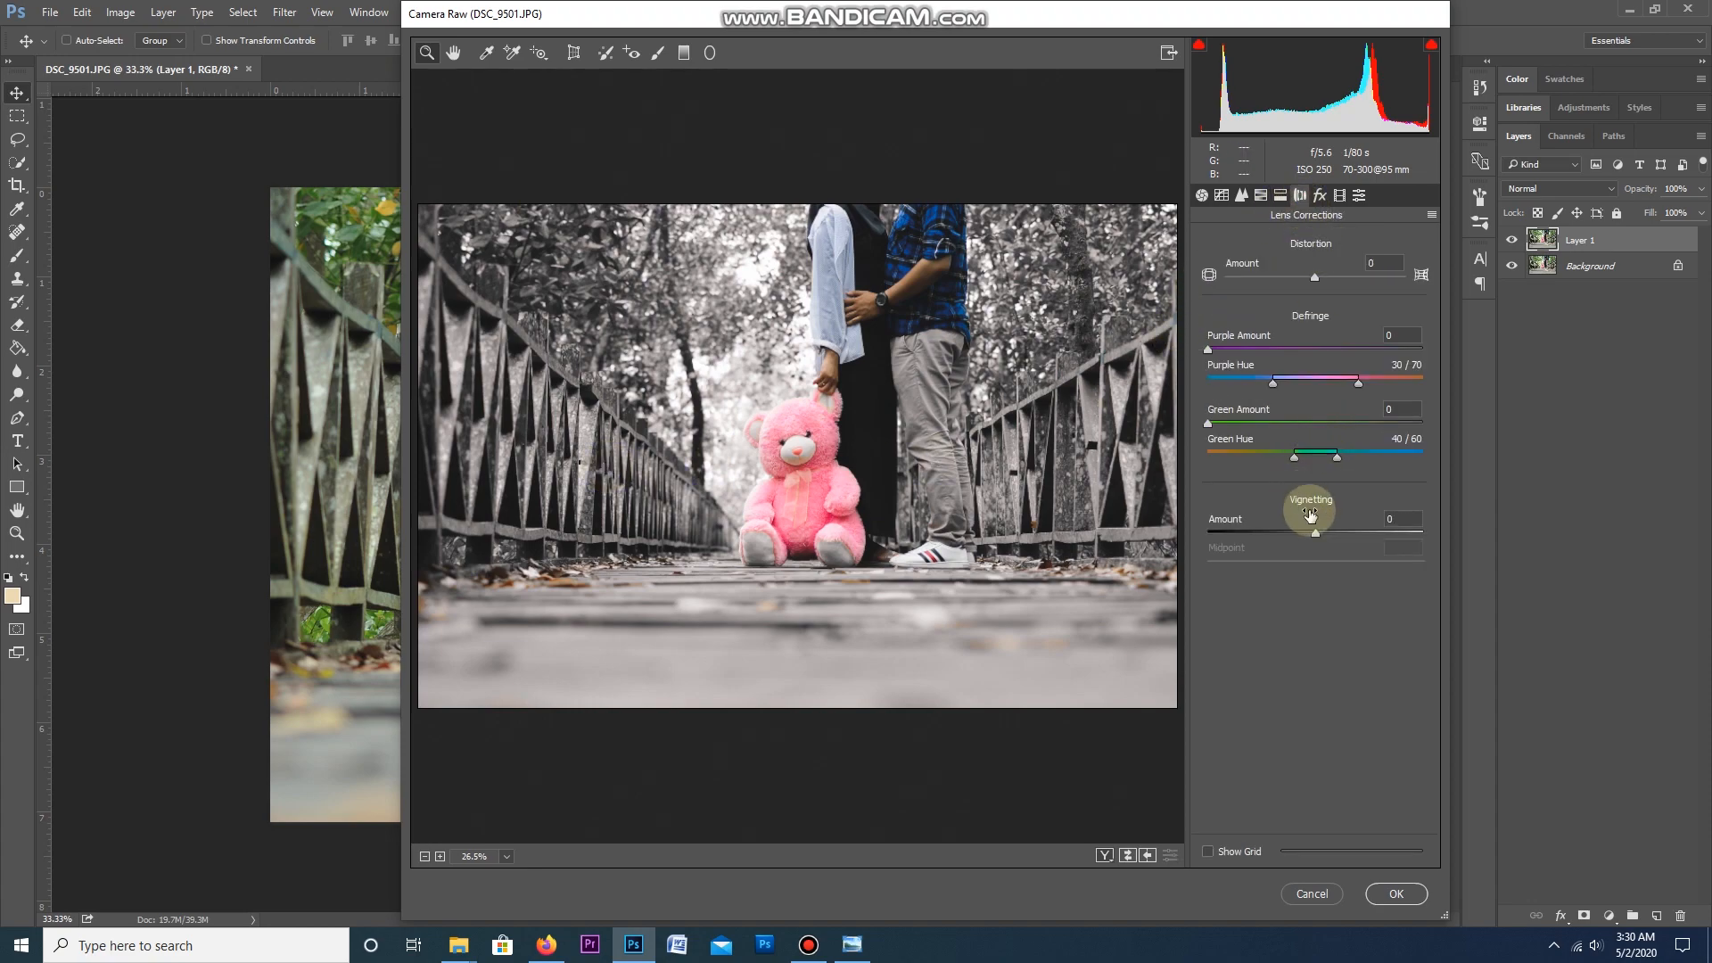
left_click_drag(1314, 533, 1269, 533)
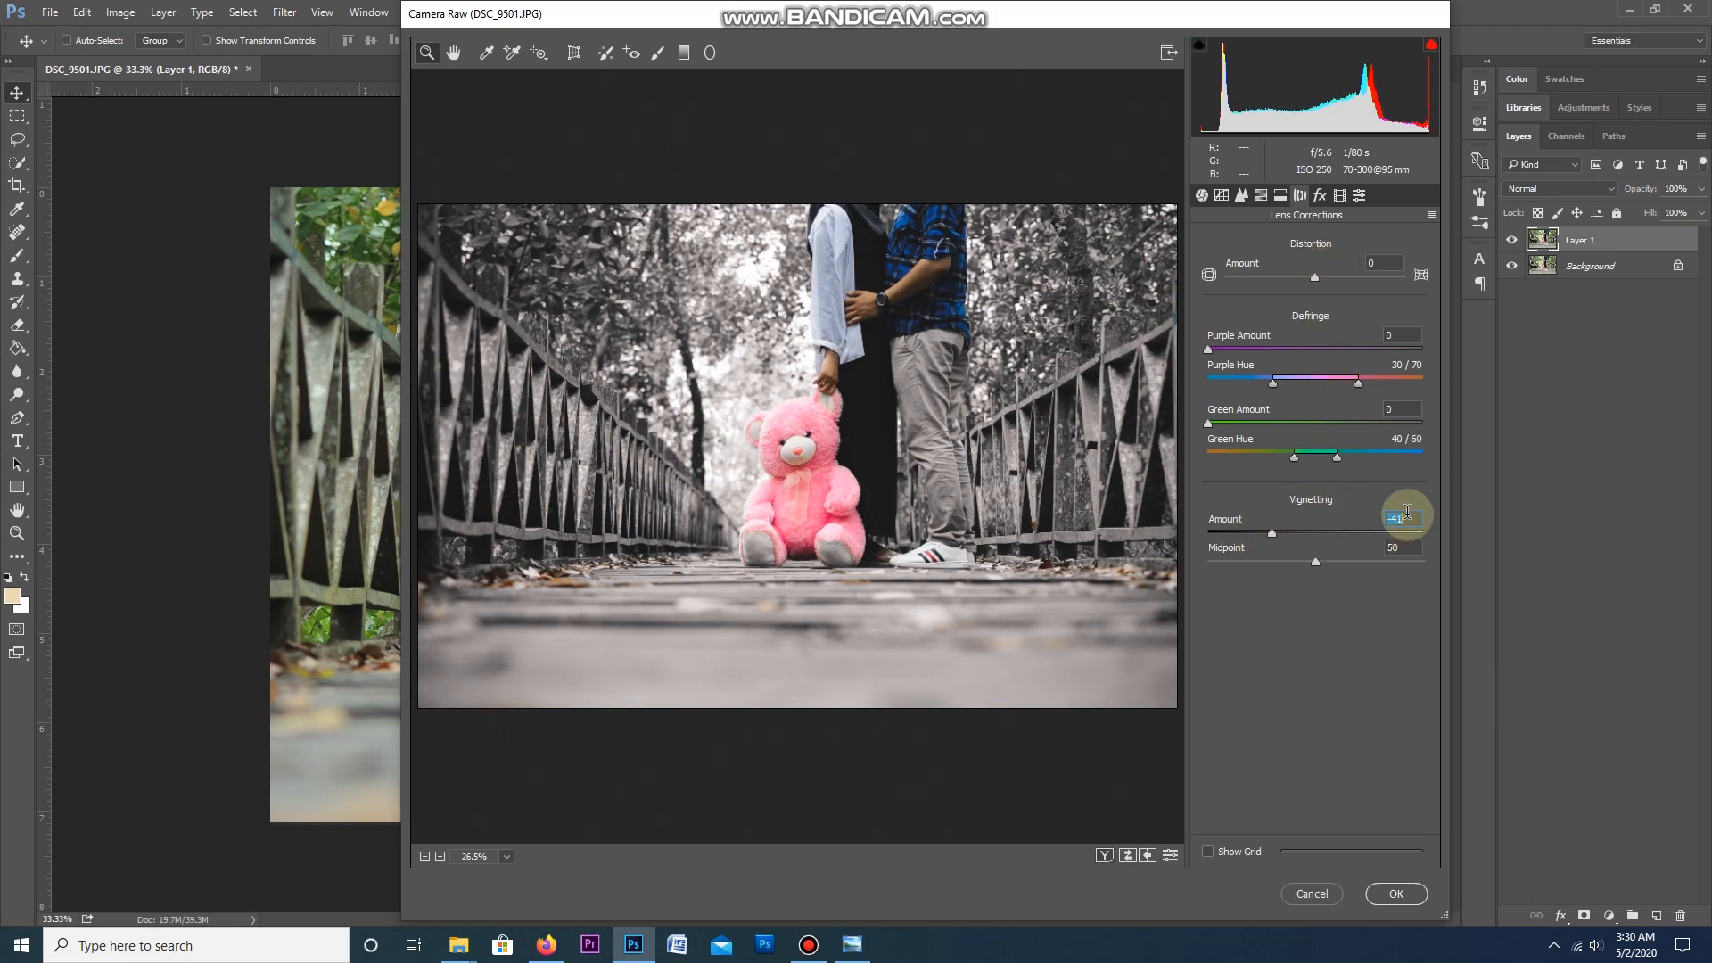
left_click_drag(1407, 520, 1396, 519)
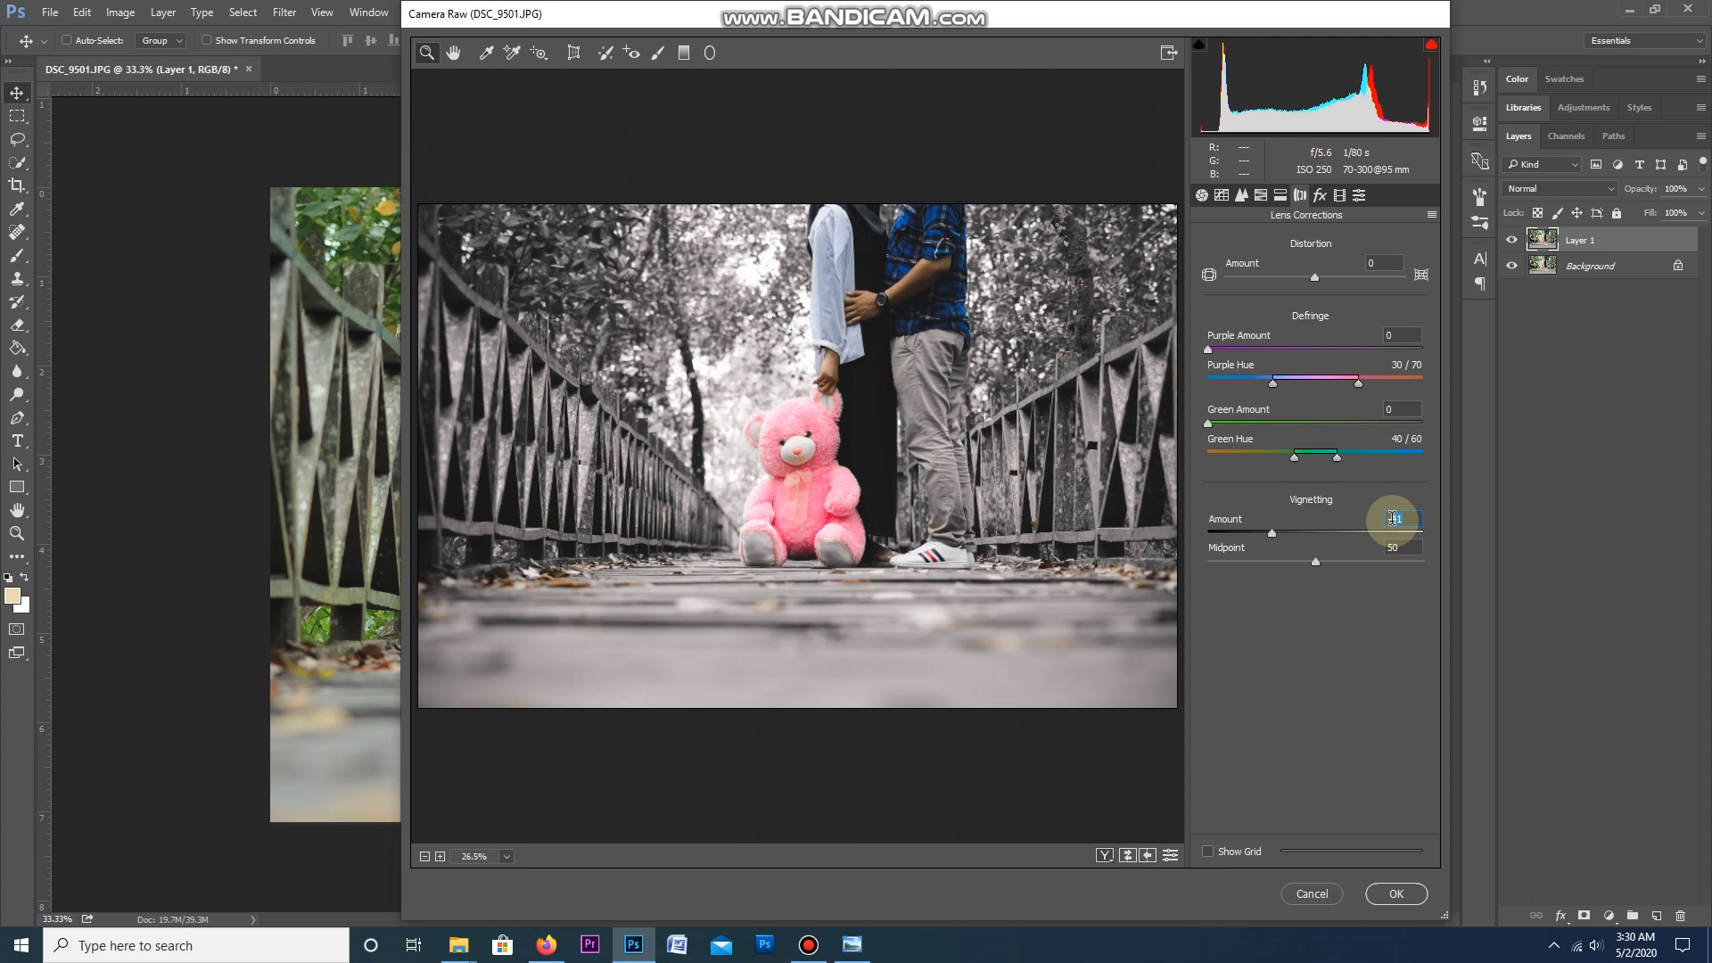
type("50")
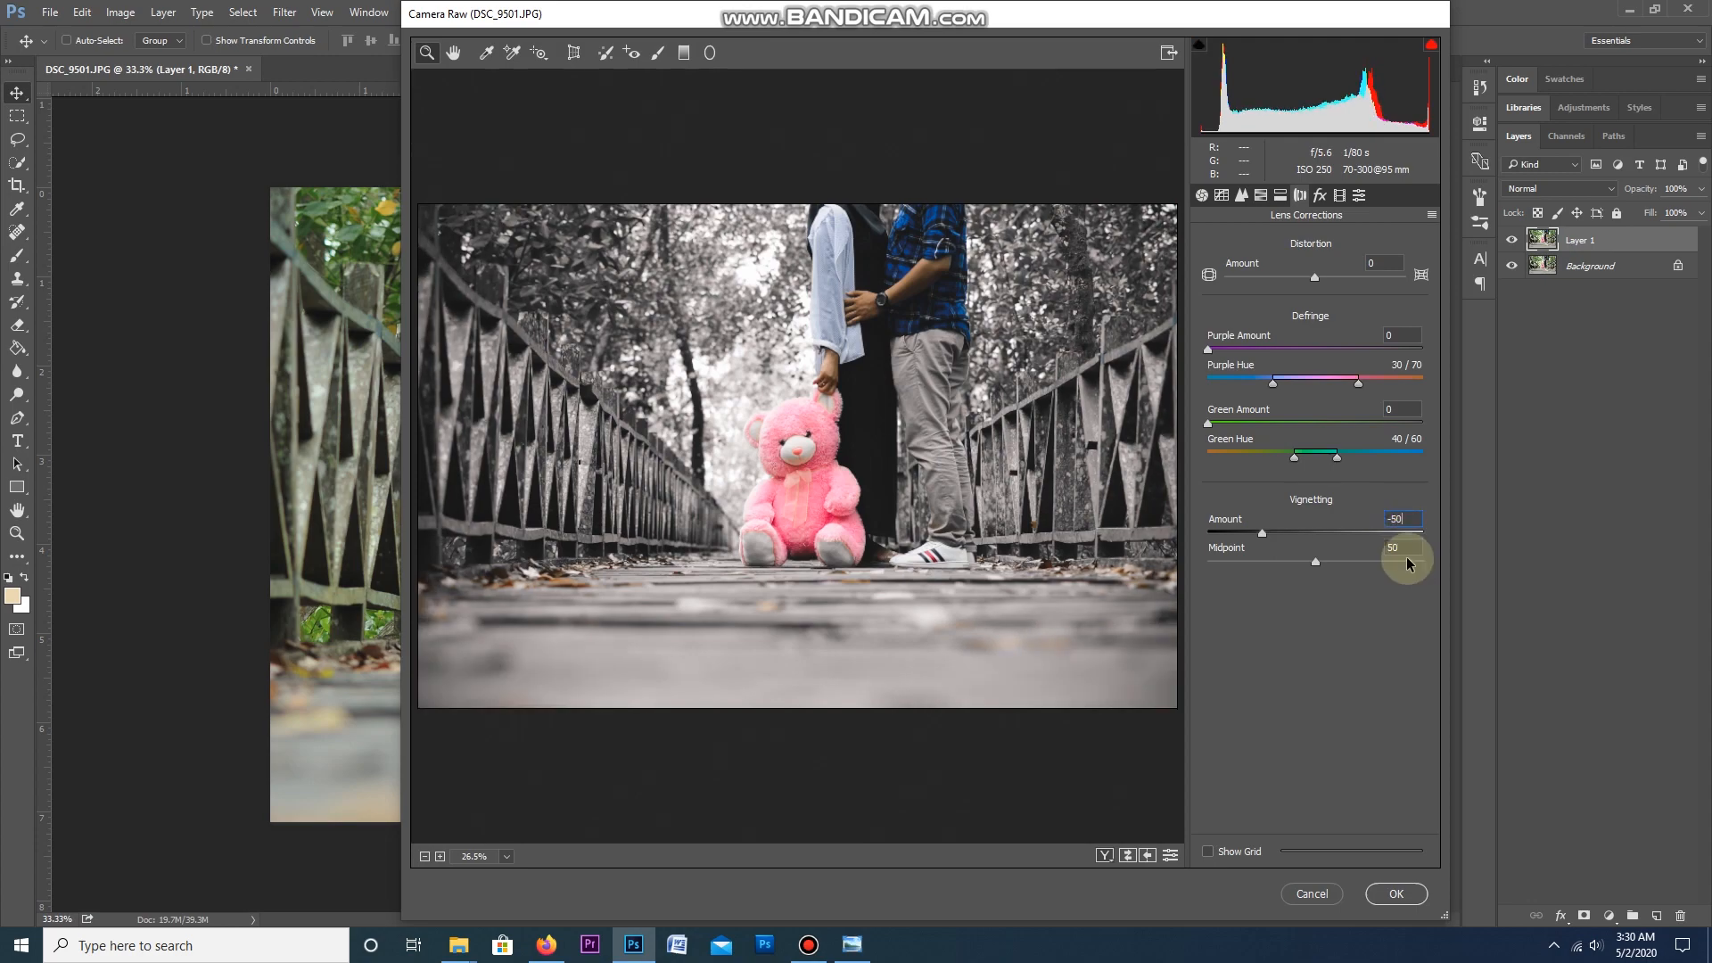
Step: Add a Color Priority post-crop vignette with amount -13 and midpoint 42
left_click(1321, 196)
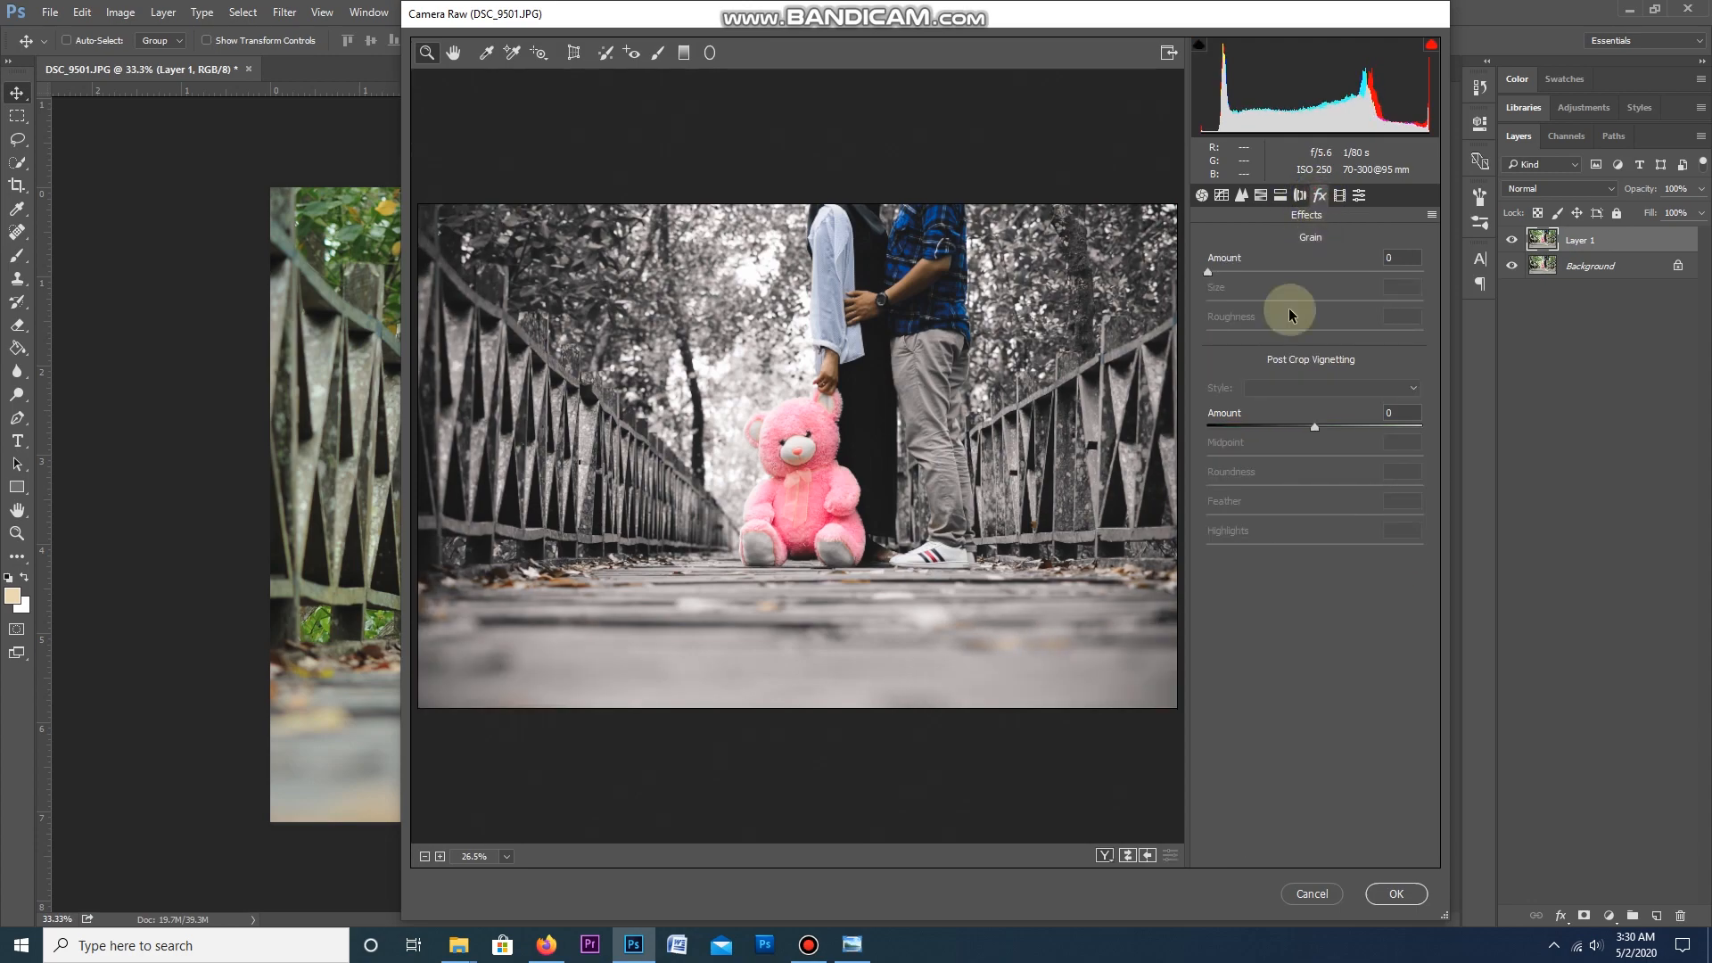
mouse_move(1316, 427)
left_mouse_down()
mouse_move(1284, 421)
mouse_move(1307, 419)
mouse_move(1297, 453)
left_mouse_up()
left_click(1310, 390)
left_click(1315, 419)
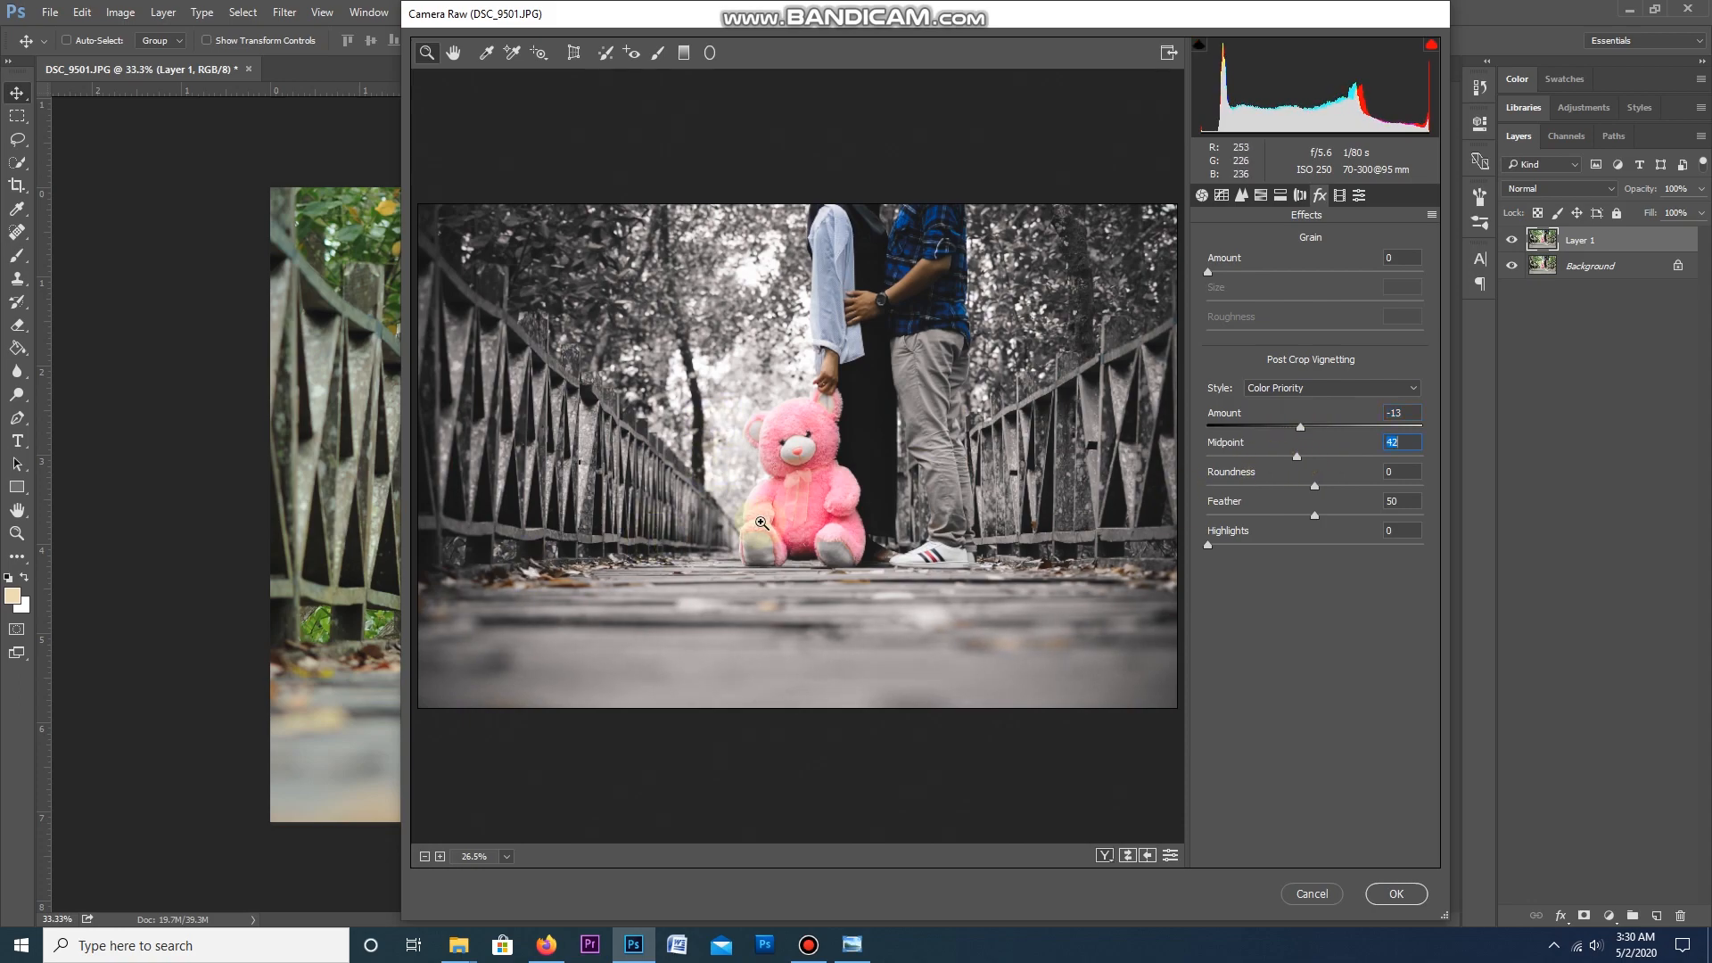
Step: Calibrate Red Primary saturation to +2, Blue Primary hue to -55 and saturation to +13, and apply the Camera Raw edits to the layer
left_click(1339, 195)
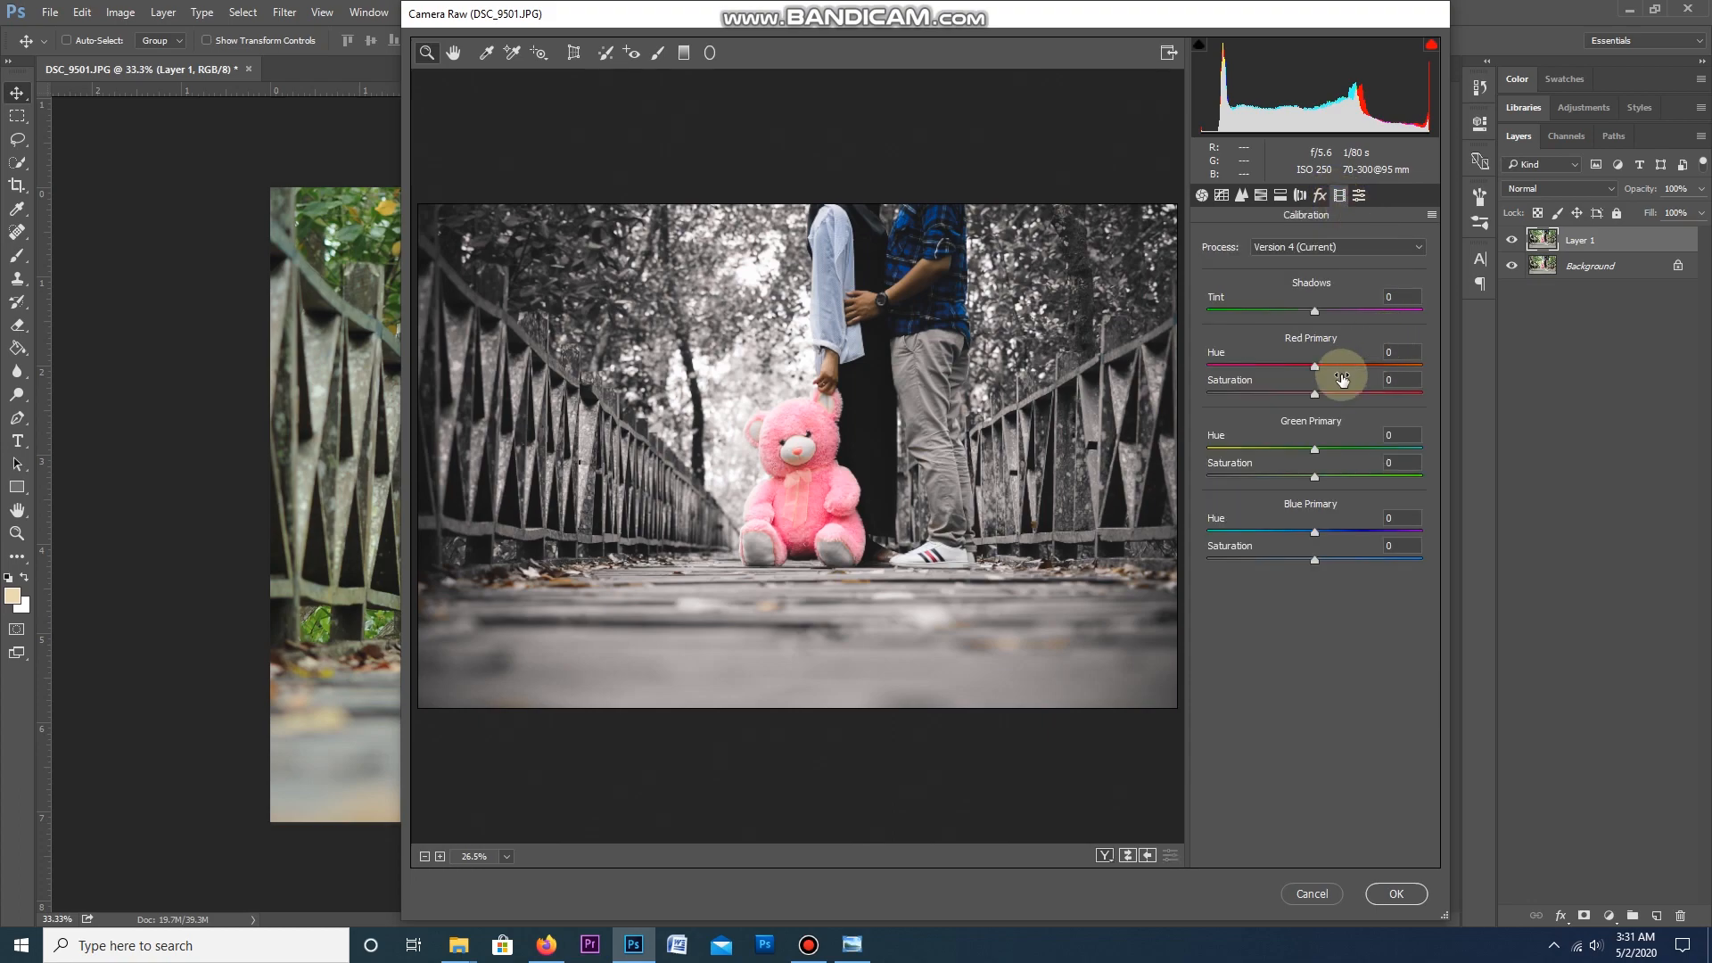
mouse_move(1317, 373)
left_mouse_down()
mouse_move(1351, 372)
mouse_move(1317, 392)
left_mouse_up()
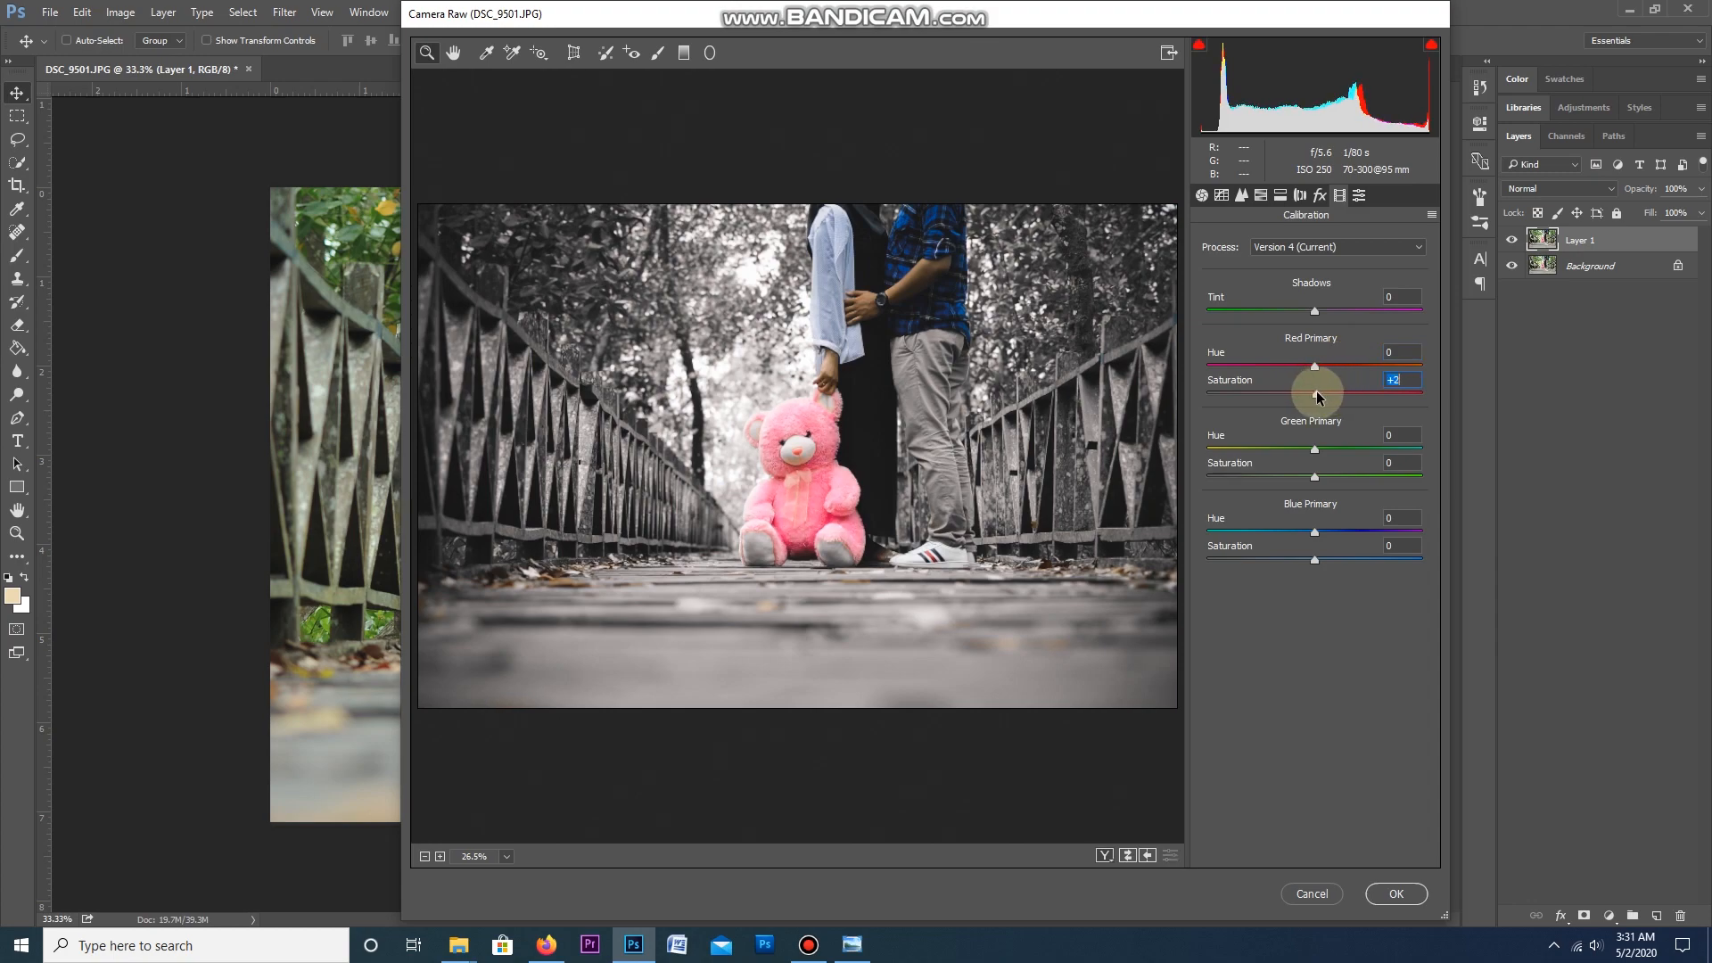
mouse_move(1316, 453)
left_mouse_down()
mouse_move(1294, 448)
mouse_move(1388, 446)
mouse_move(1328, 448)
mouse_move(1329, 477)
mouse_move(1346, 477)
mouse_move(1320, 478)
mouse_move(1414, 481)
mouse_move(1320, 475)
left_mouse_up()
double_click(1327, 475)
left_click_drag(1327, 533, 1287, 533)
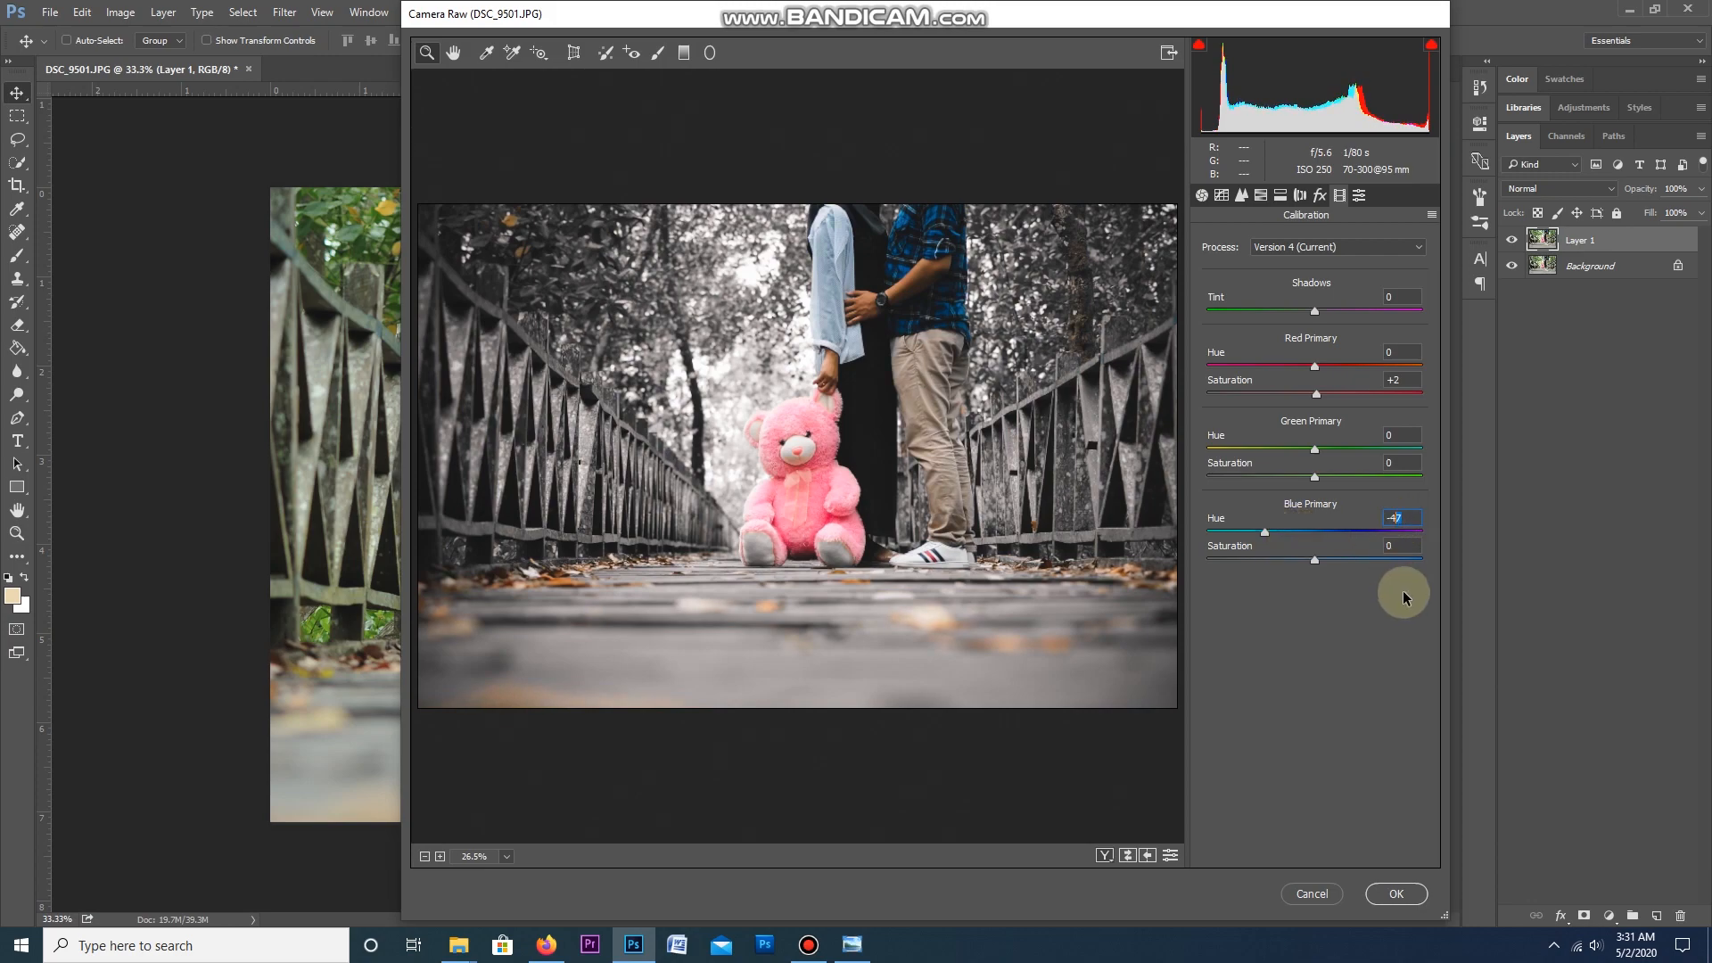
type("-50")
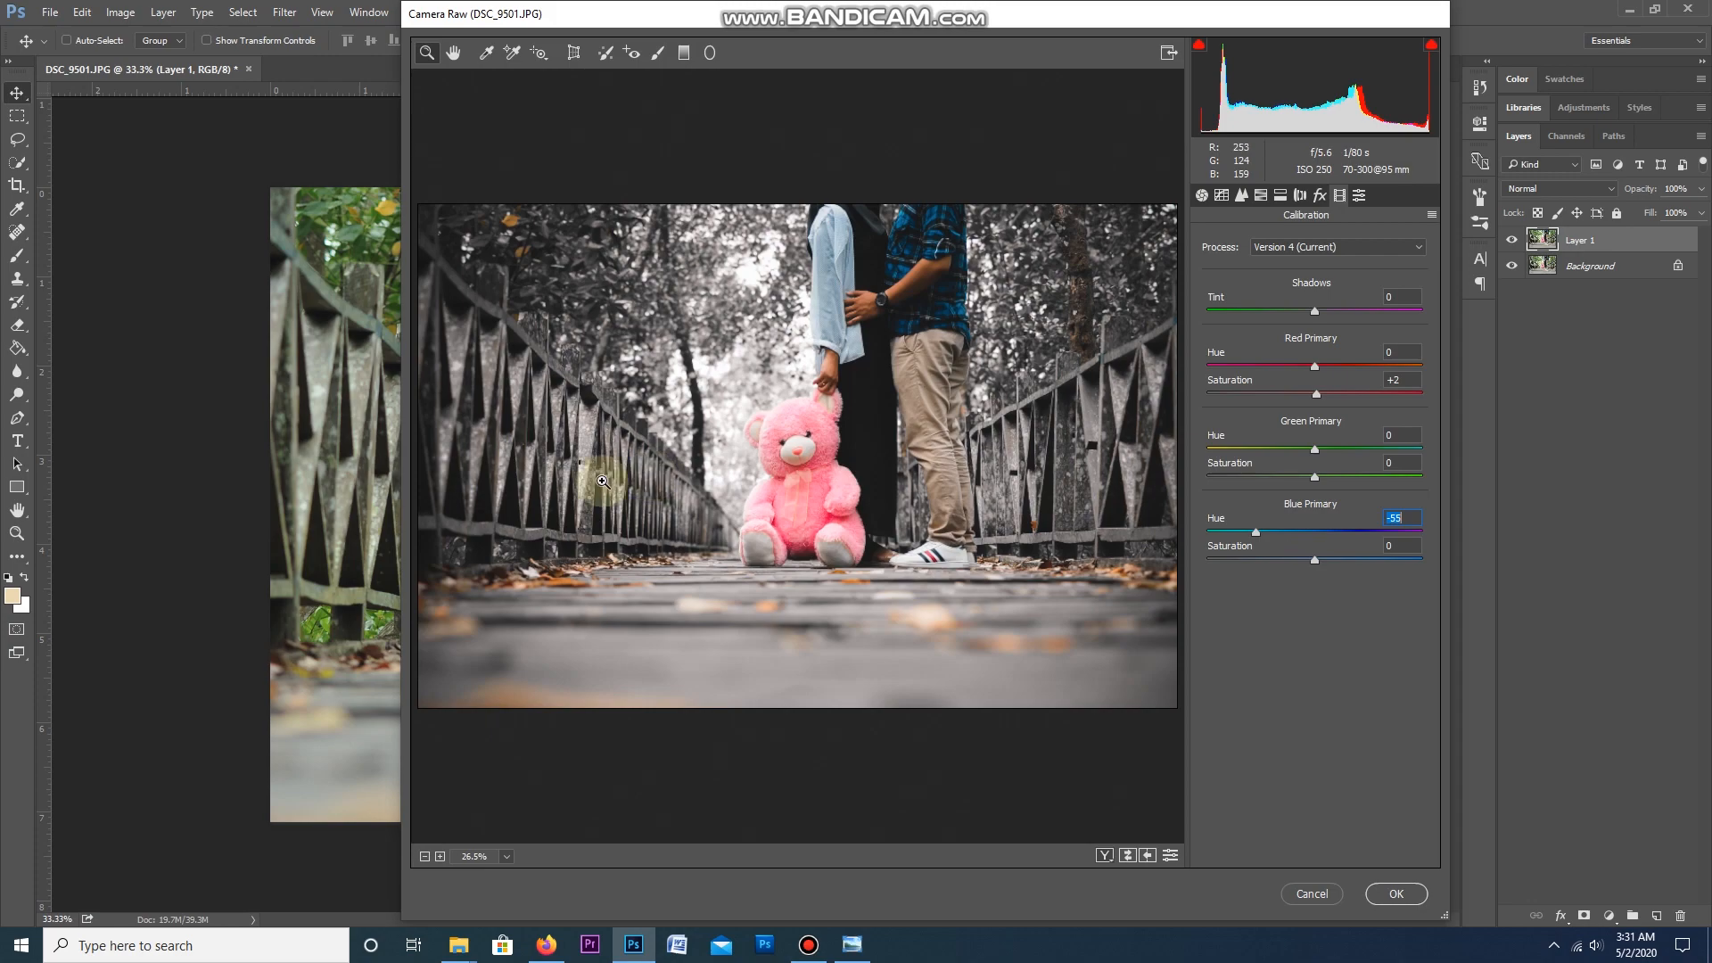
mouse_move(1314, 560)
left_mouse_down()
mouse_move(1337, 560)
mouse_move(1321, 563)
left_mouse_up()
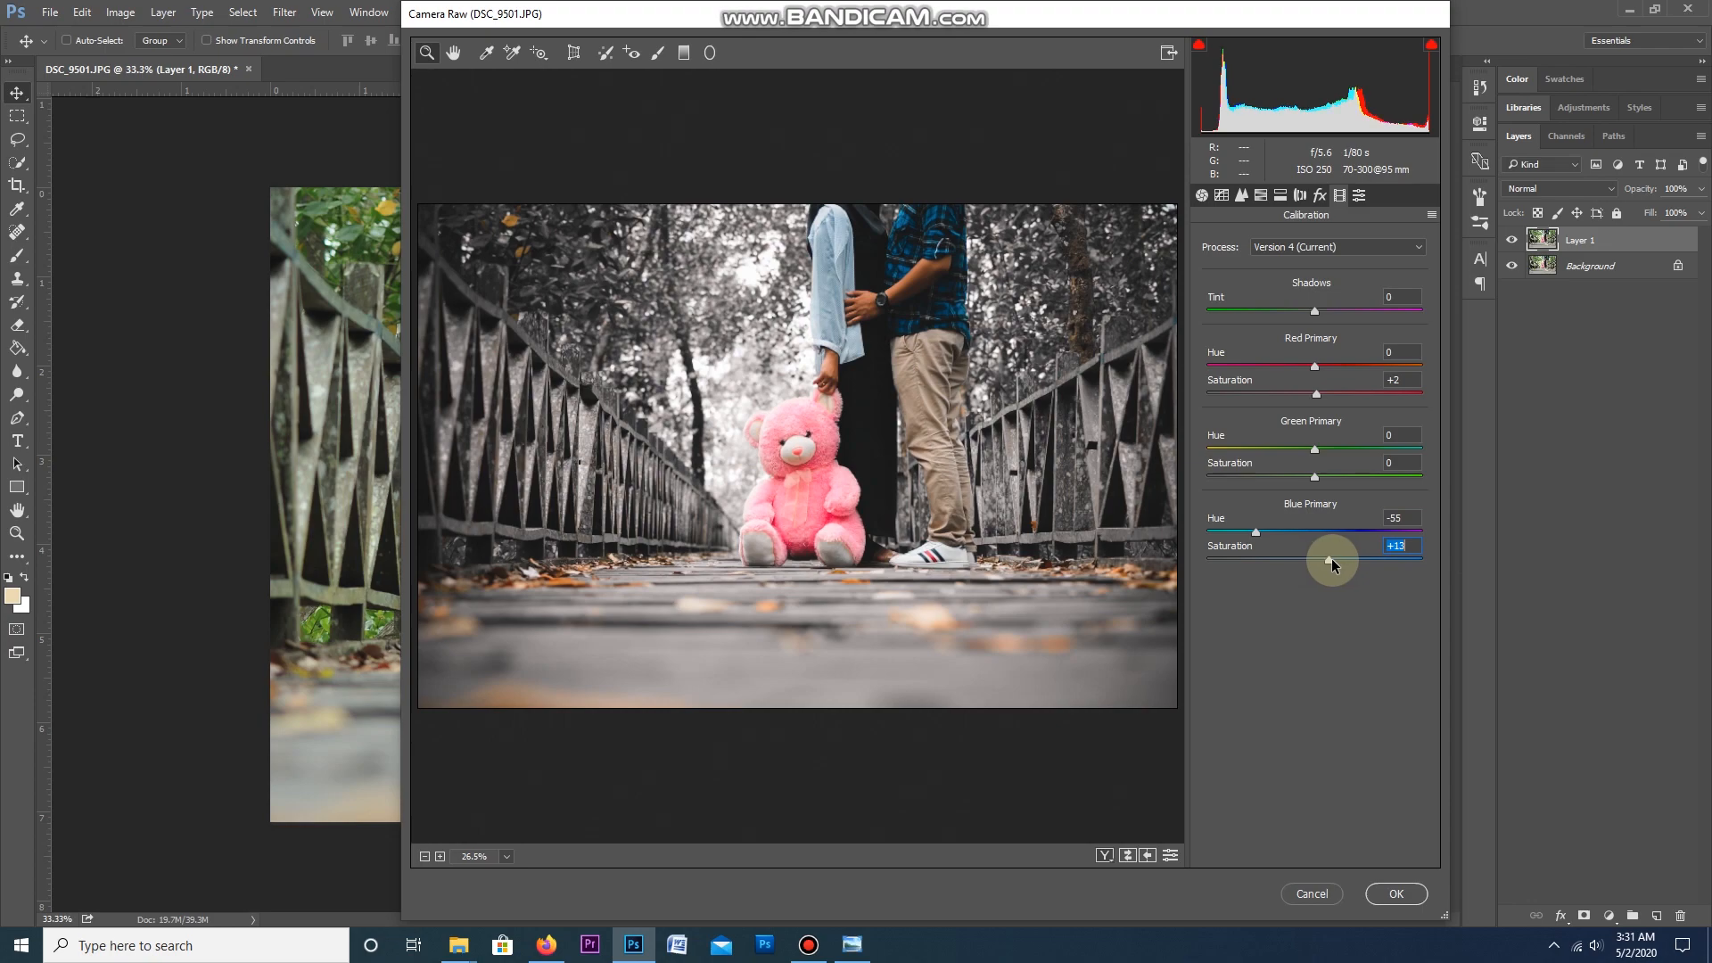
left_click(1359, 196)
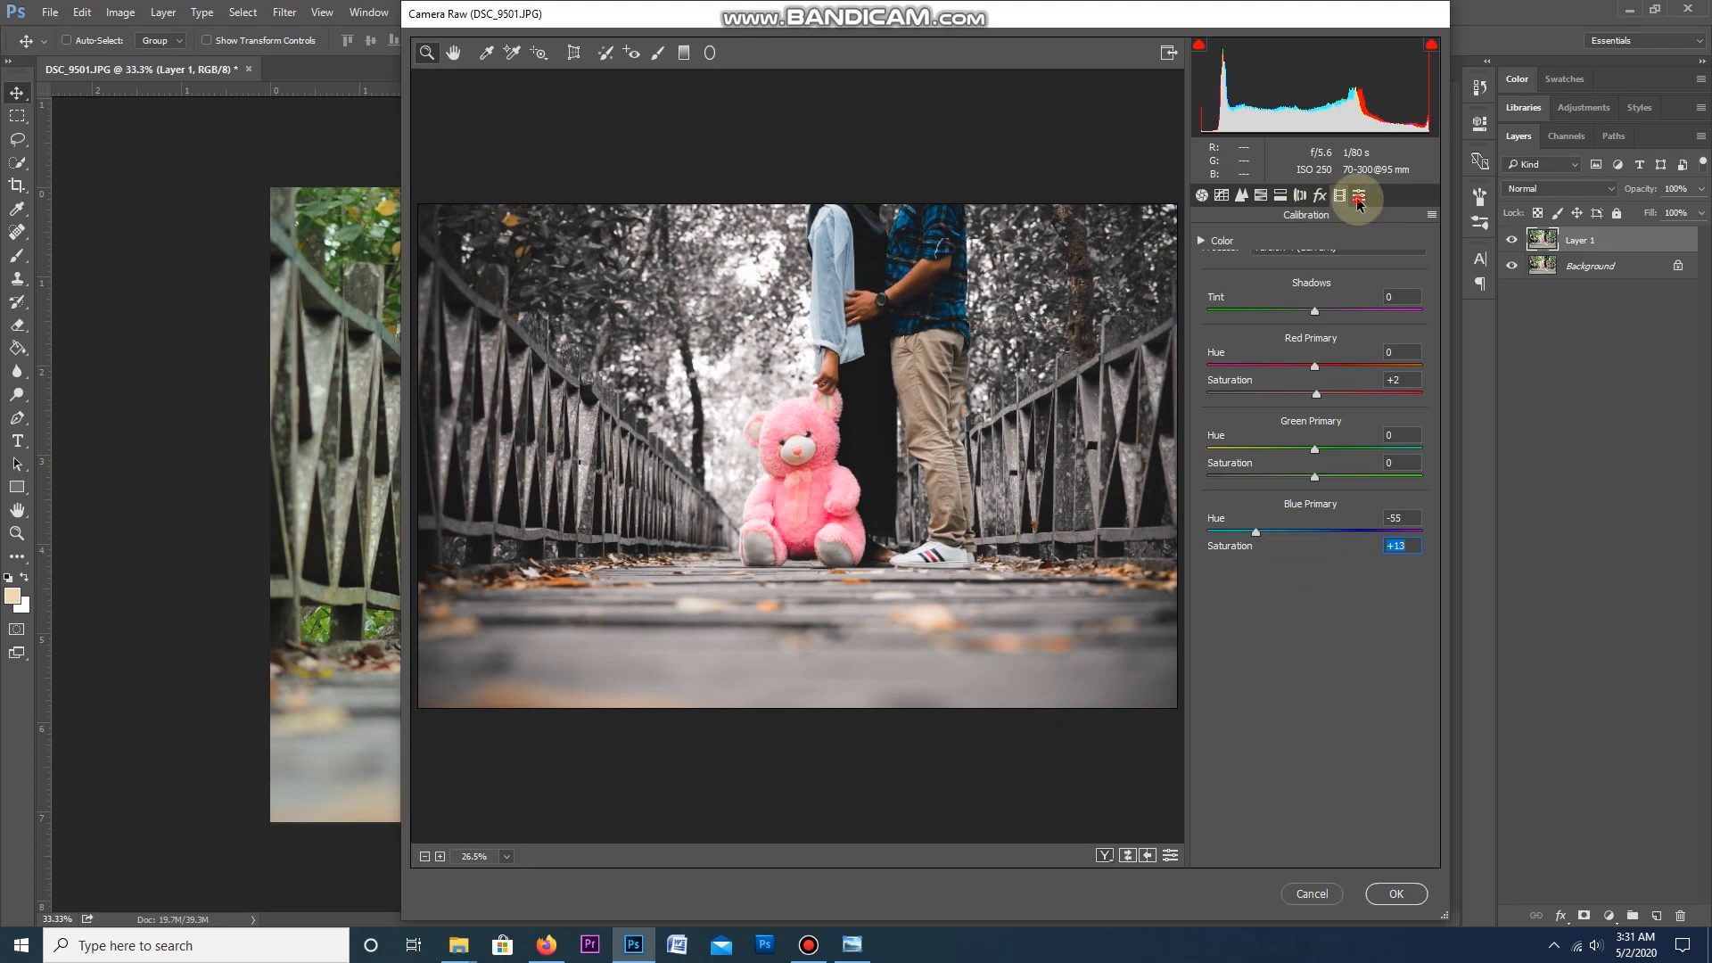
left_click(1396, 893)
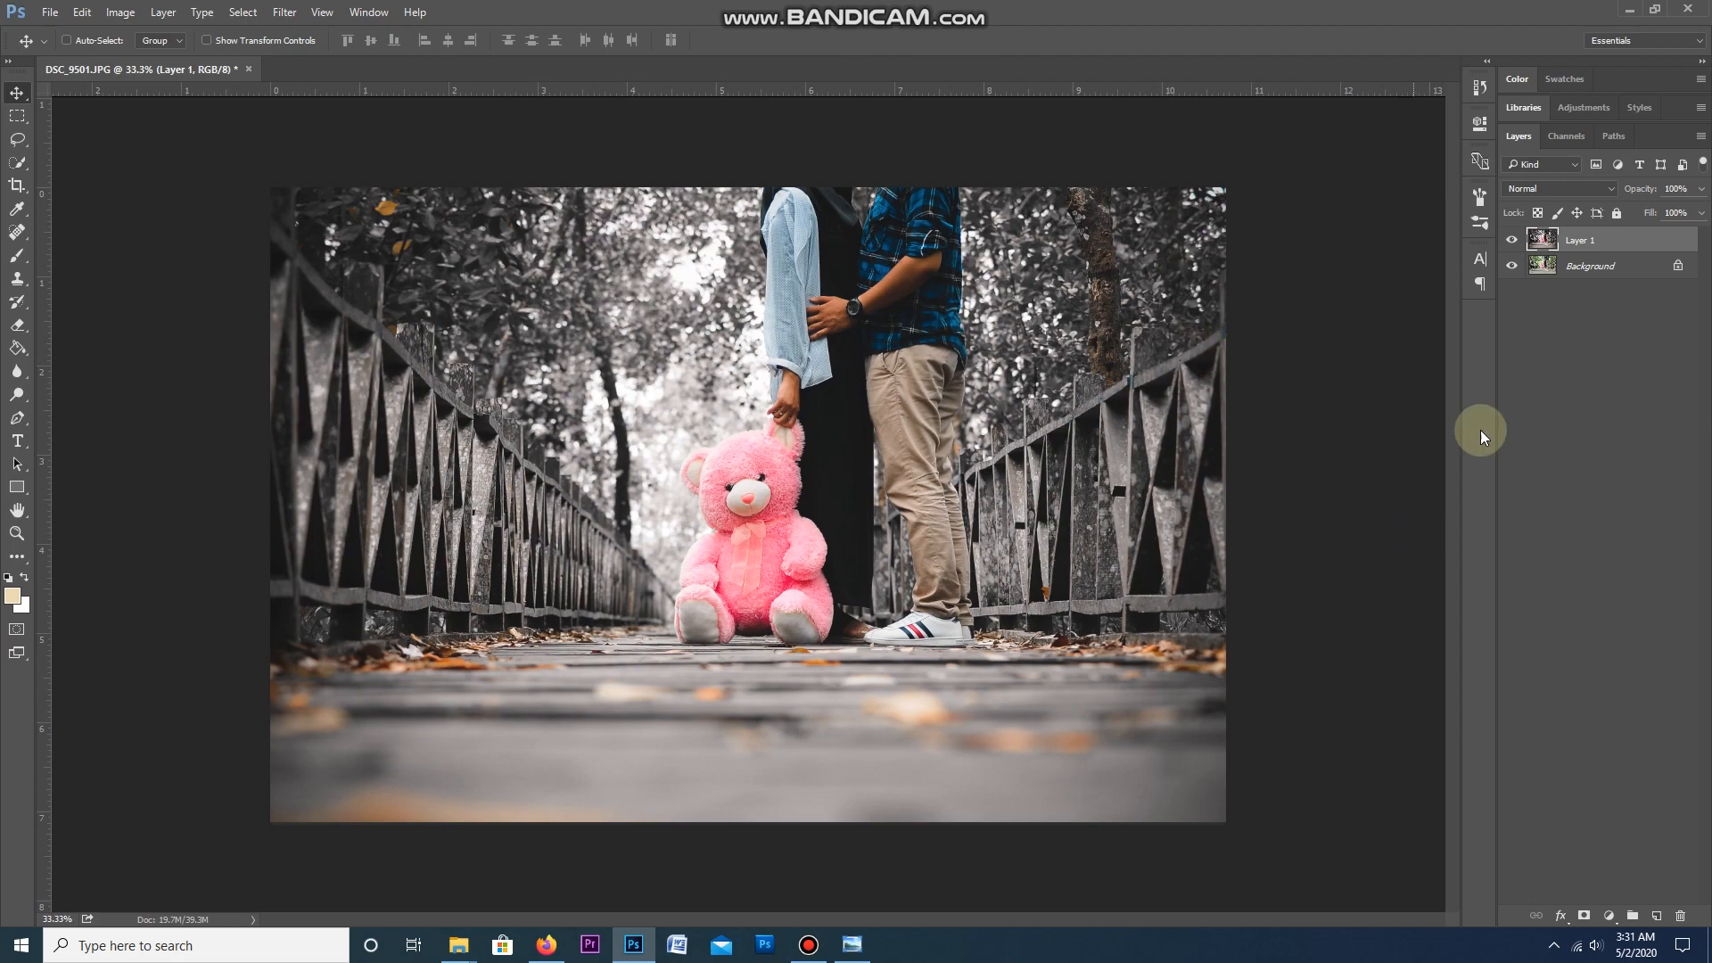
Step: Toggle the visibility of Layer 1 off and on twice to compare the edit with the original photo
left_click(1511, 245)
left_click(1512, 244)
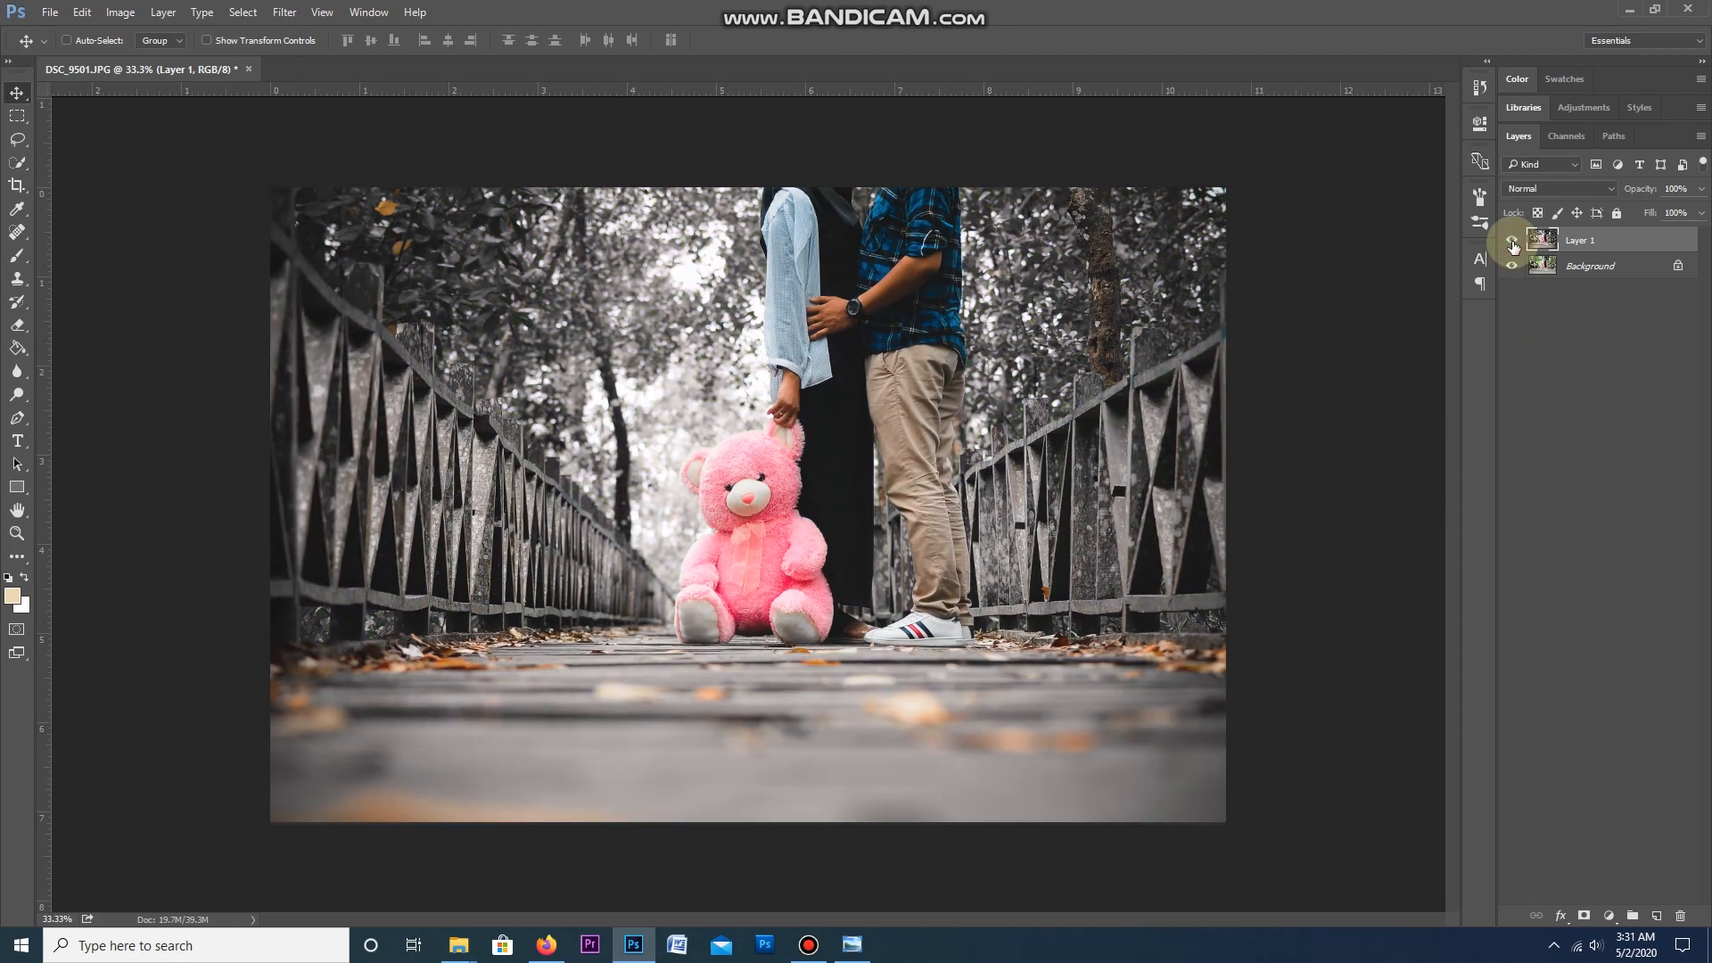
left_click(1512, 246)
left_click(1513, 246)
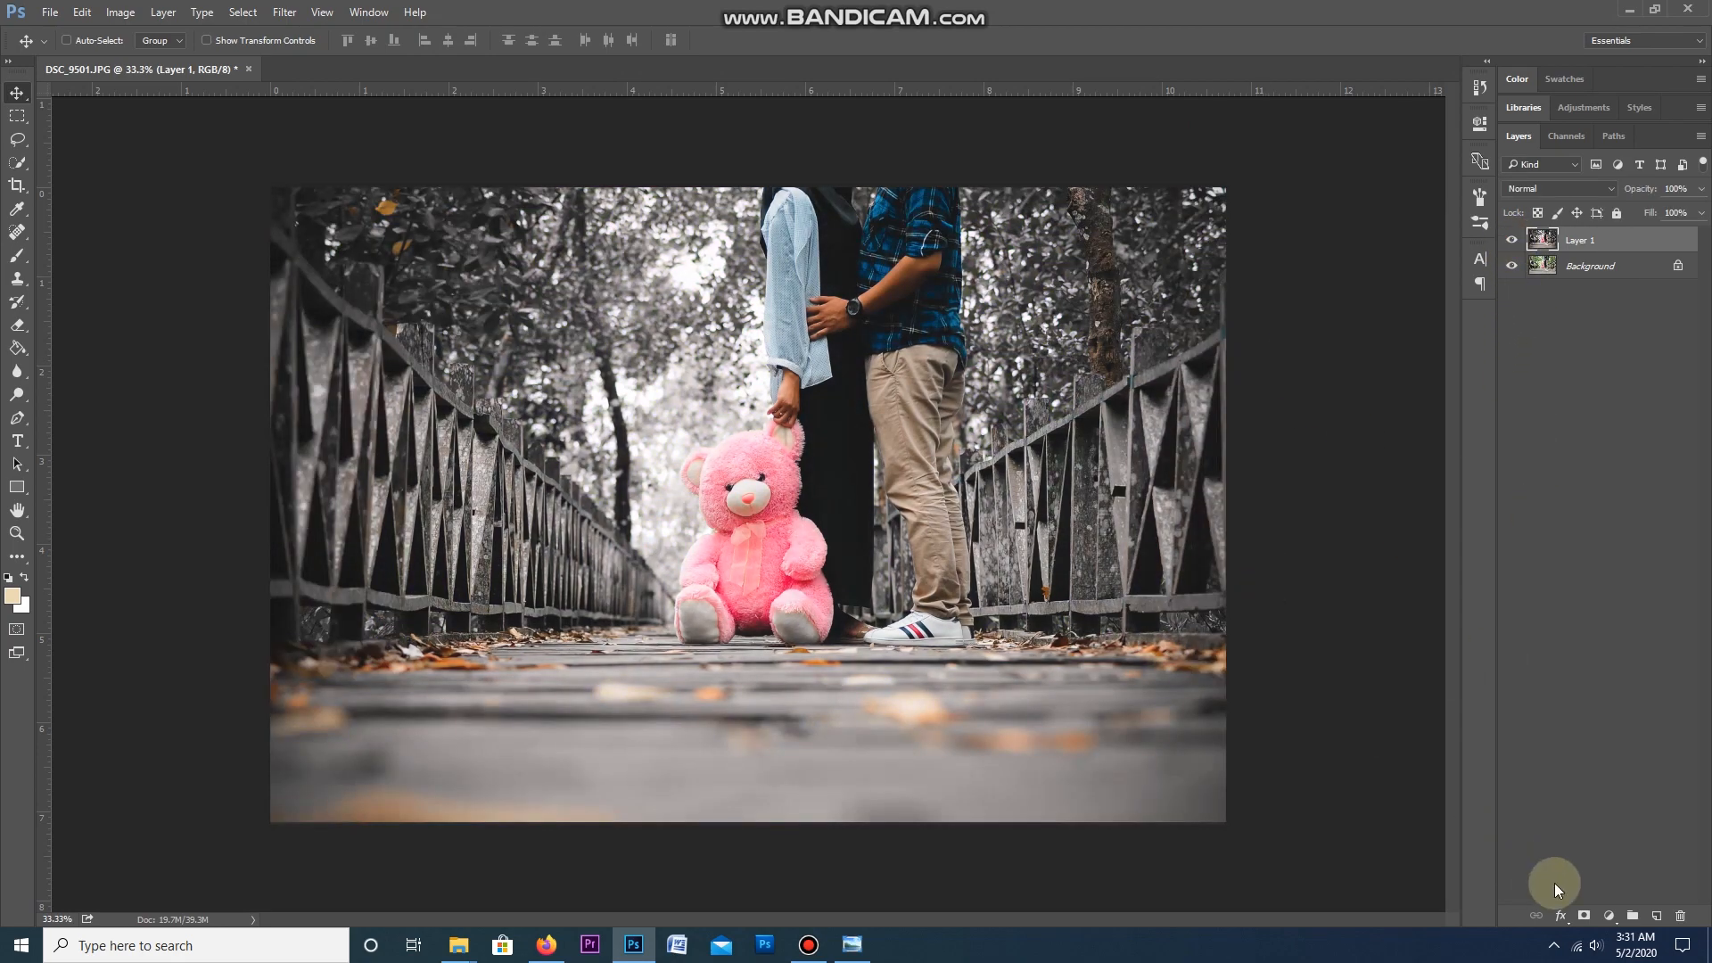
Step: Add a Gradient Map adjustment layer above Layer 1 using the Violet, Orange preset gradient
left_click(1609, 916)
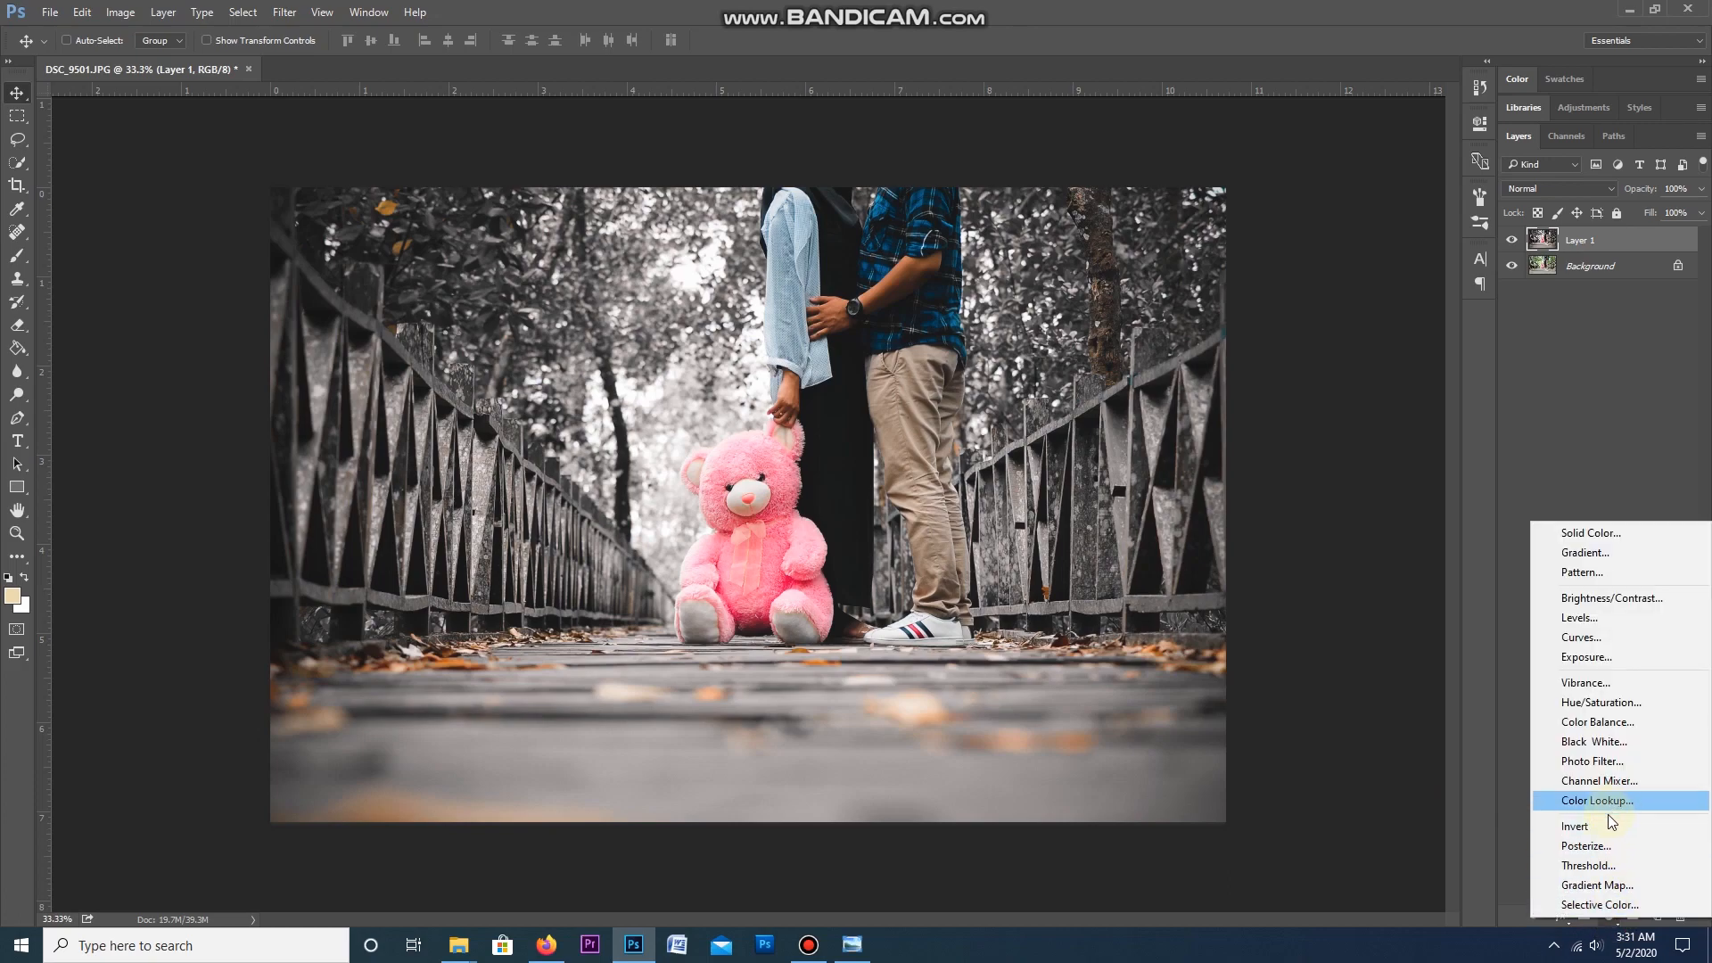
left_click(1596, 886)
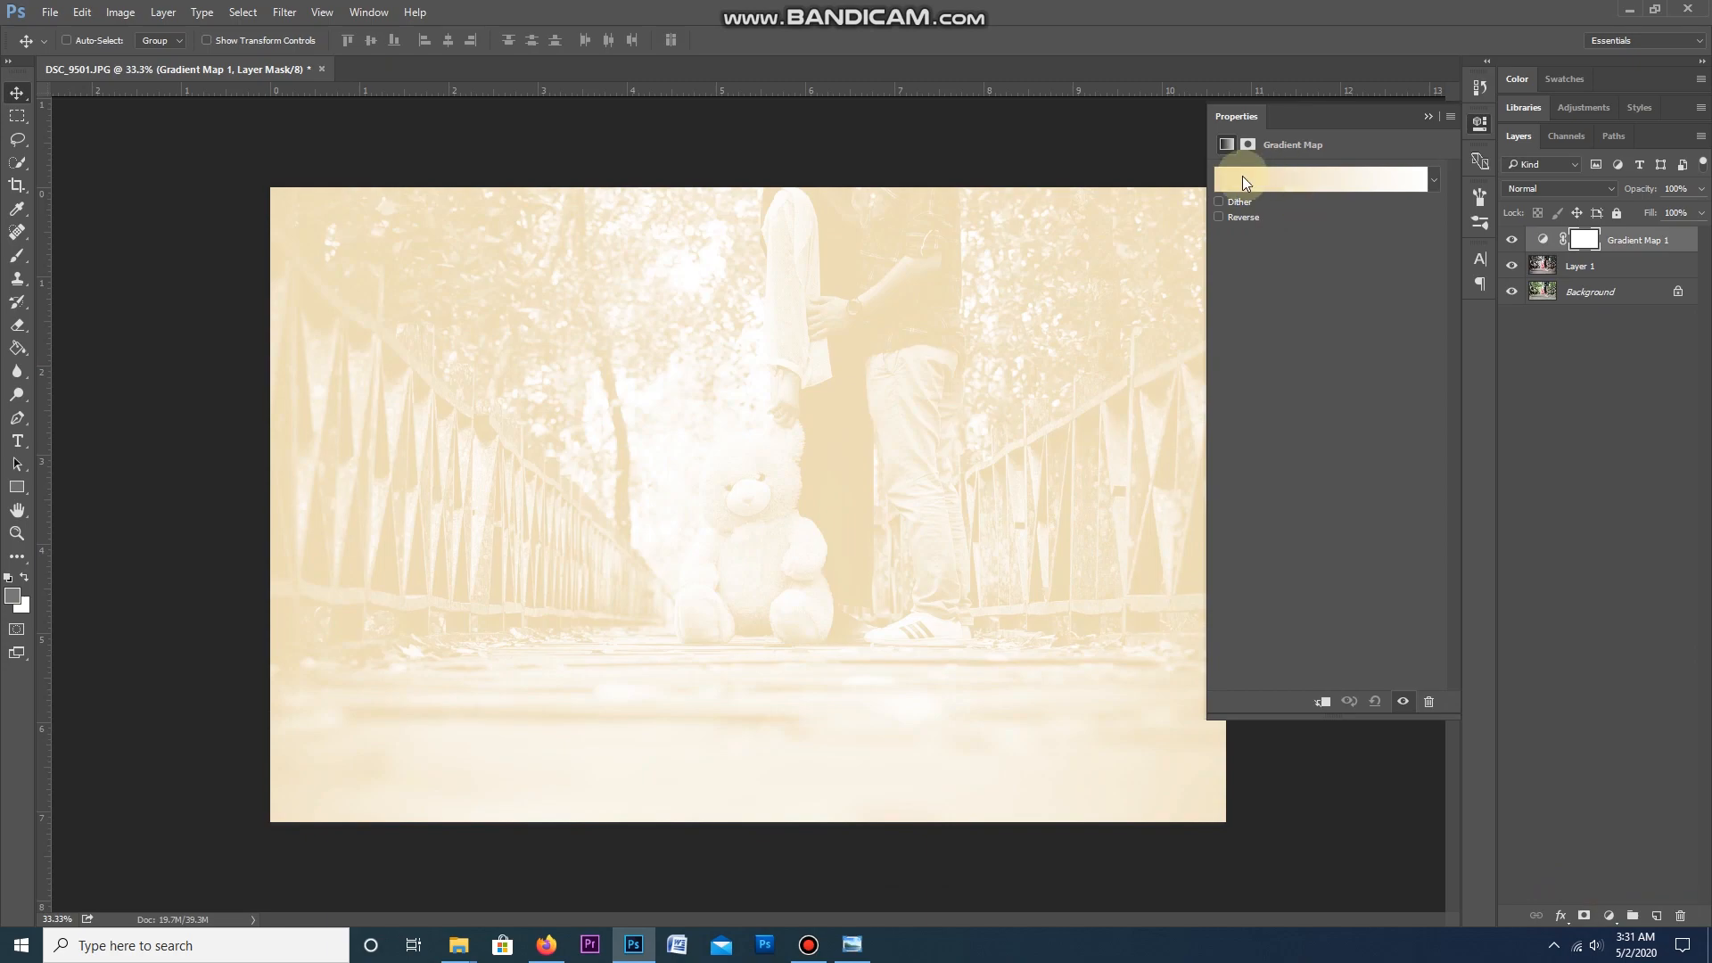
left_click(1245, 182)
left_click(806, 233)
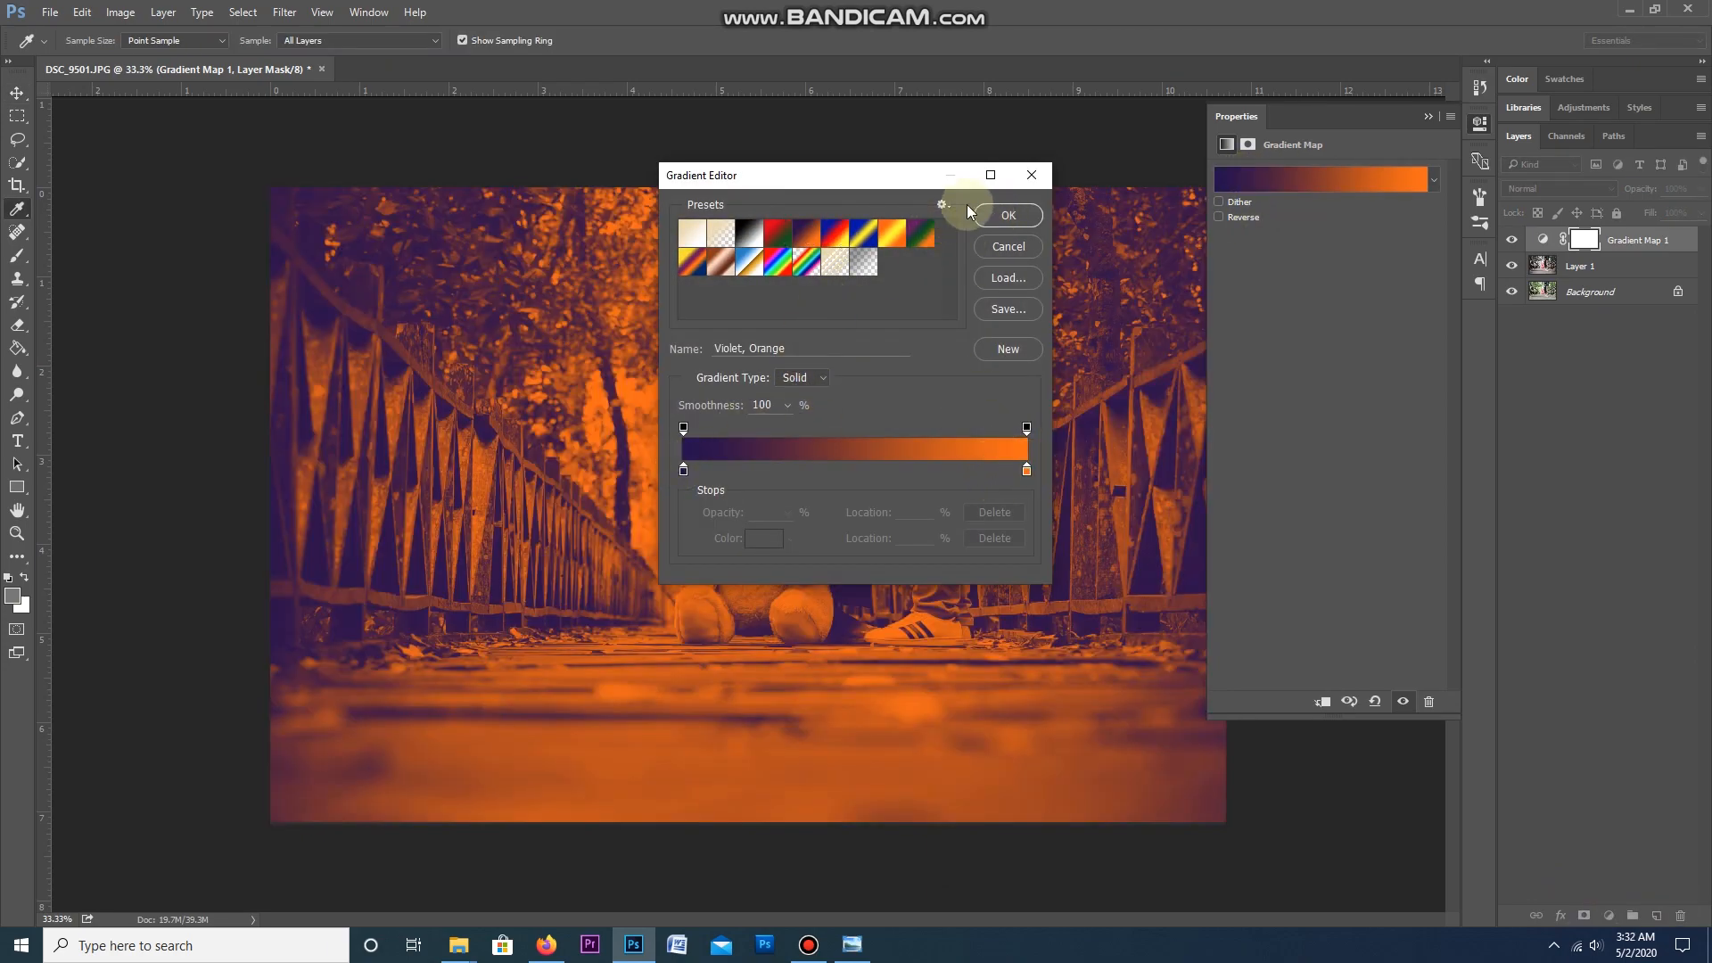
left_click(997, 212)
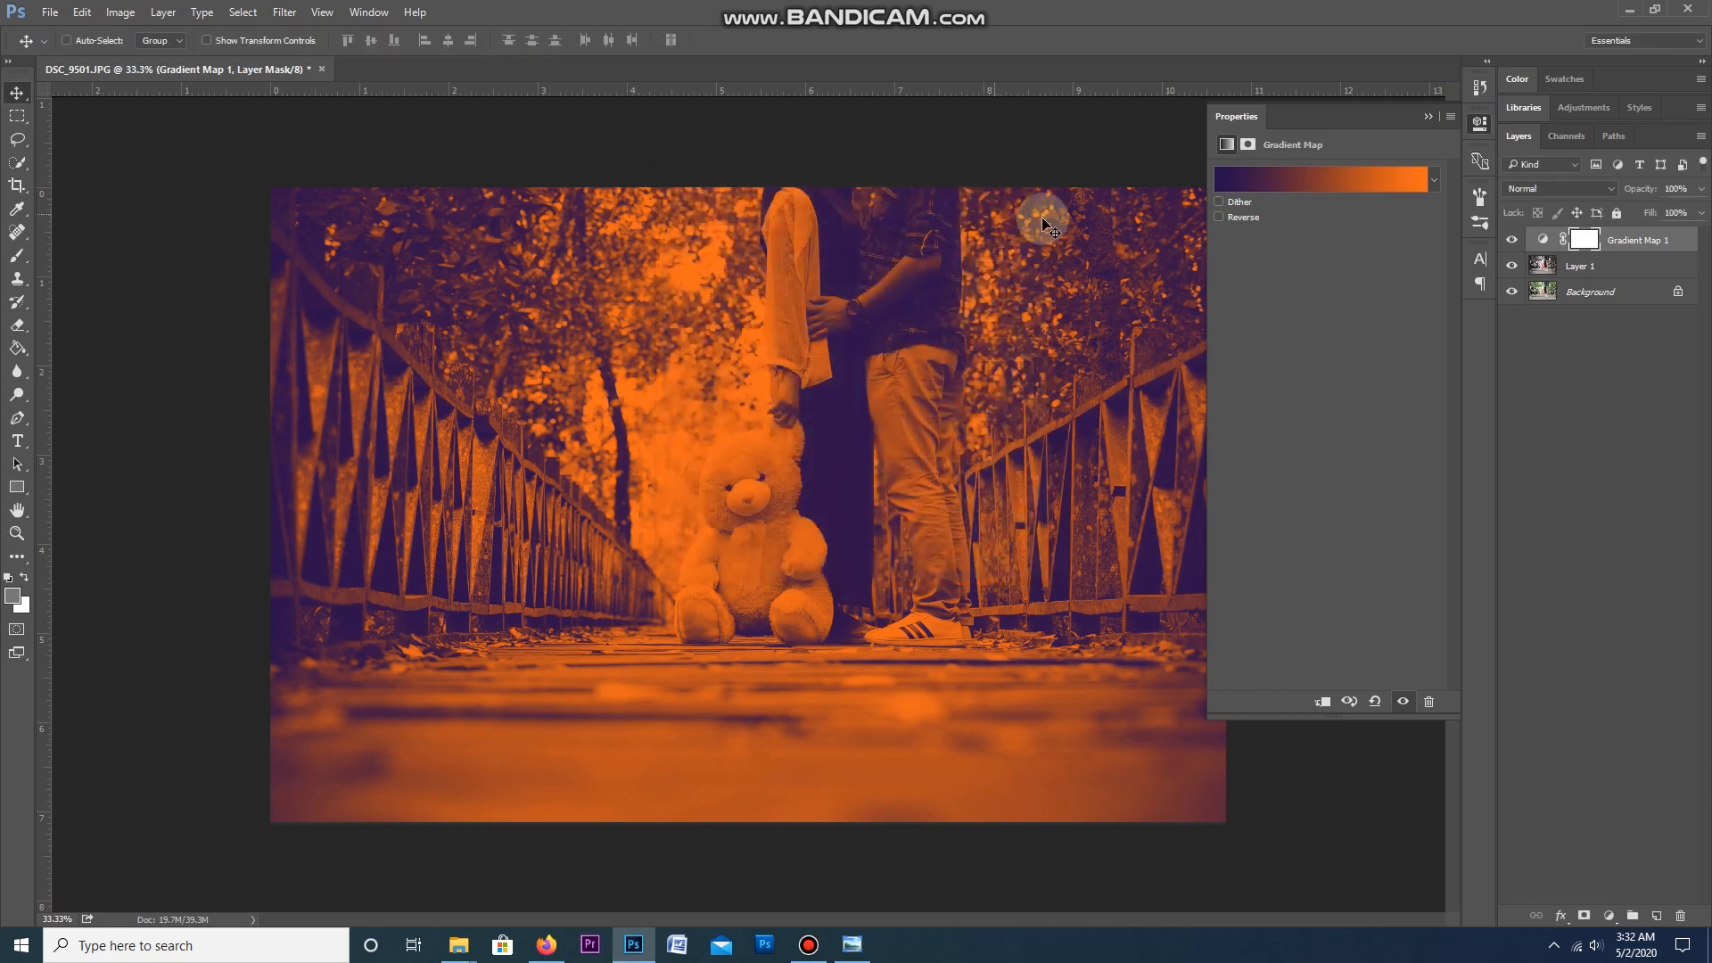
Step: Set the Gradient Map layer to Soft Light blending at 50% opacity
left_click(1559, 192)
left_click(1559, 371)
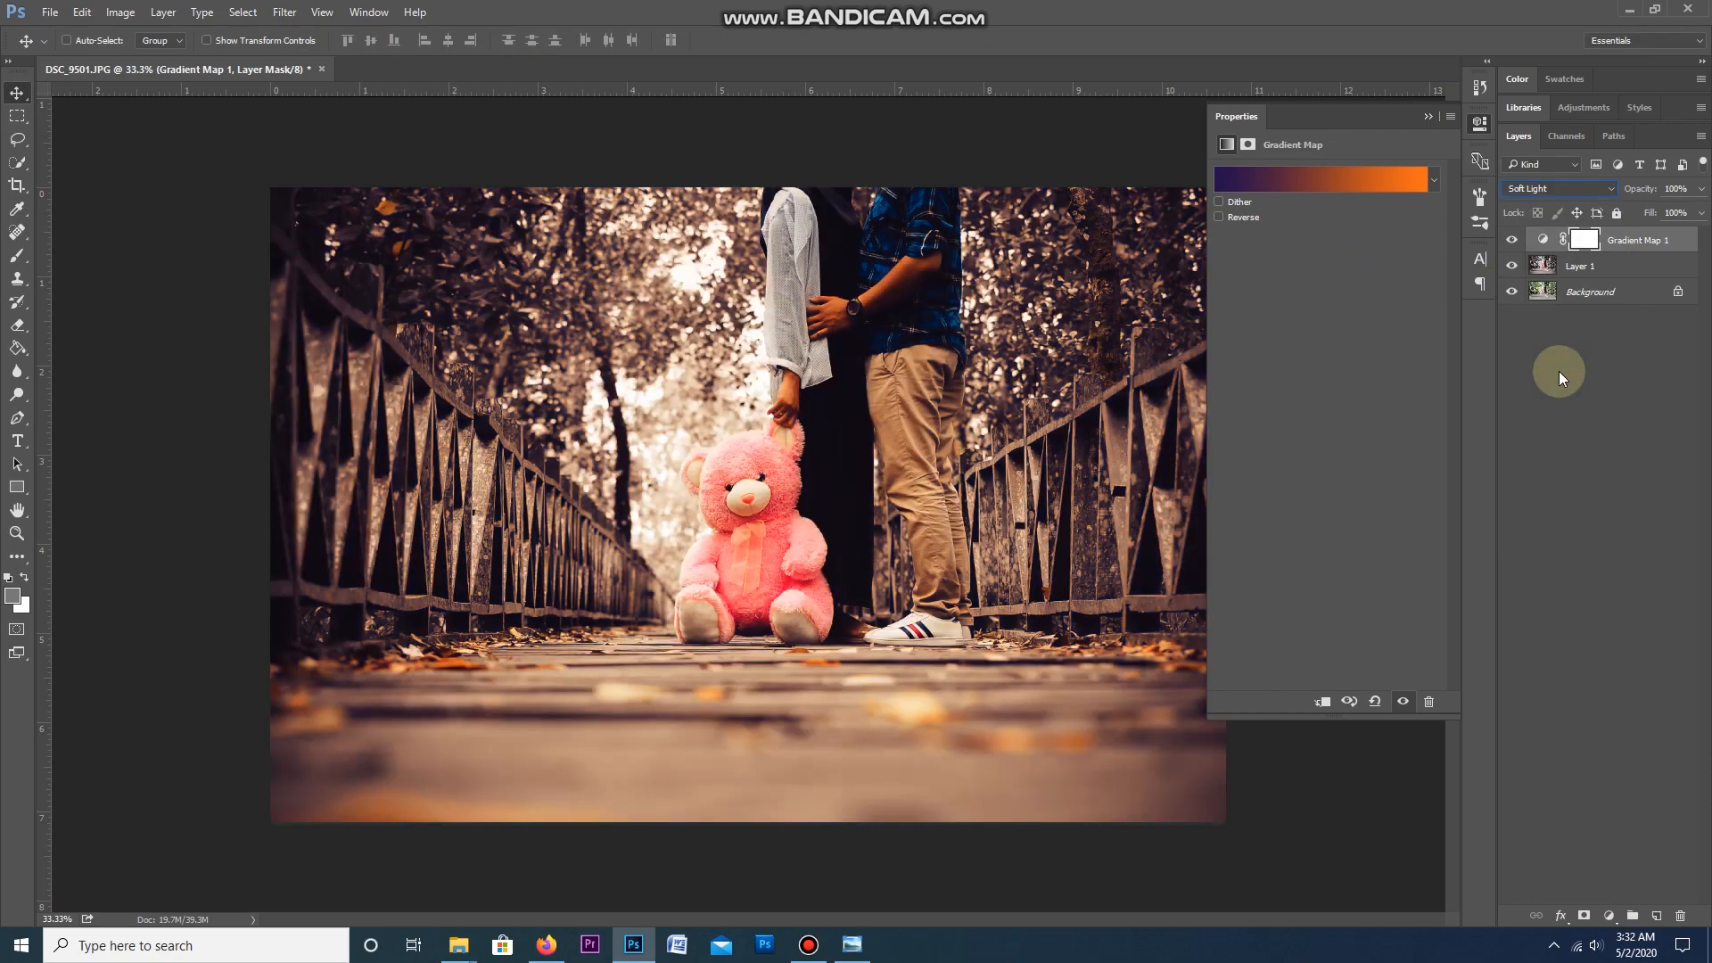
left_click(1700, 188)
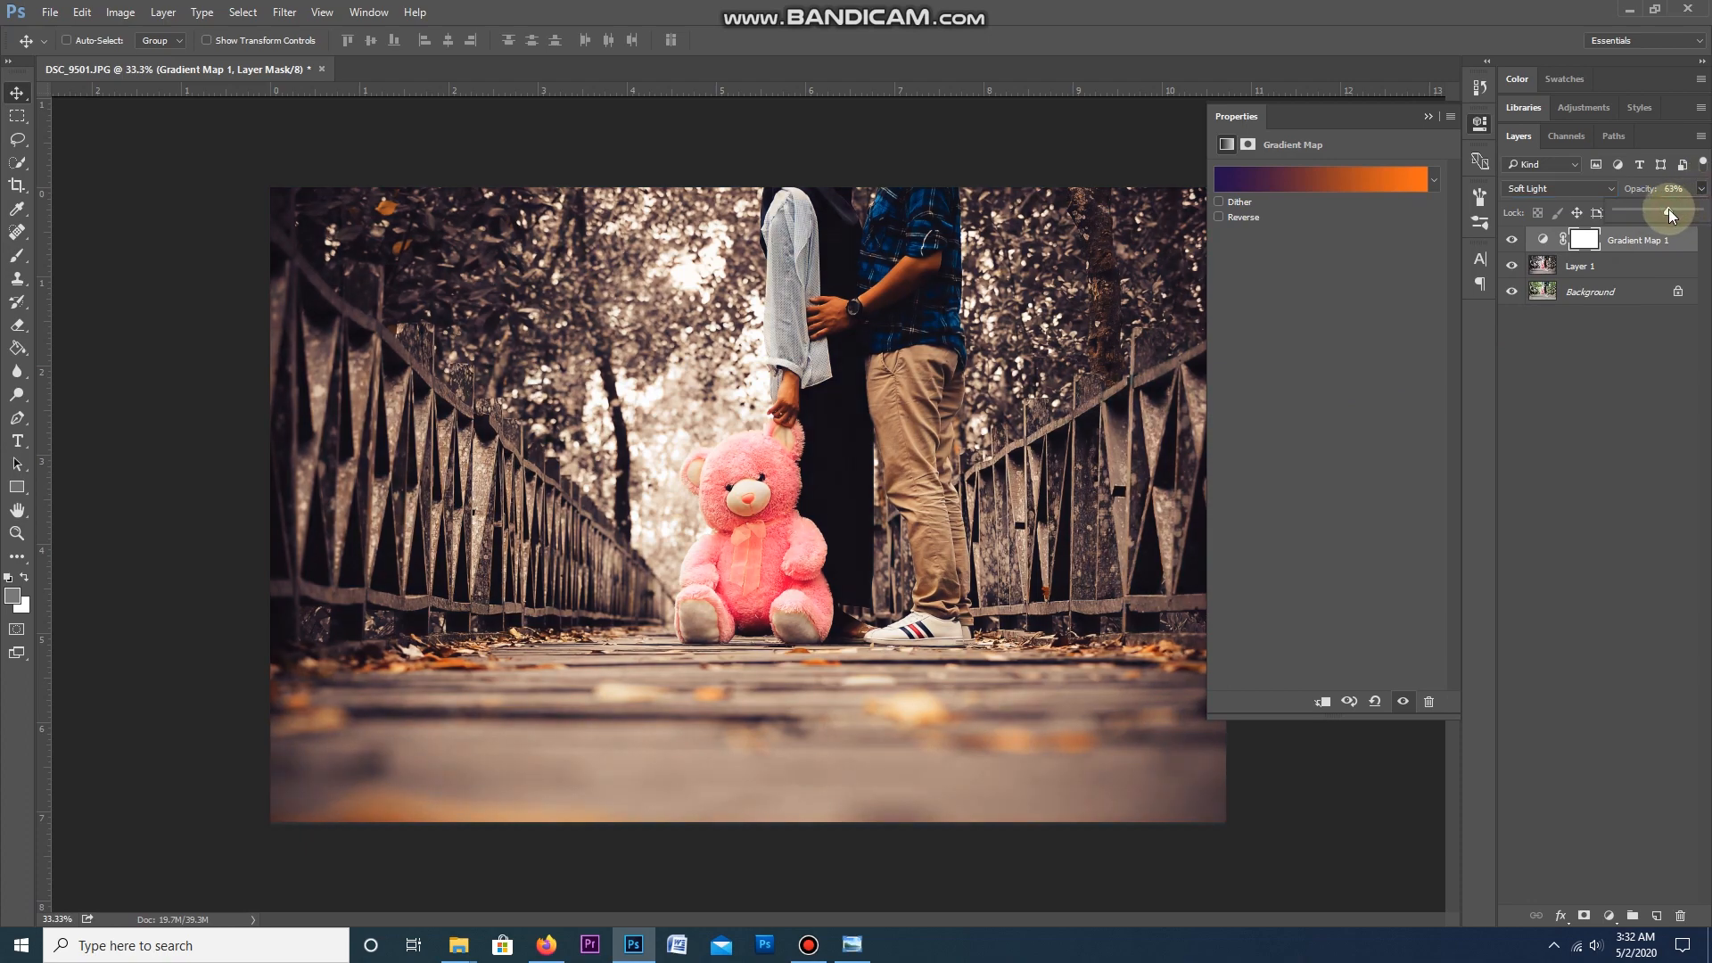
left_click(1660, 191)
type("50")
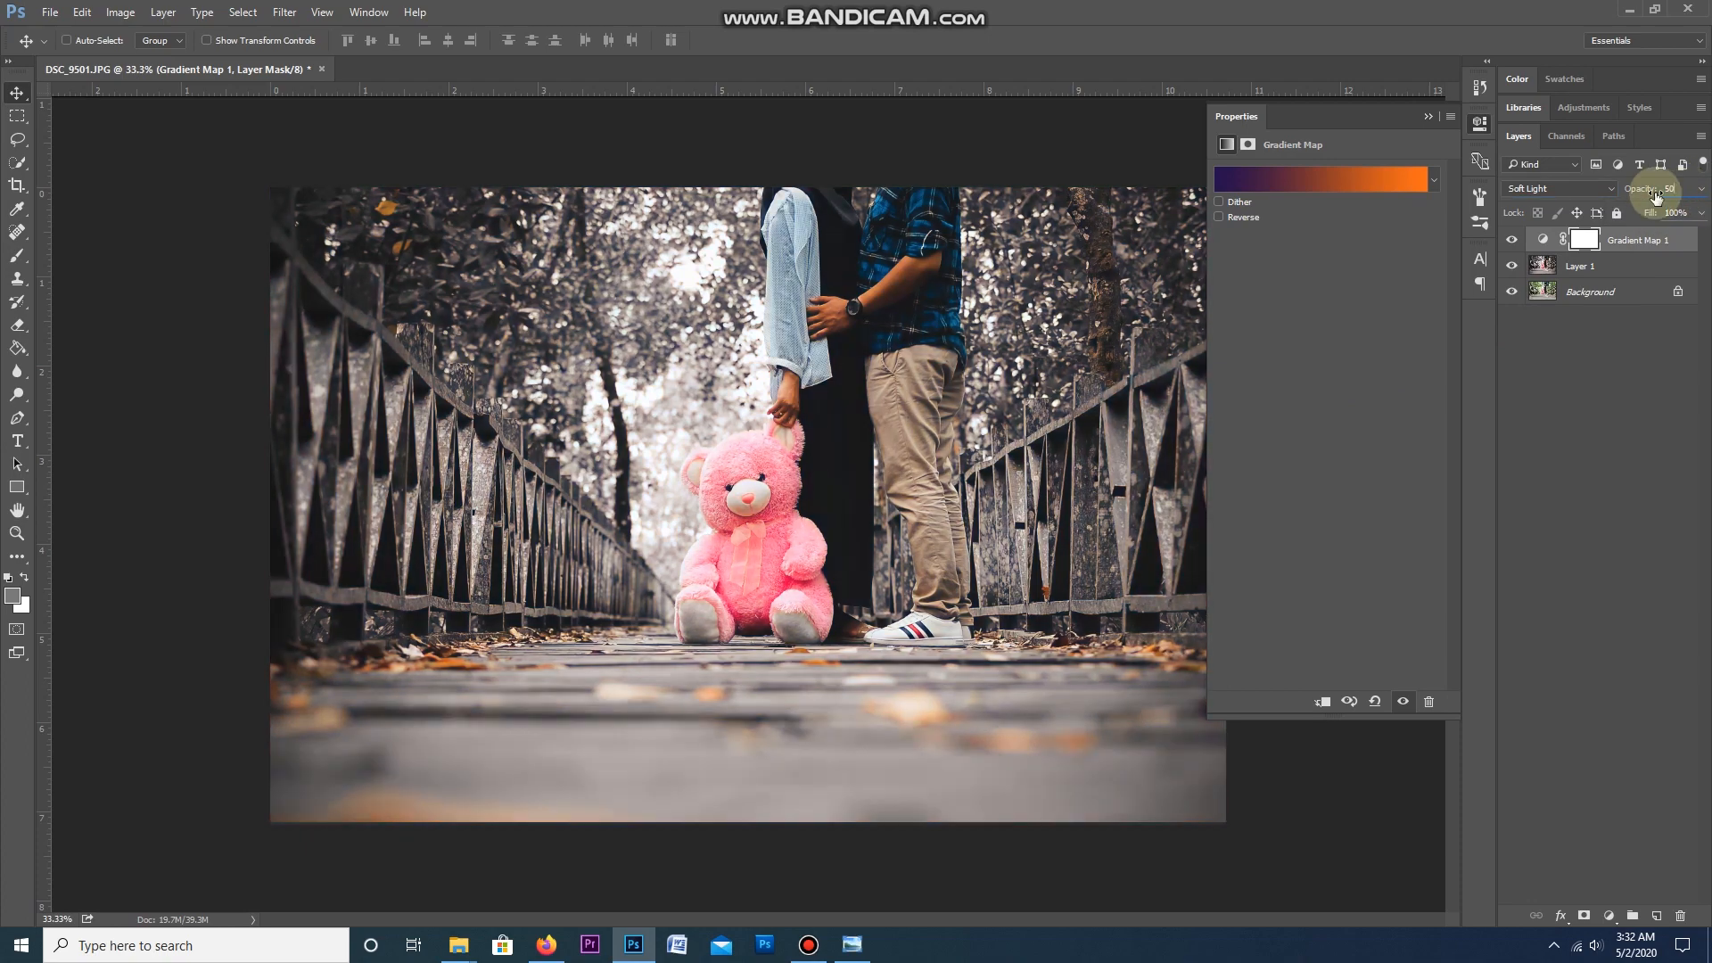
key("Return")
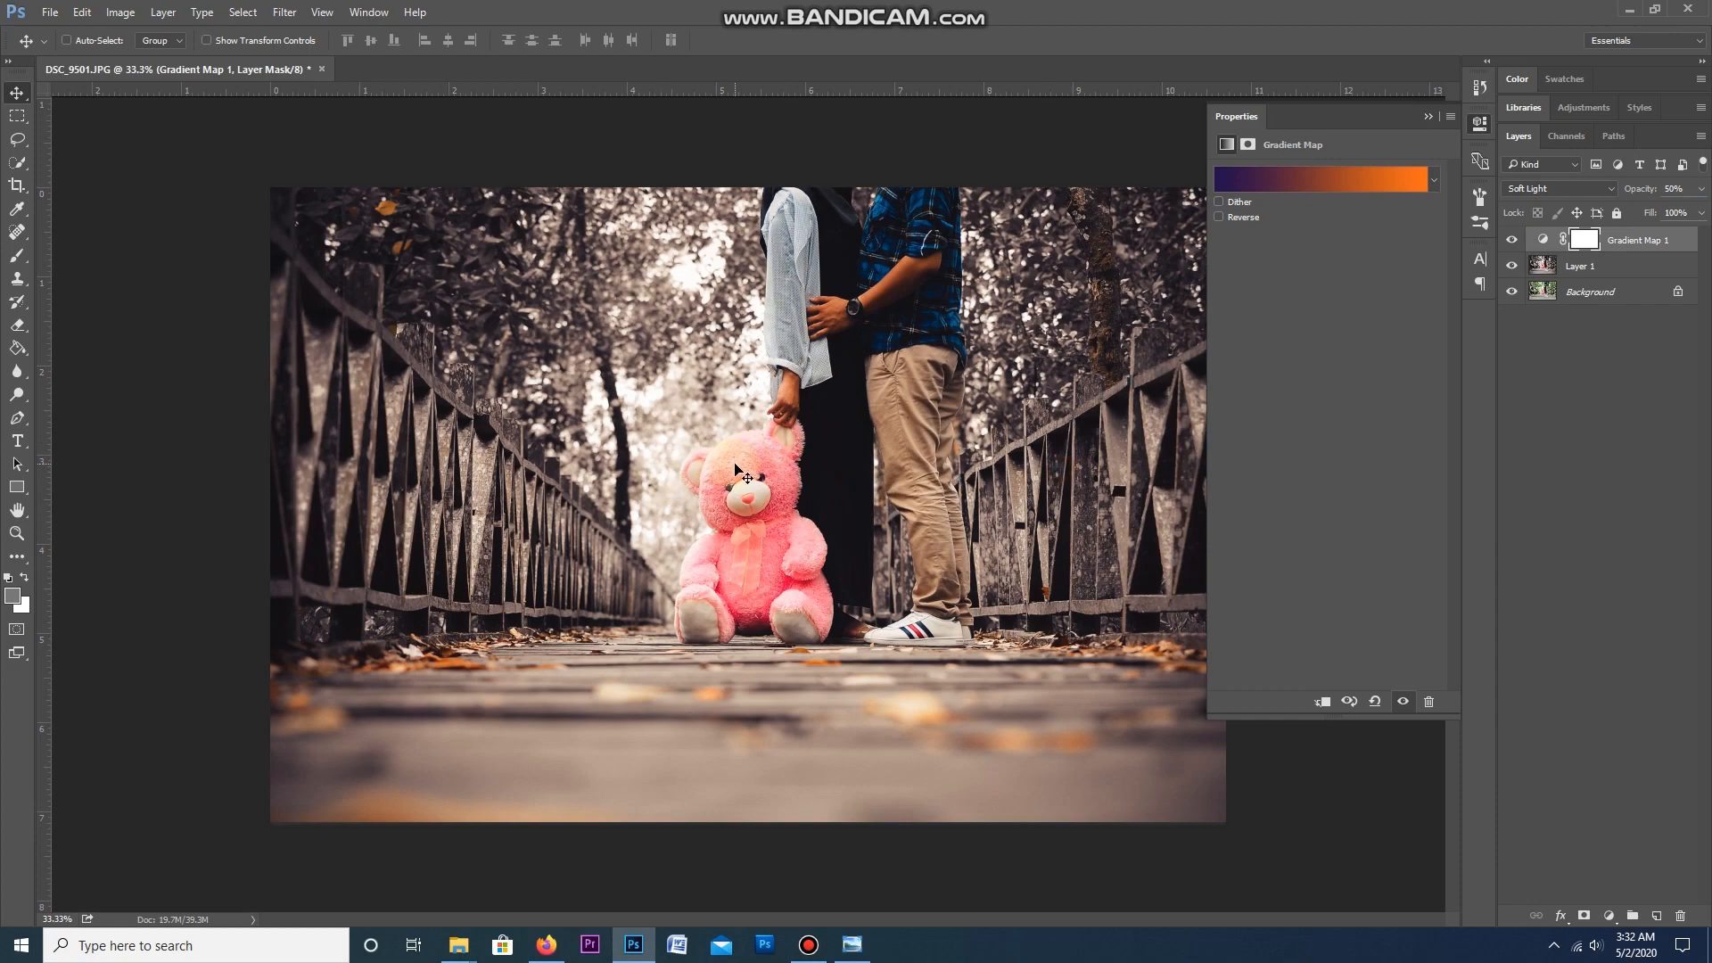
left_click(1328, 179)
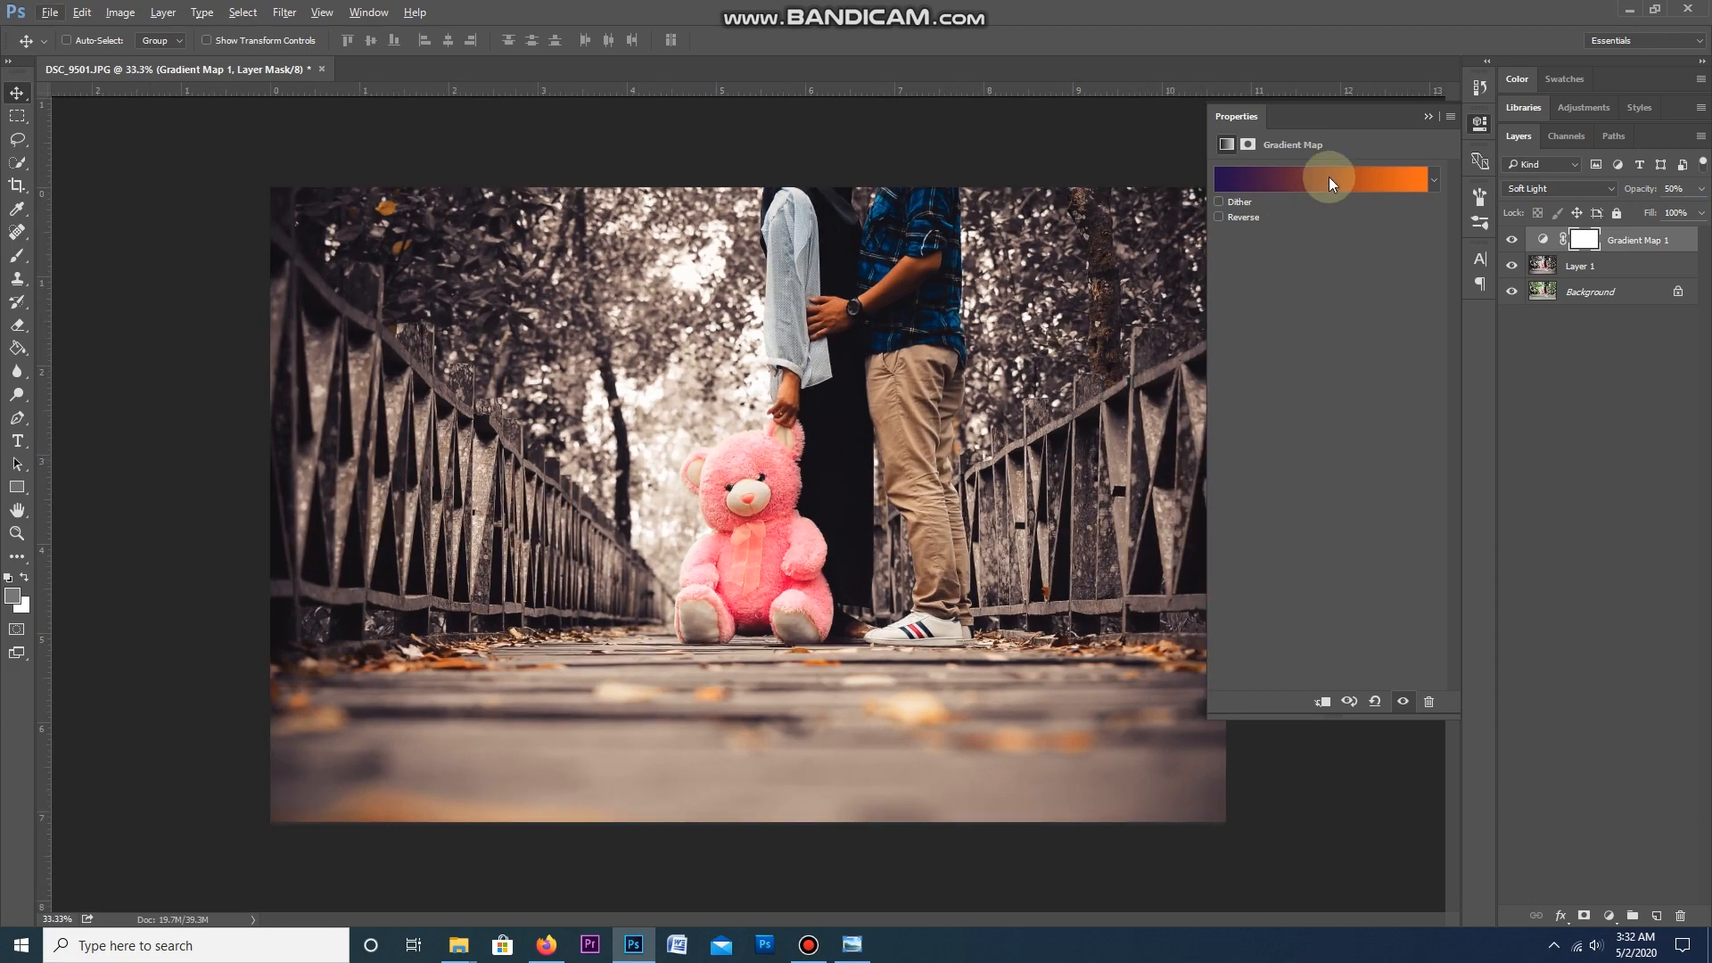
left_click(1424, 117)
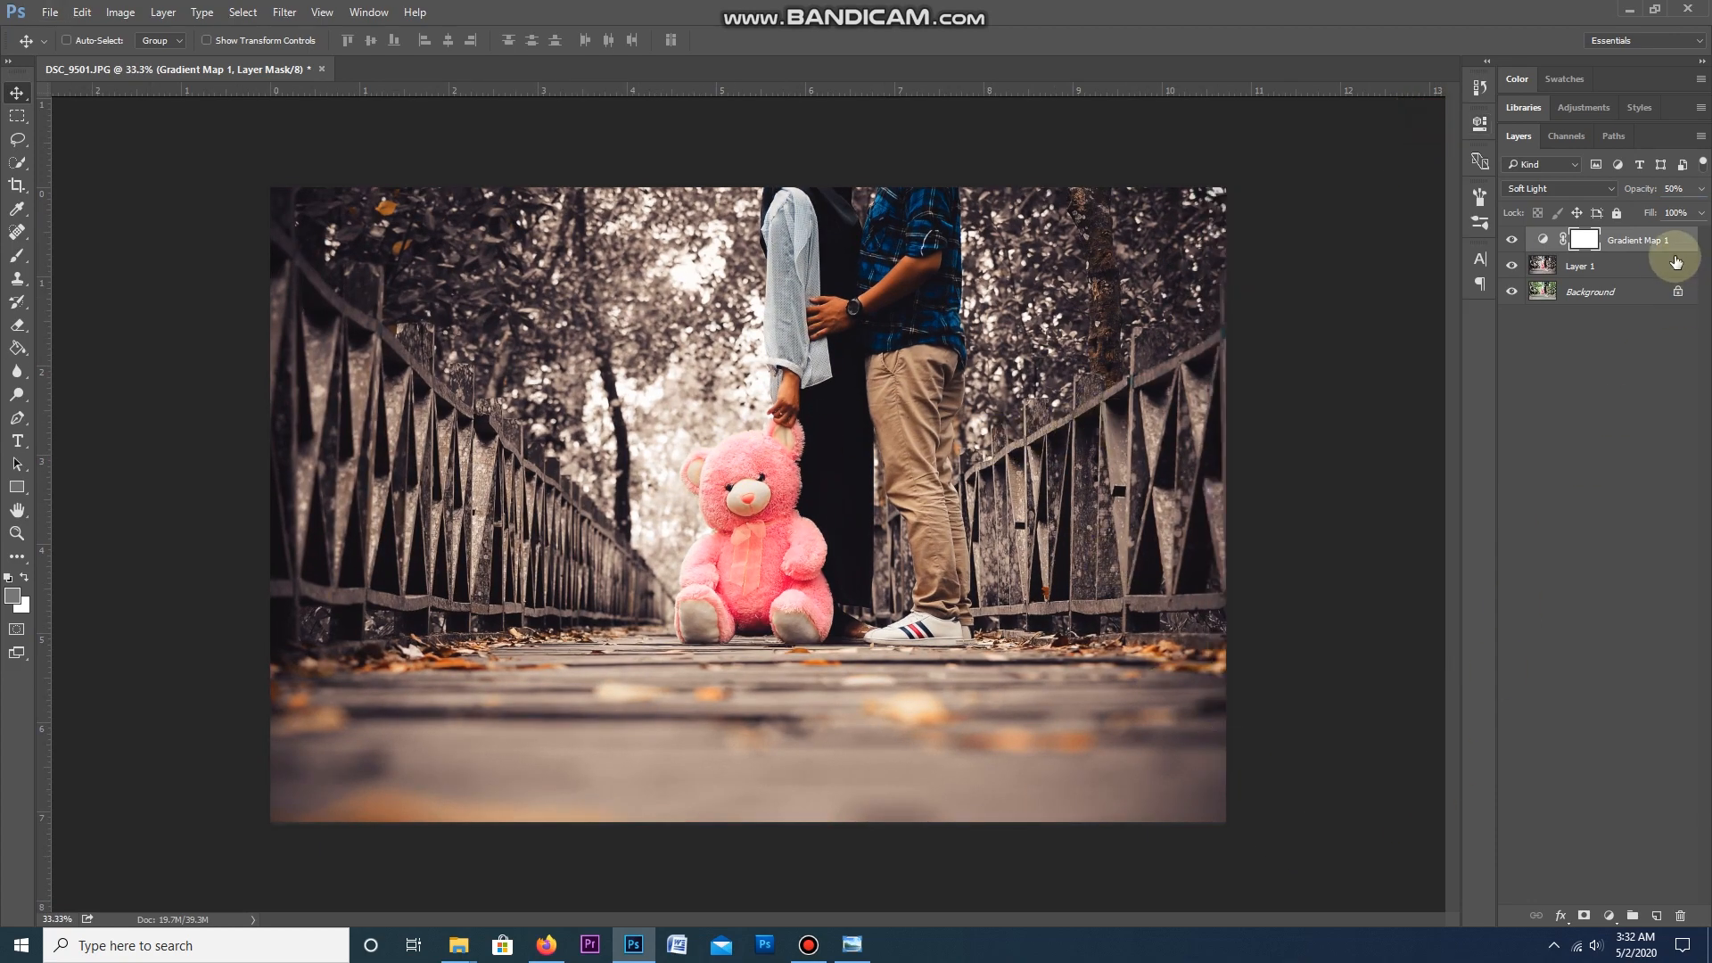
Step: Stamp all visible layers into a new layer on top of the stack and duplicate that layer
key("ctrl+shift+alt+e")
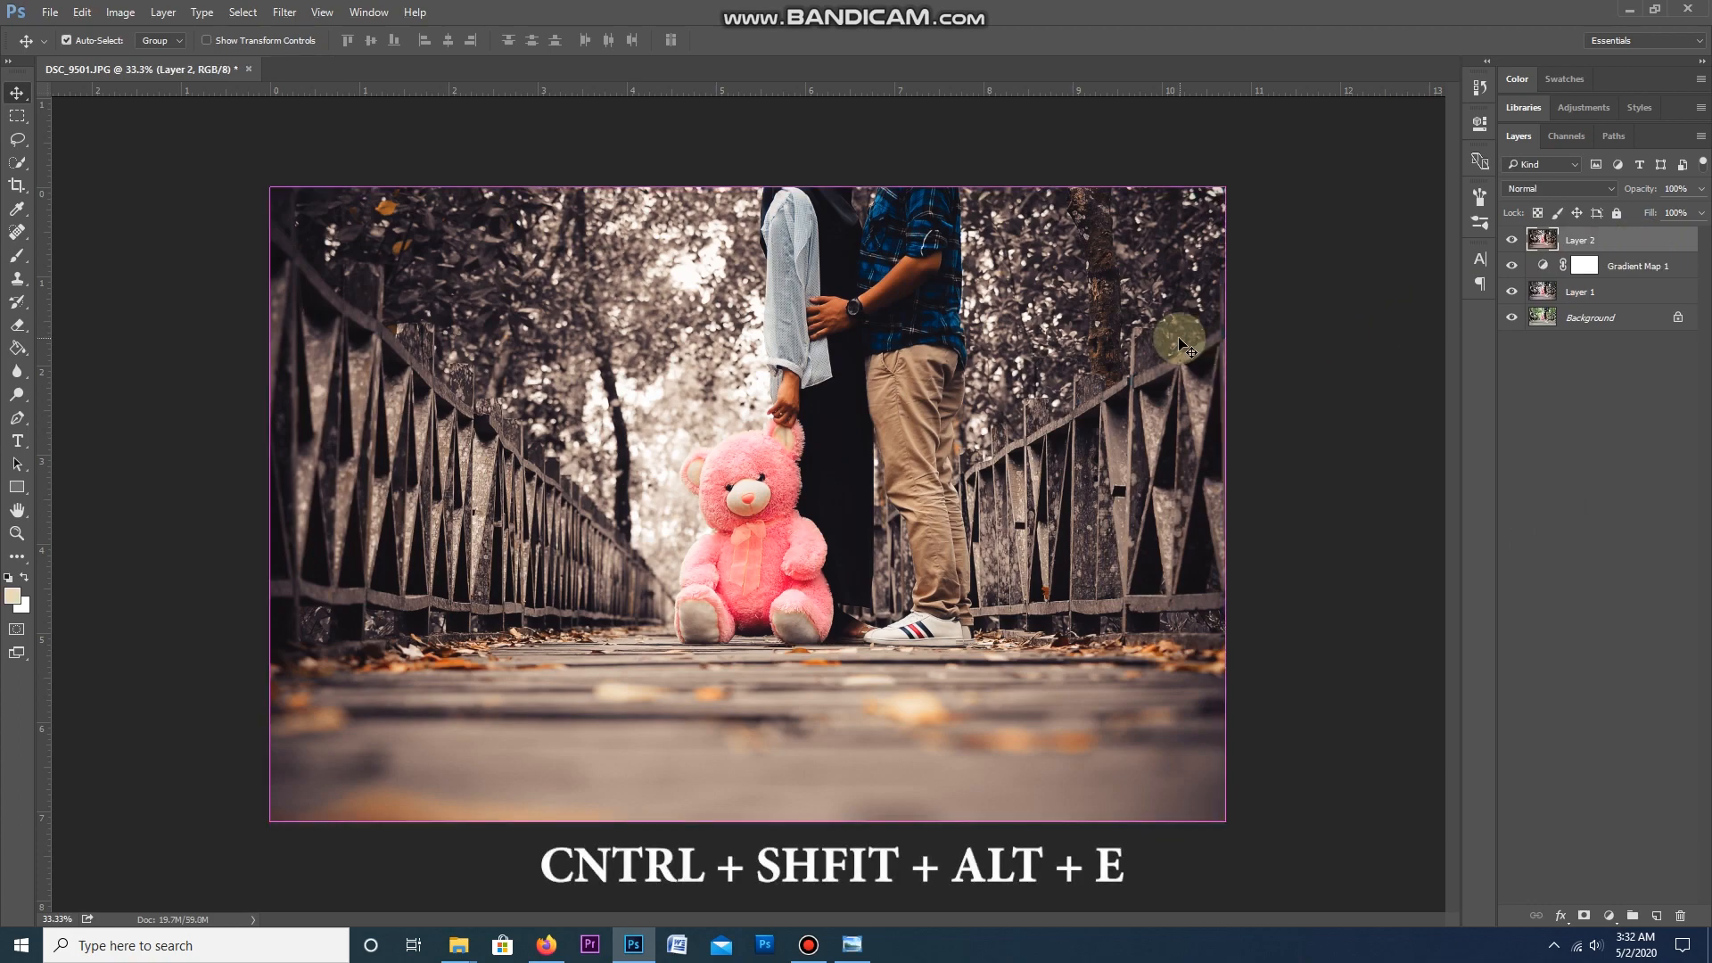
key("ctrl+j")
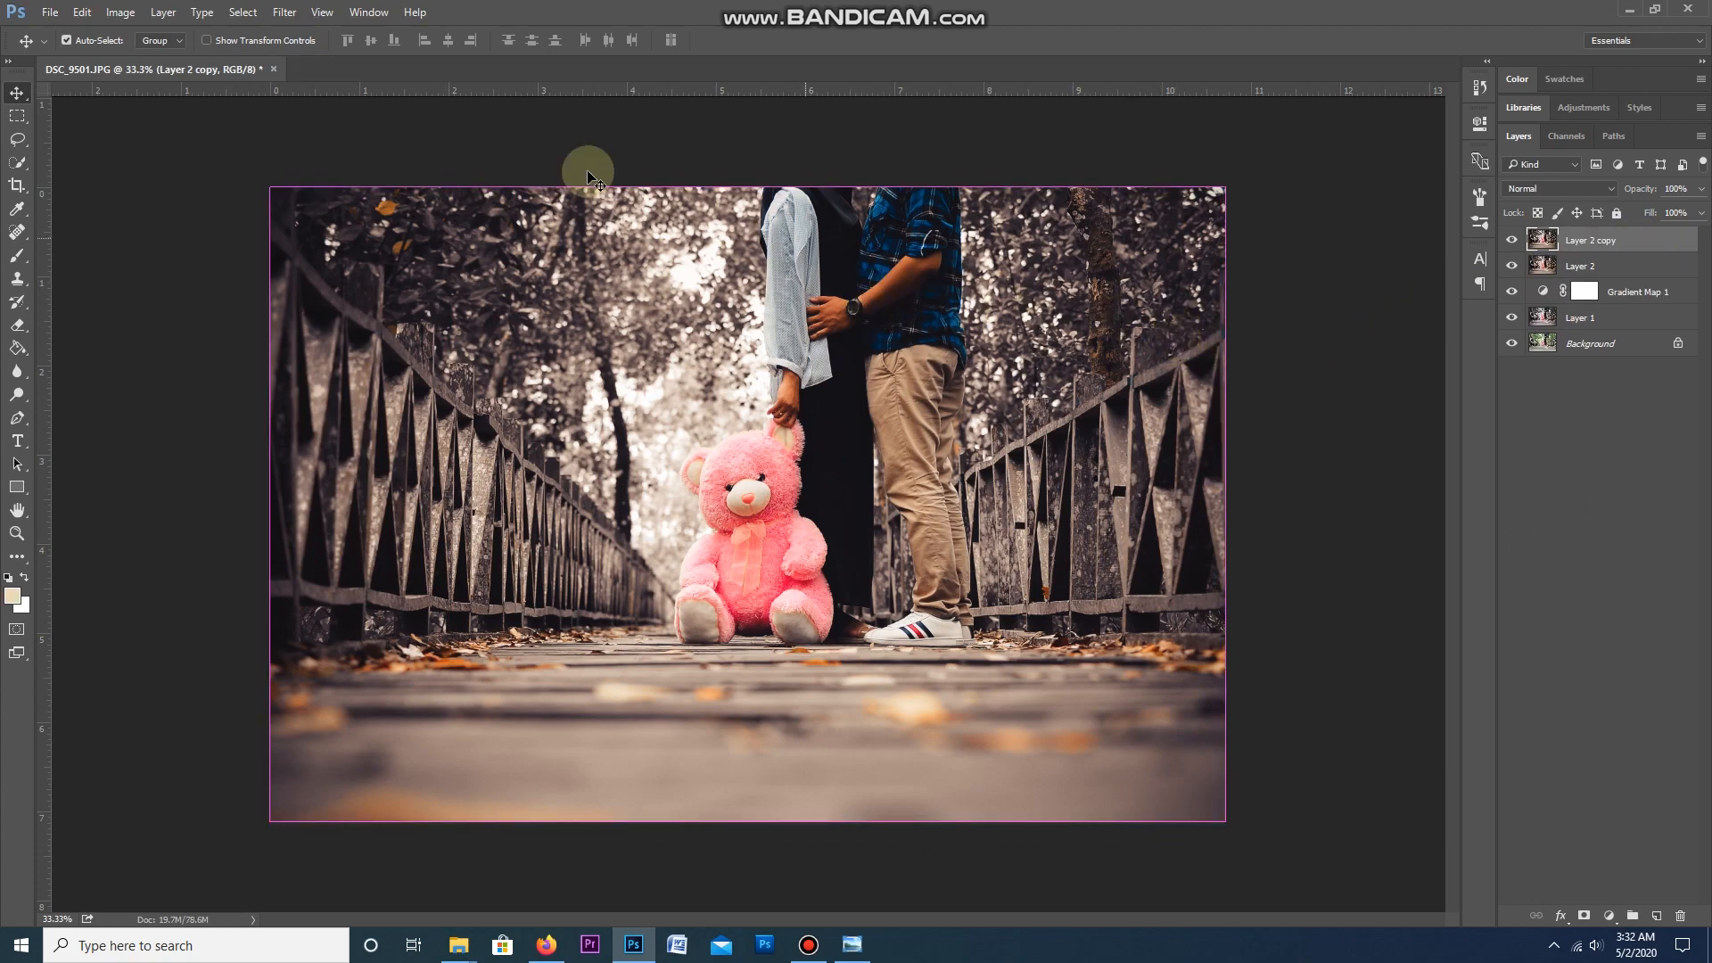
Step: Darken the surroundings of the couple and teddy on Layer 2 copy with a Camera Raw radial filter, effect Outside, exposure -1.70
left_click(284, 12)
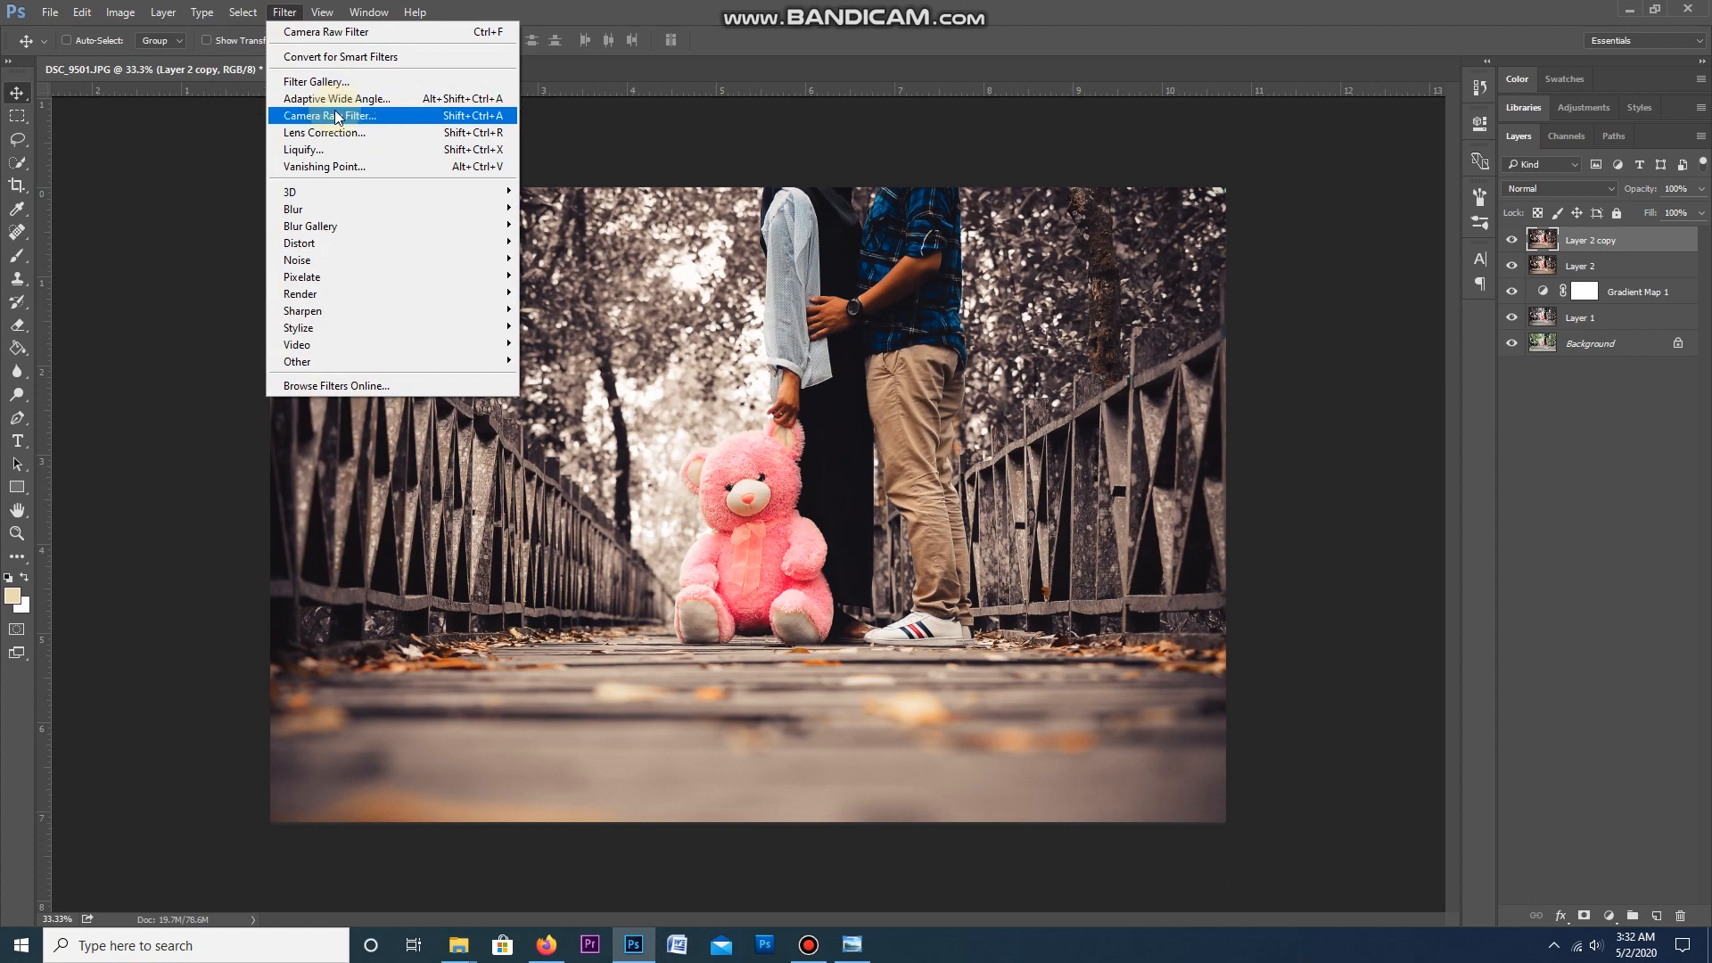
left_click(335, 115)
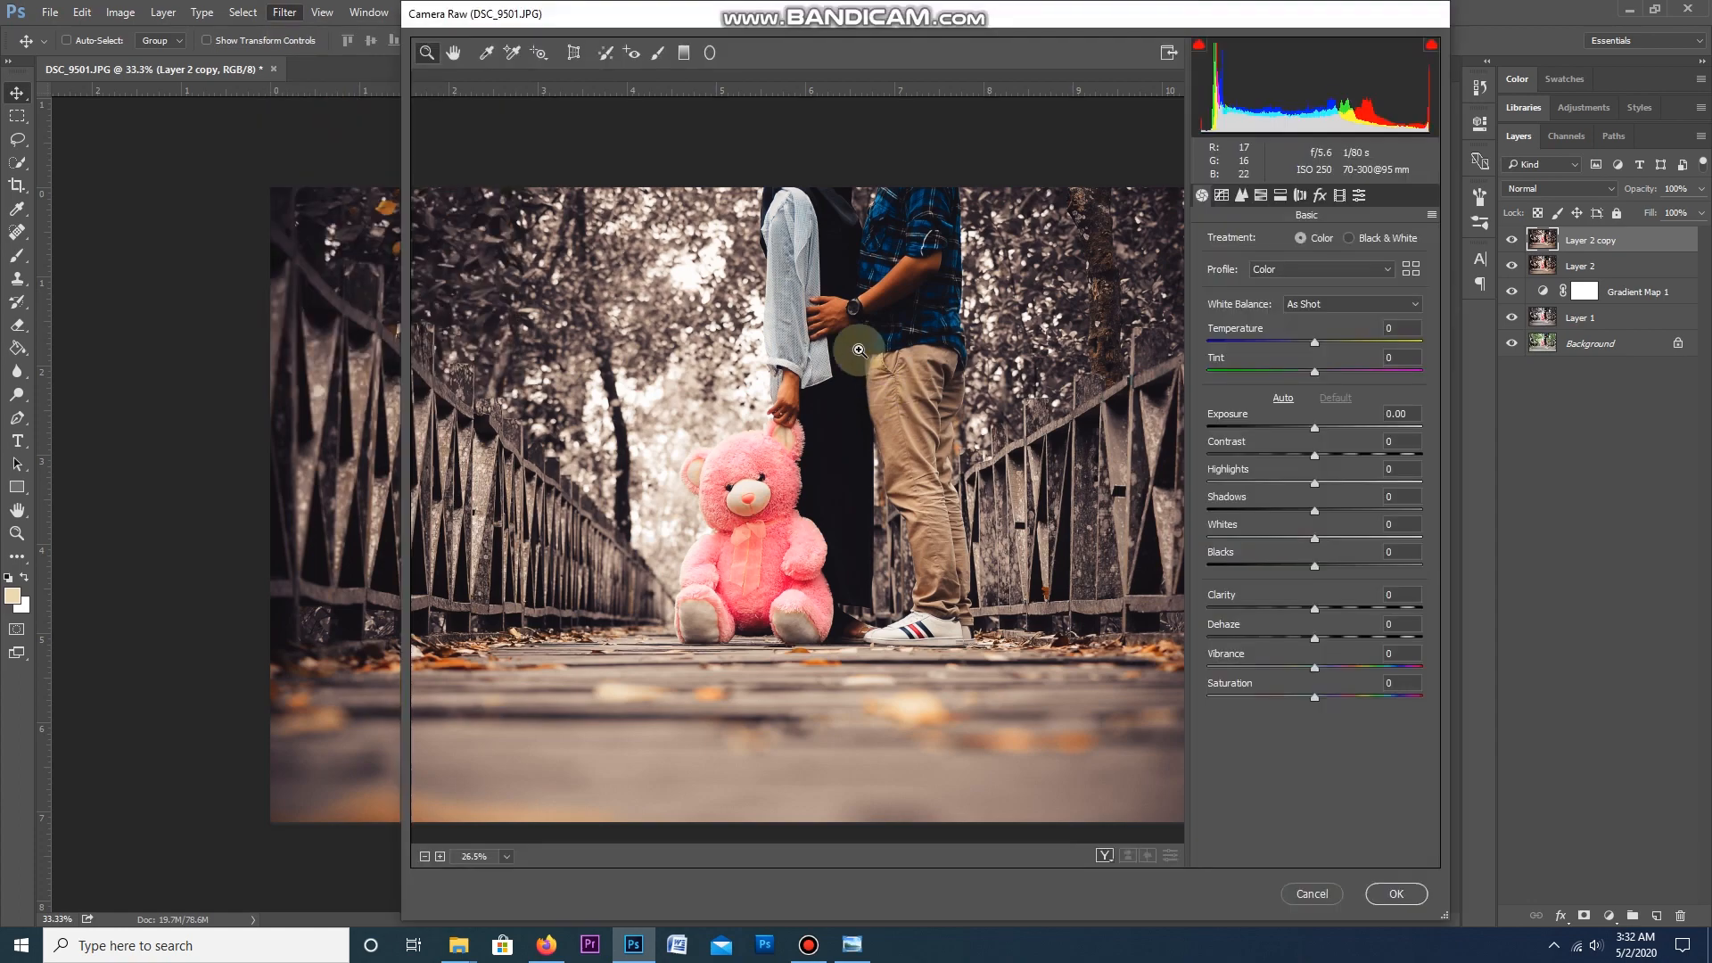
left_click(711, 53)
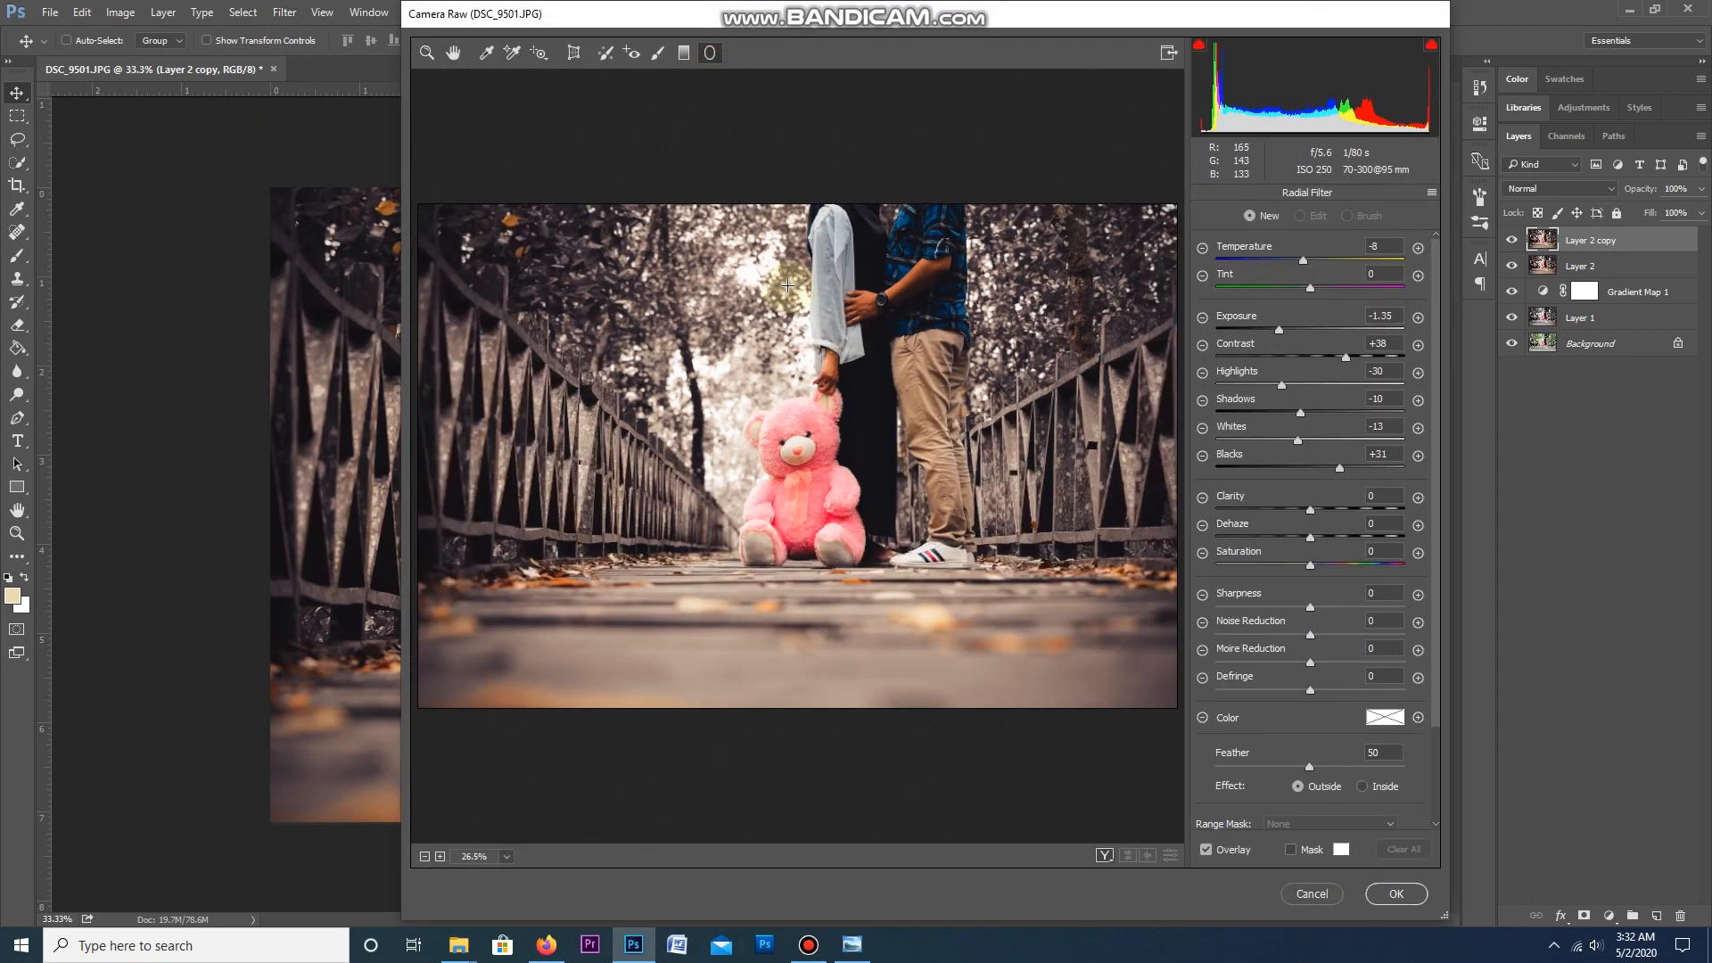
left_click_drag(772, 249, 1064, 535)
left_click_drag(879, 432, 927, 436)
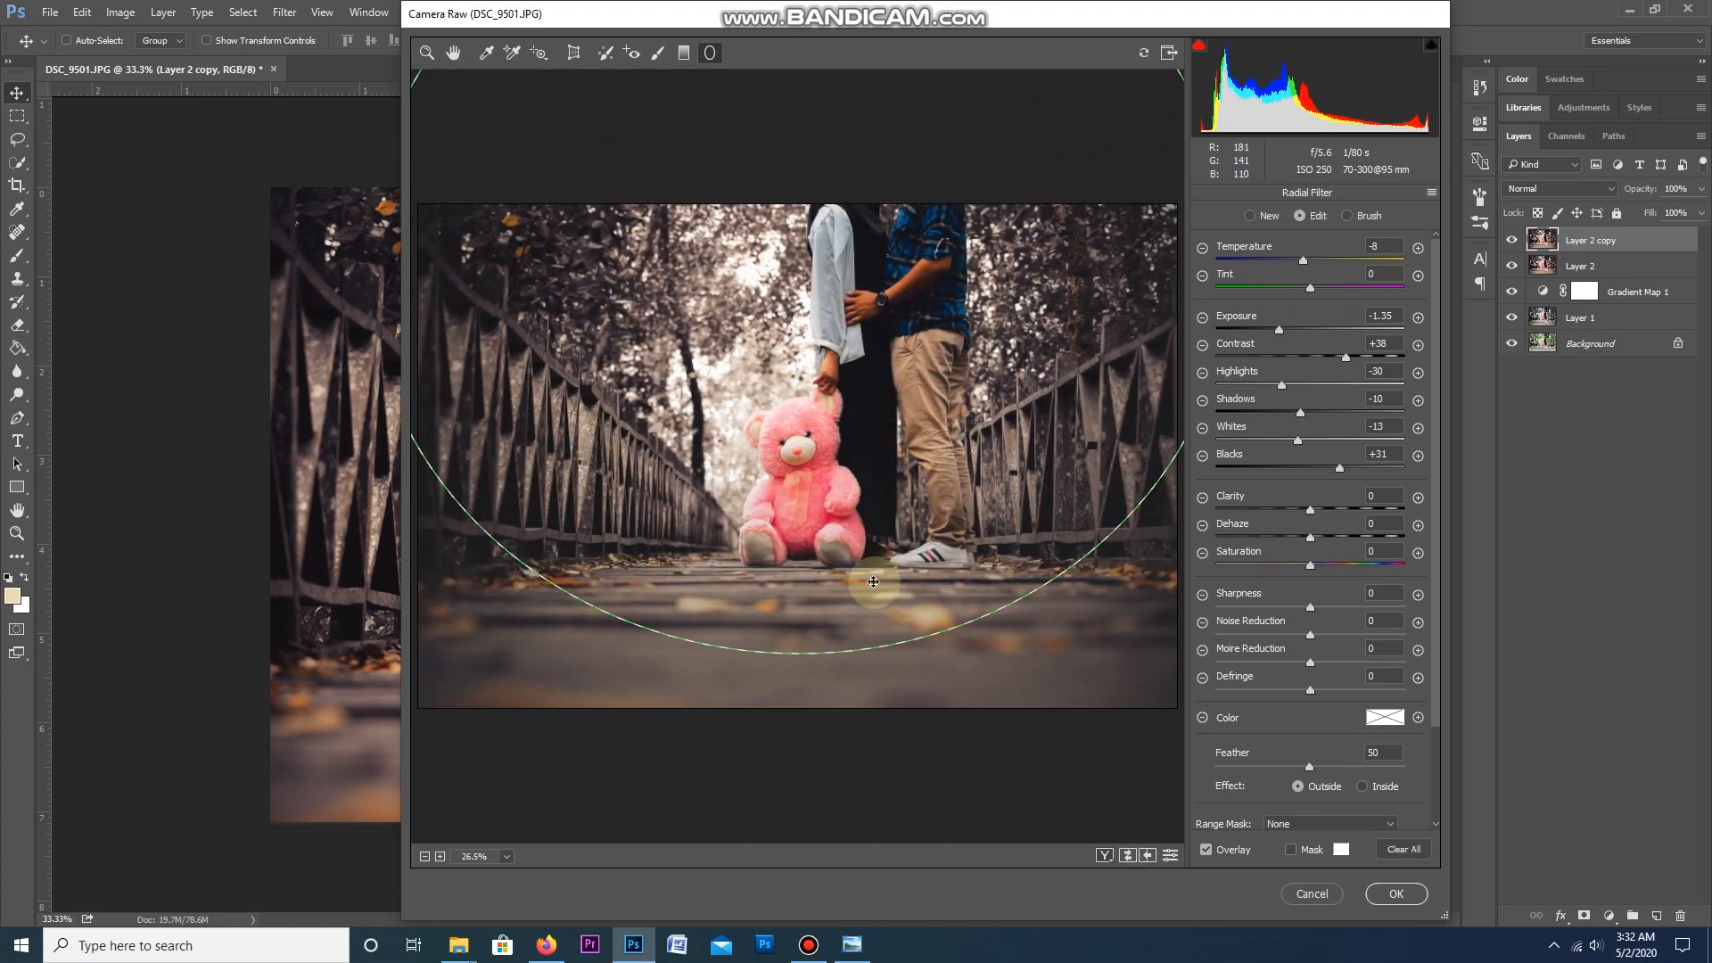
left_click_drag(1032, 516, 1015, 486)
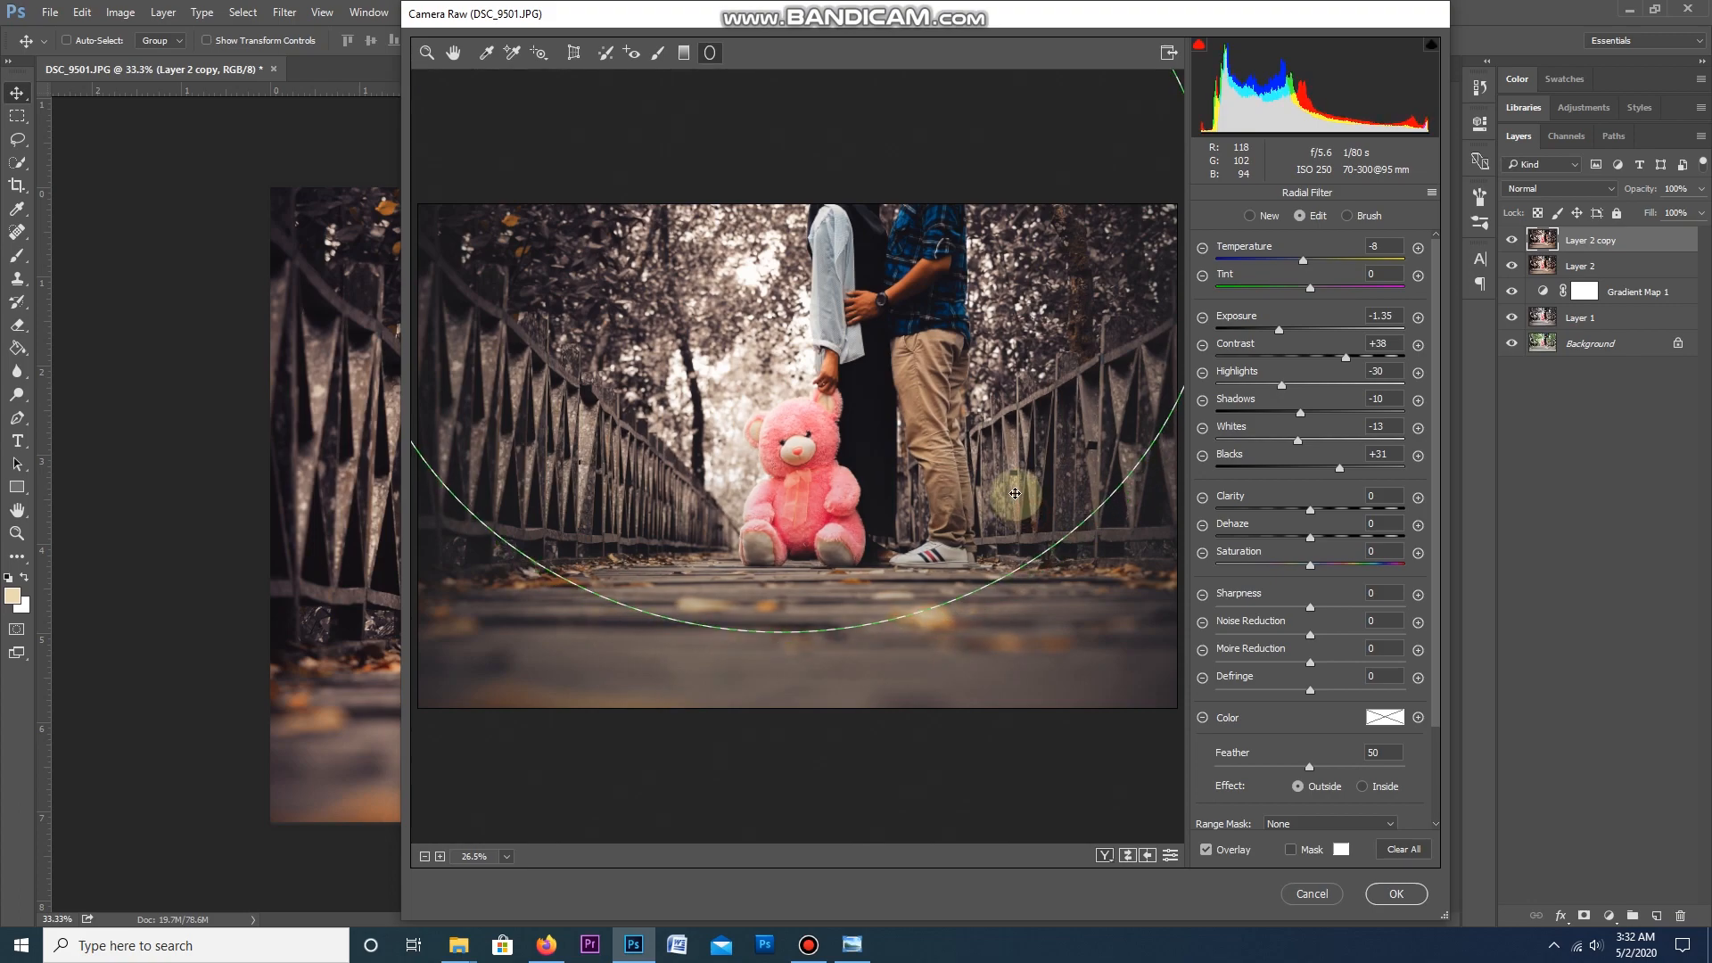
mouse_move(1284, 333)
left_mouse_down()
mouse_move(1299, 325)
mouse_move(1276, 328)
left_mouse_up()
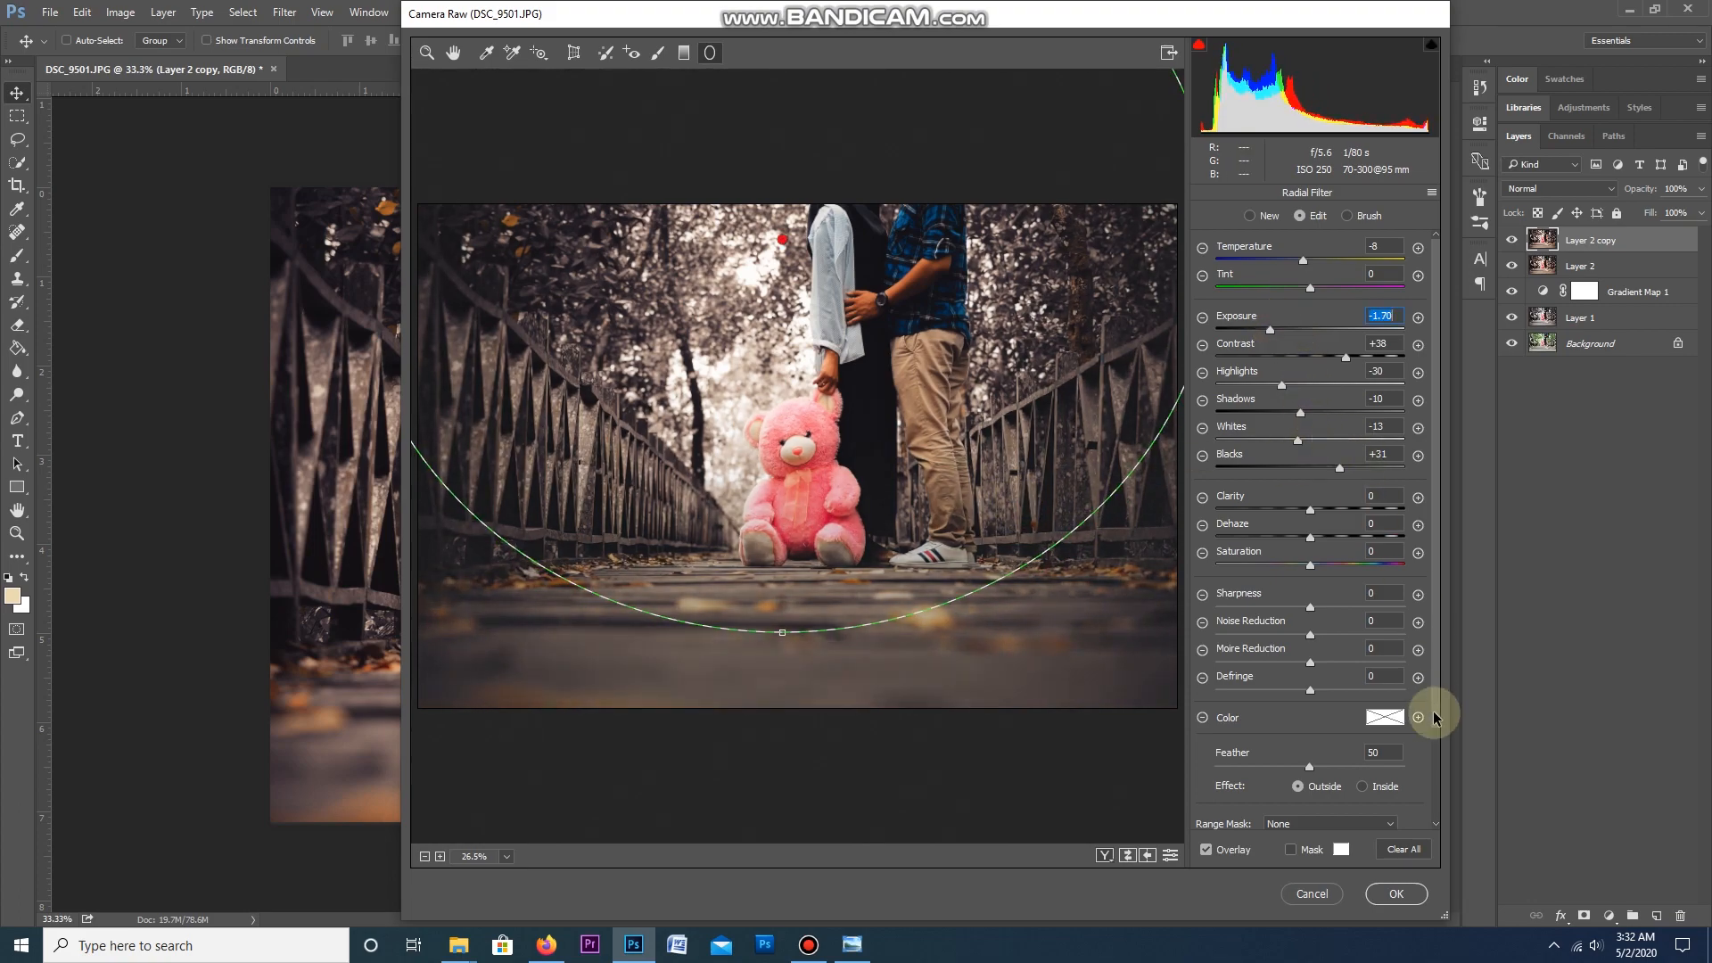
left_click(1396, 893)
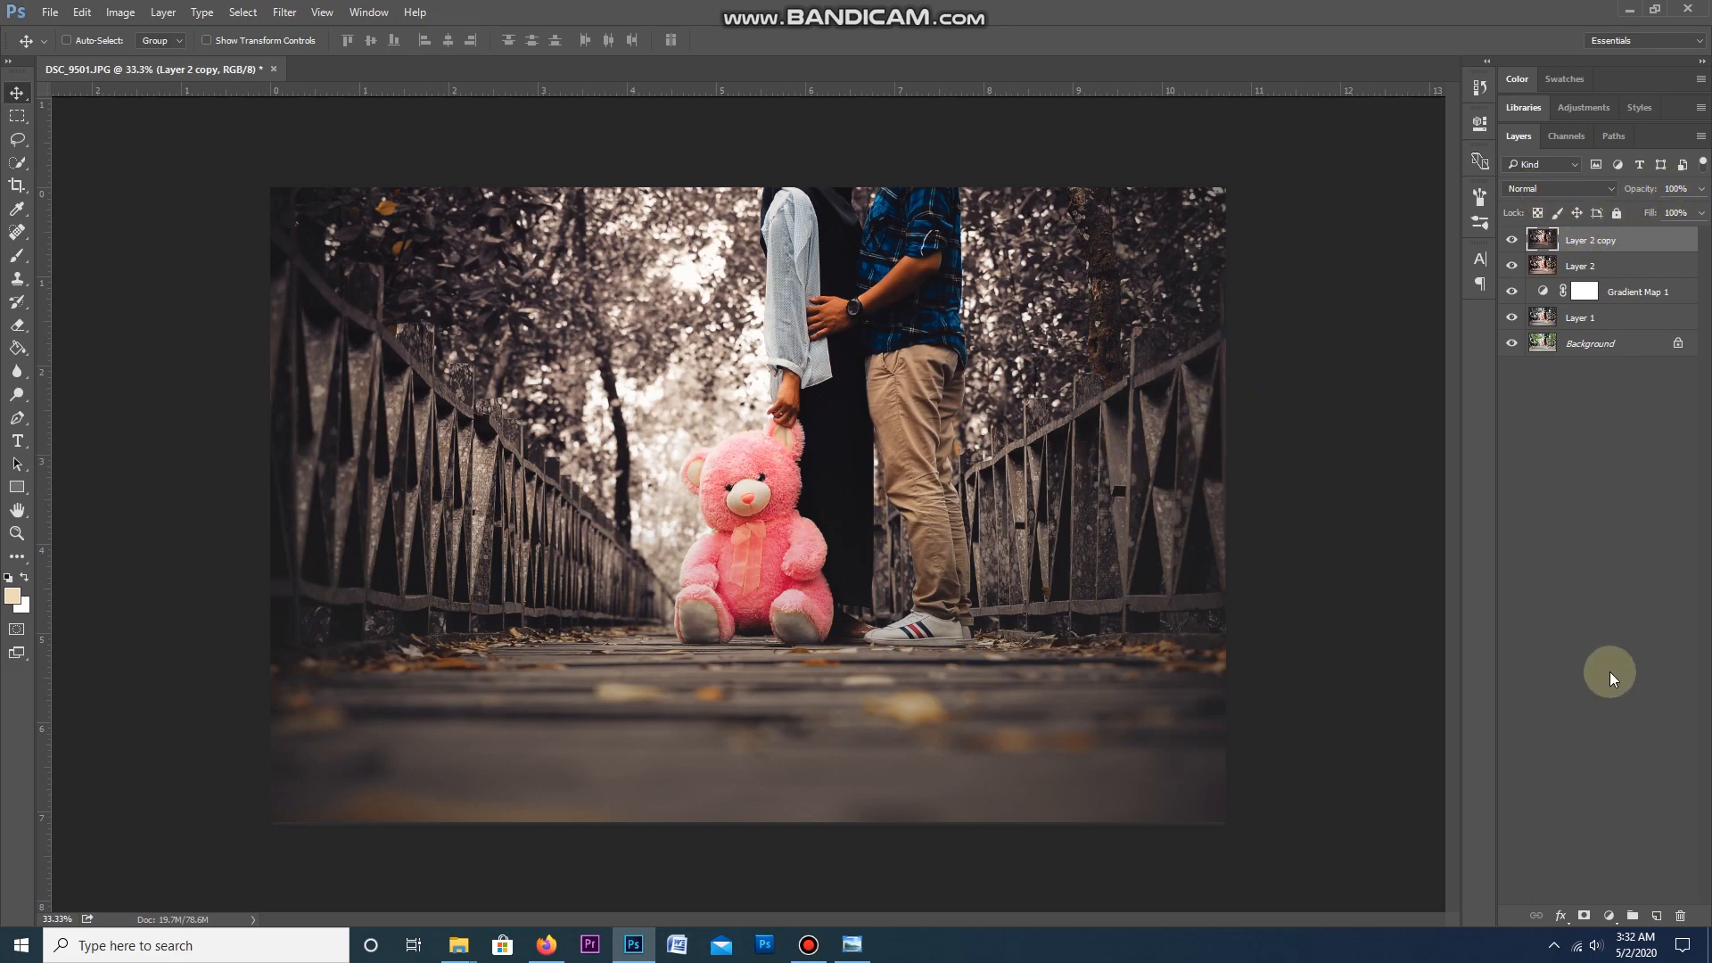
Step: Add a Levels adjustment layer above Layer 2 copy with the white input level at 243
left_click(1609, 916)
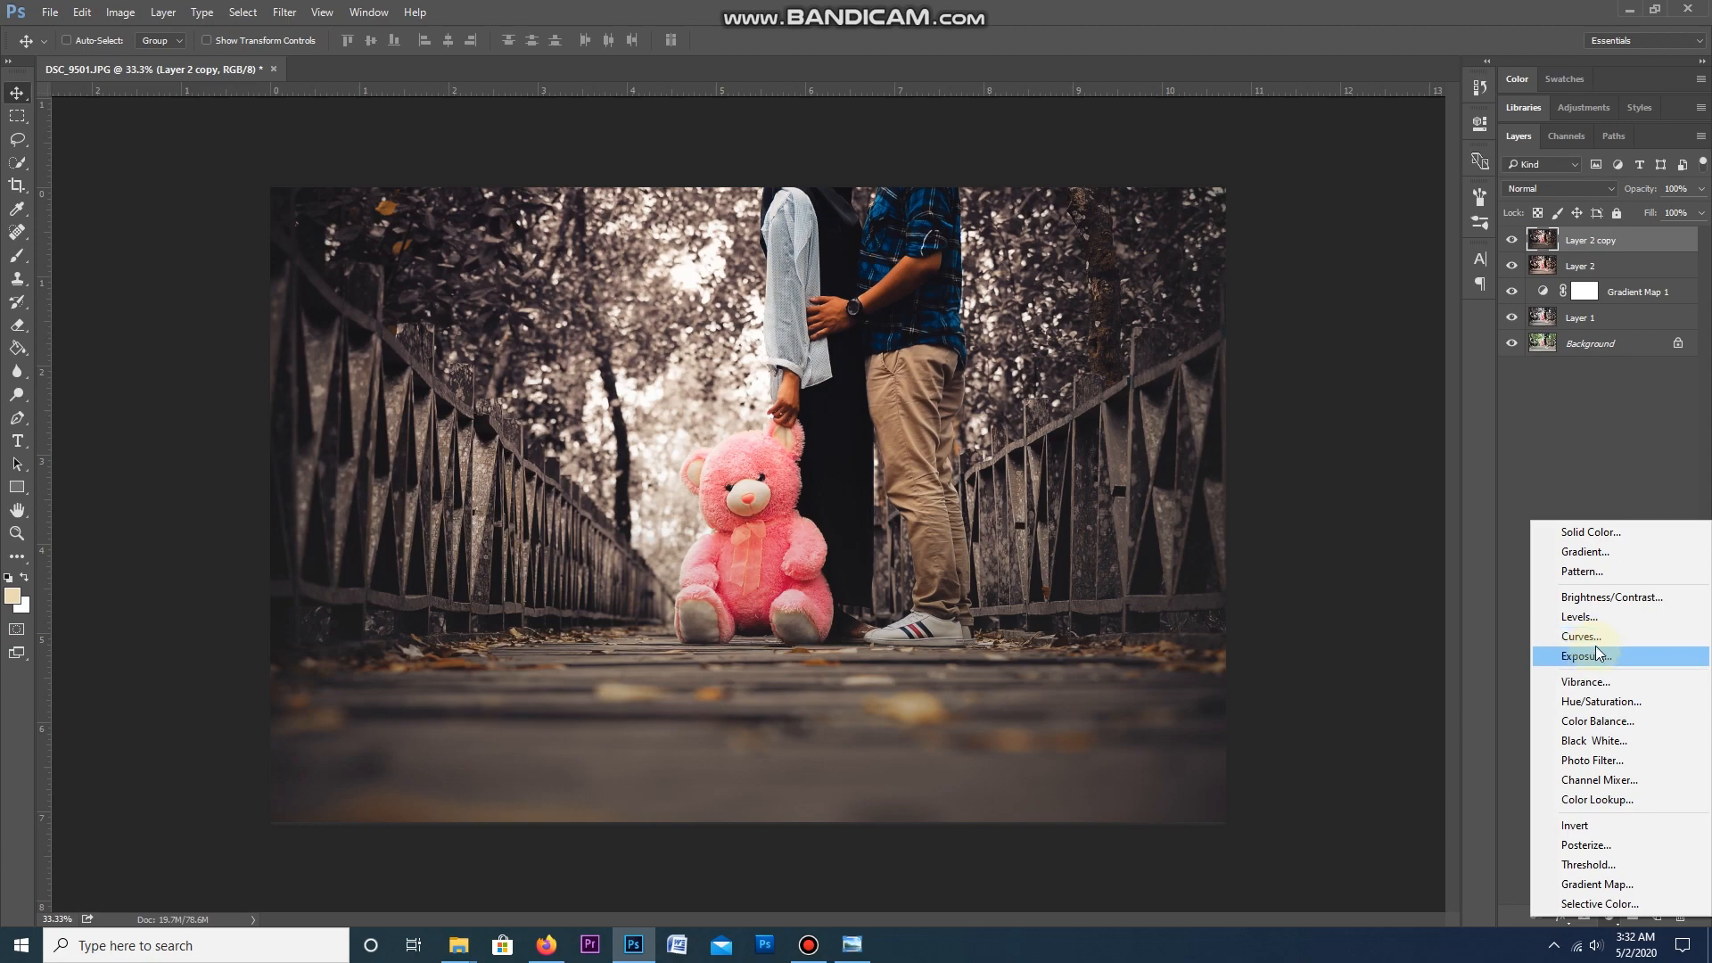
left_click(1595, 620)
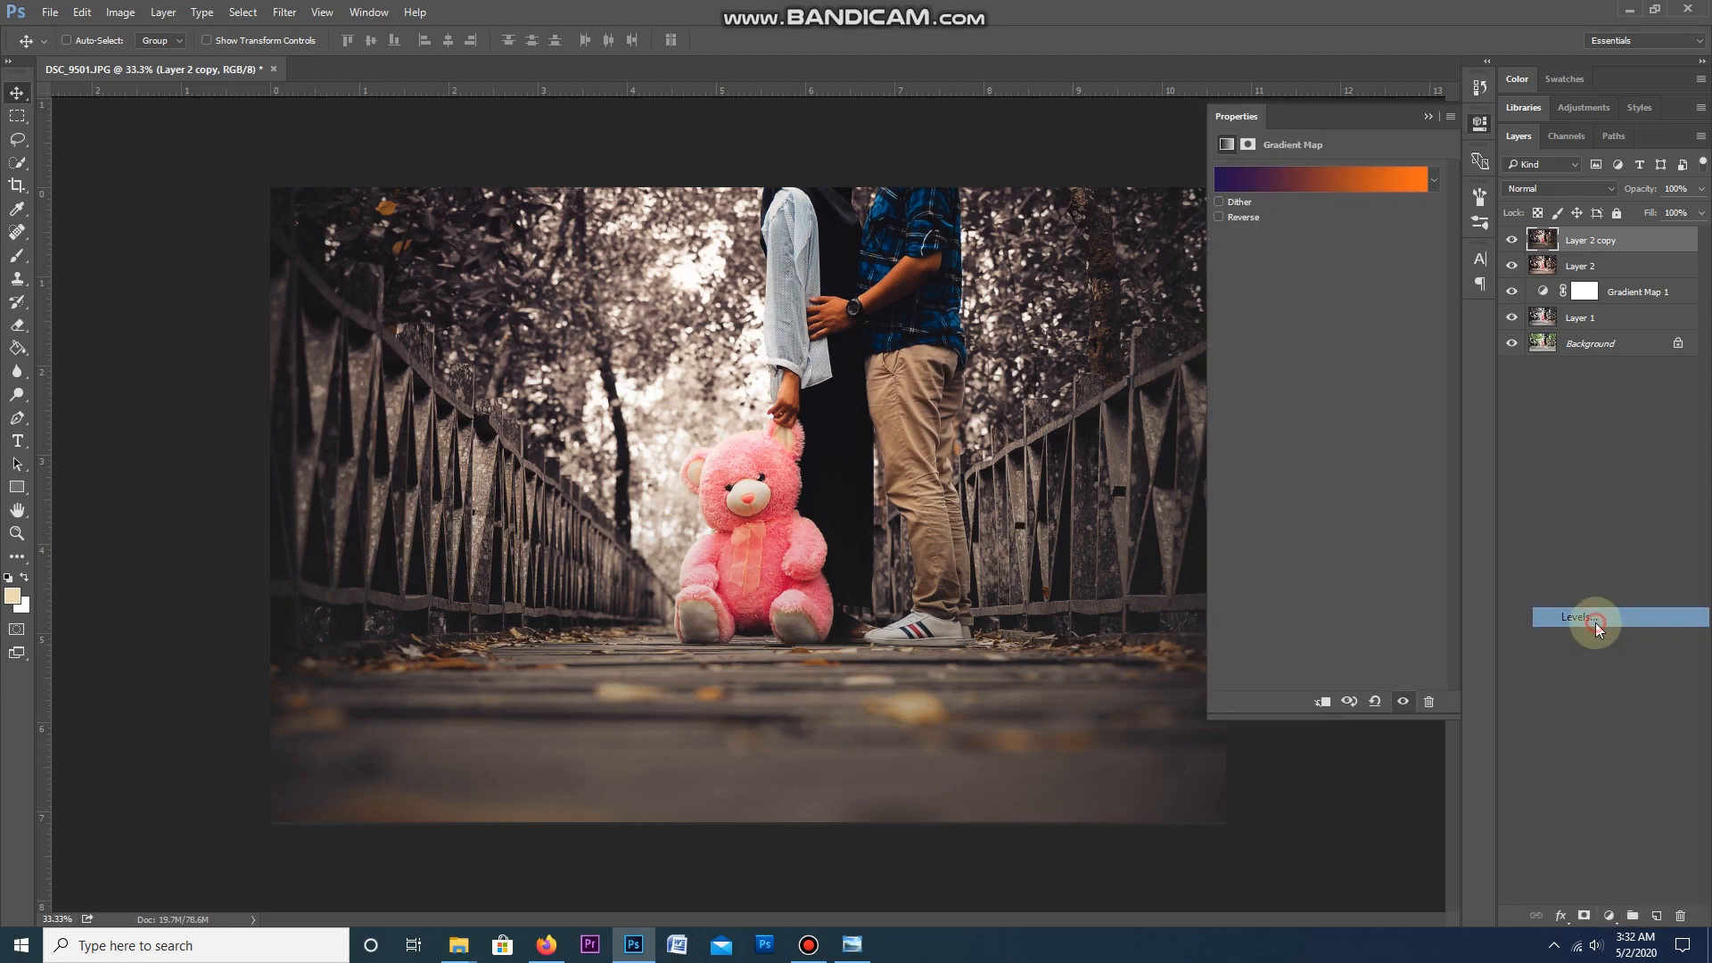
left_click_drag(1244, 308, 1427, 305)
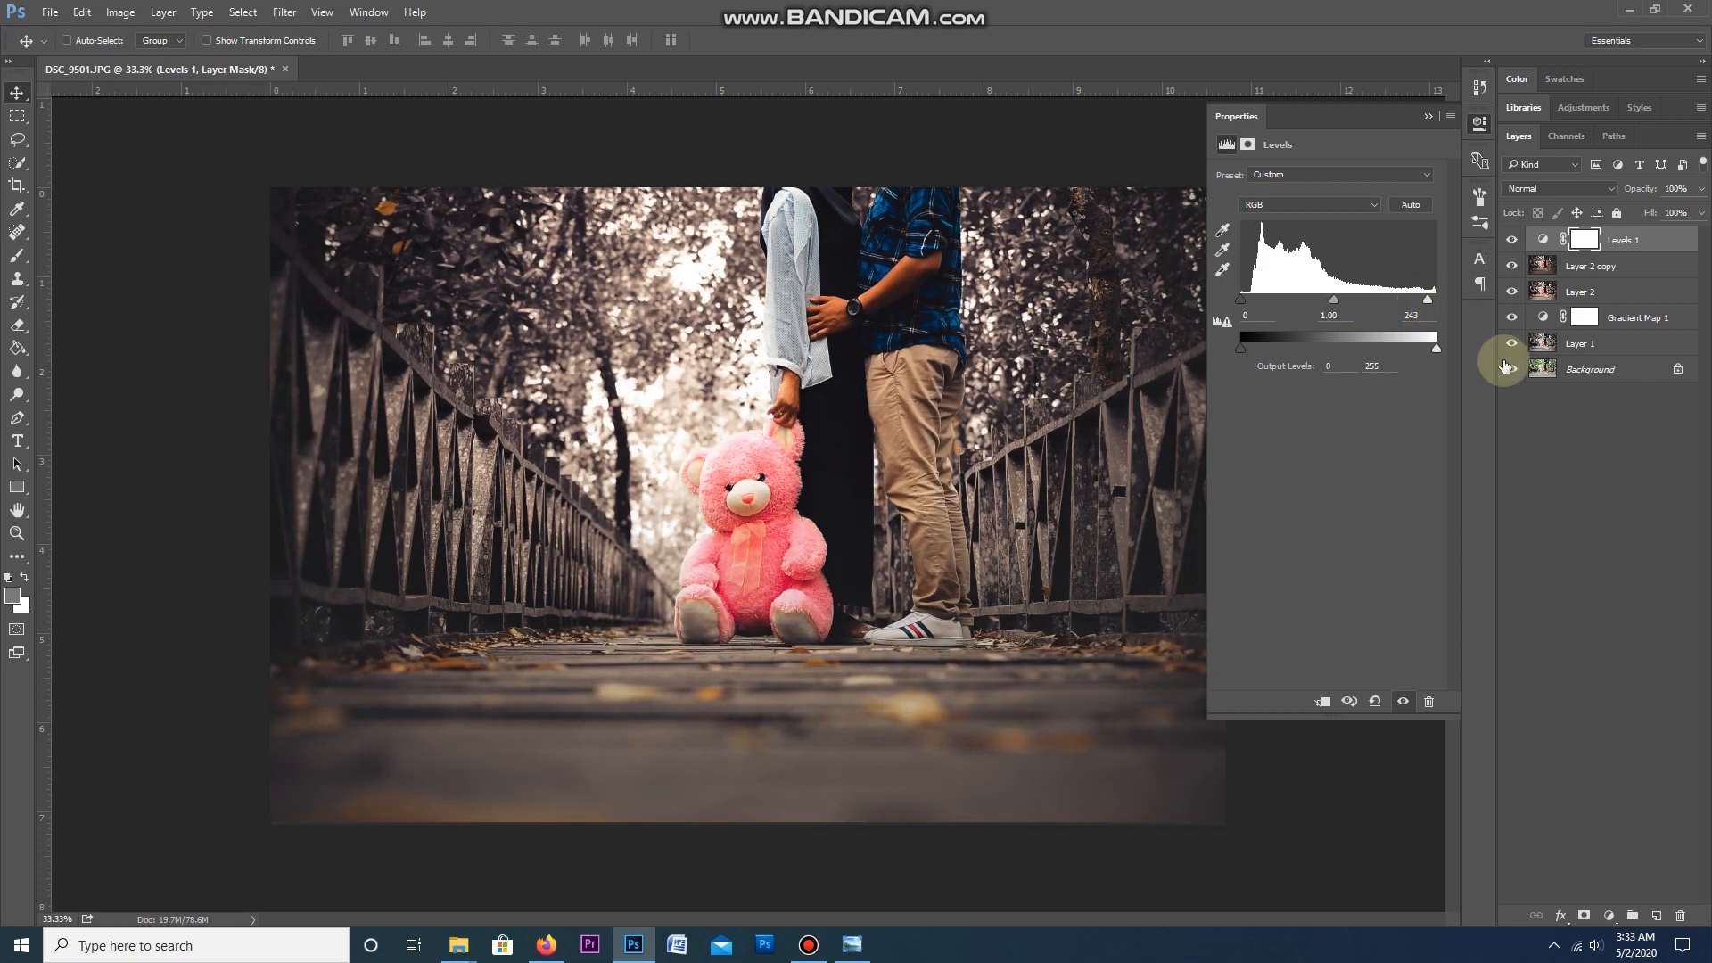
left_click(1560, 539)
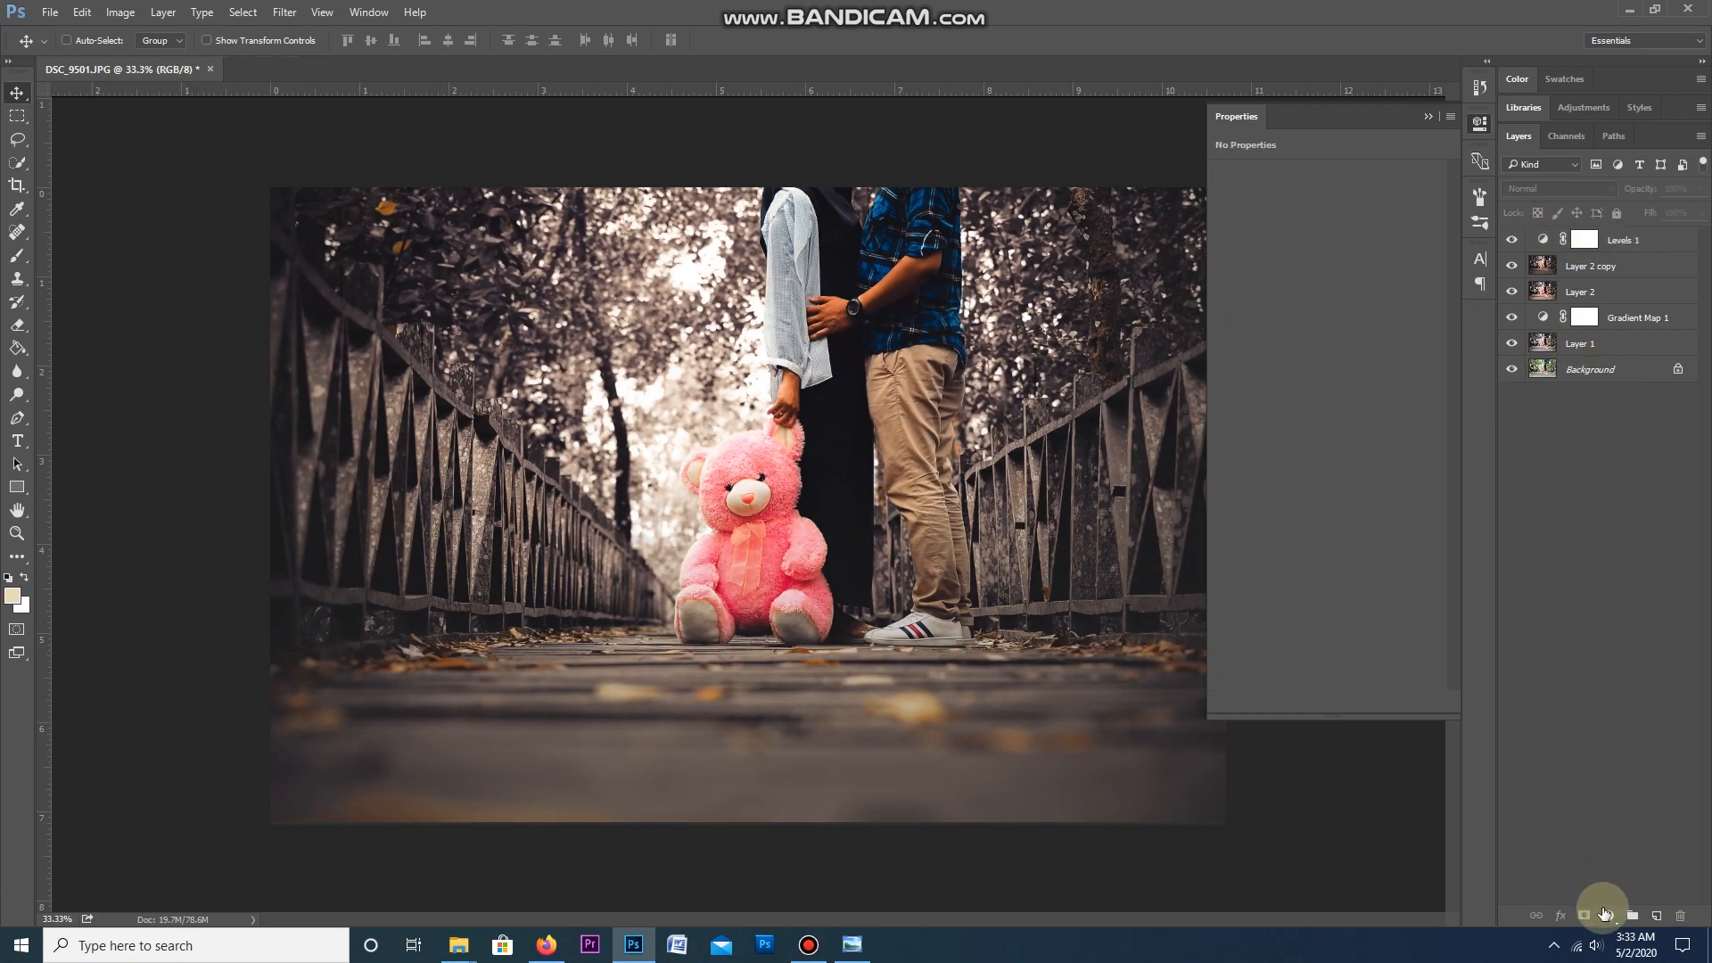
Step: Add a Color Lookup adjustment layer on top using the Kodak 5205 Fuji 3510 (by Adobe) 3D LUT
left_click(1604, 914)
left_click(1600, 796)
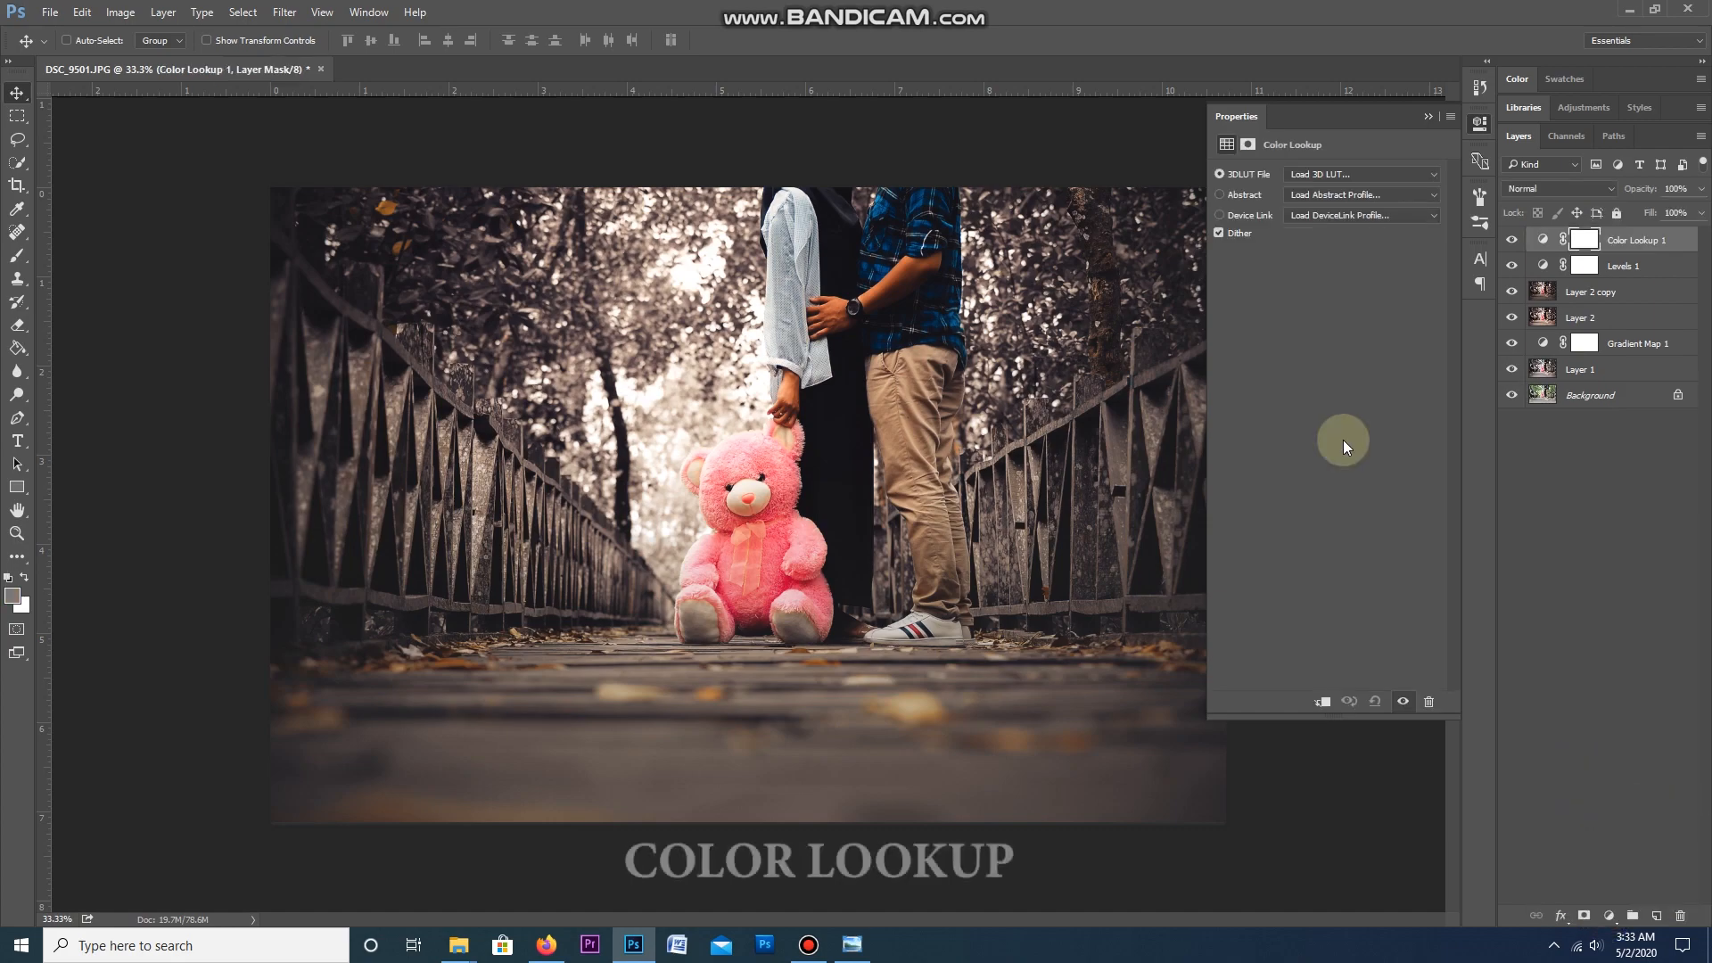
left_click(1360, 173)
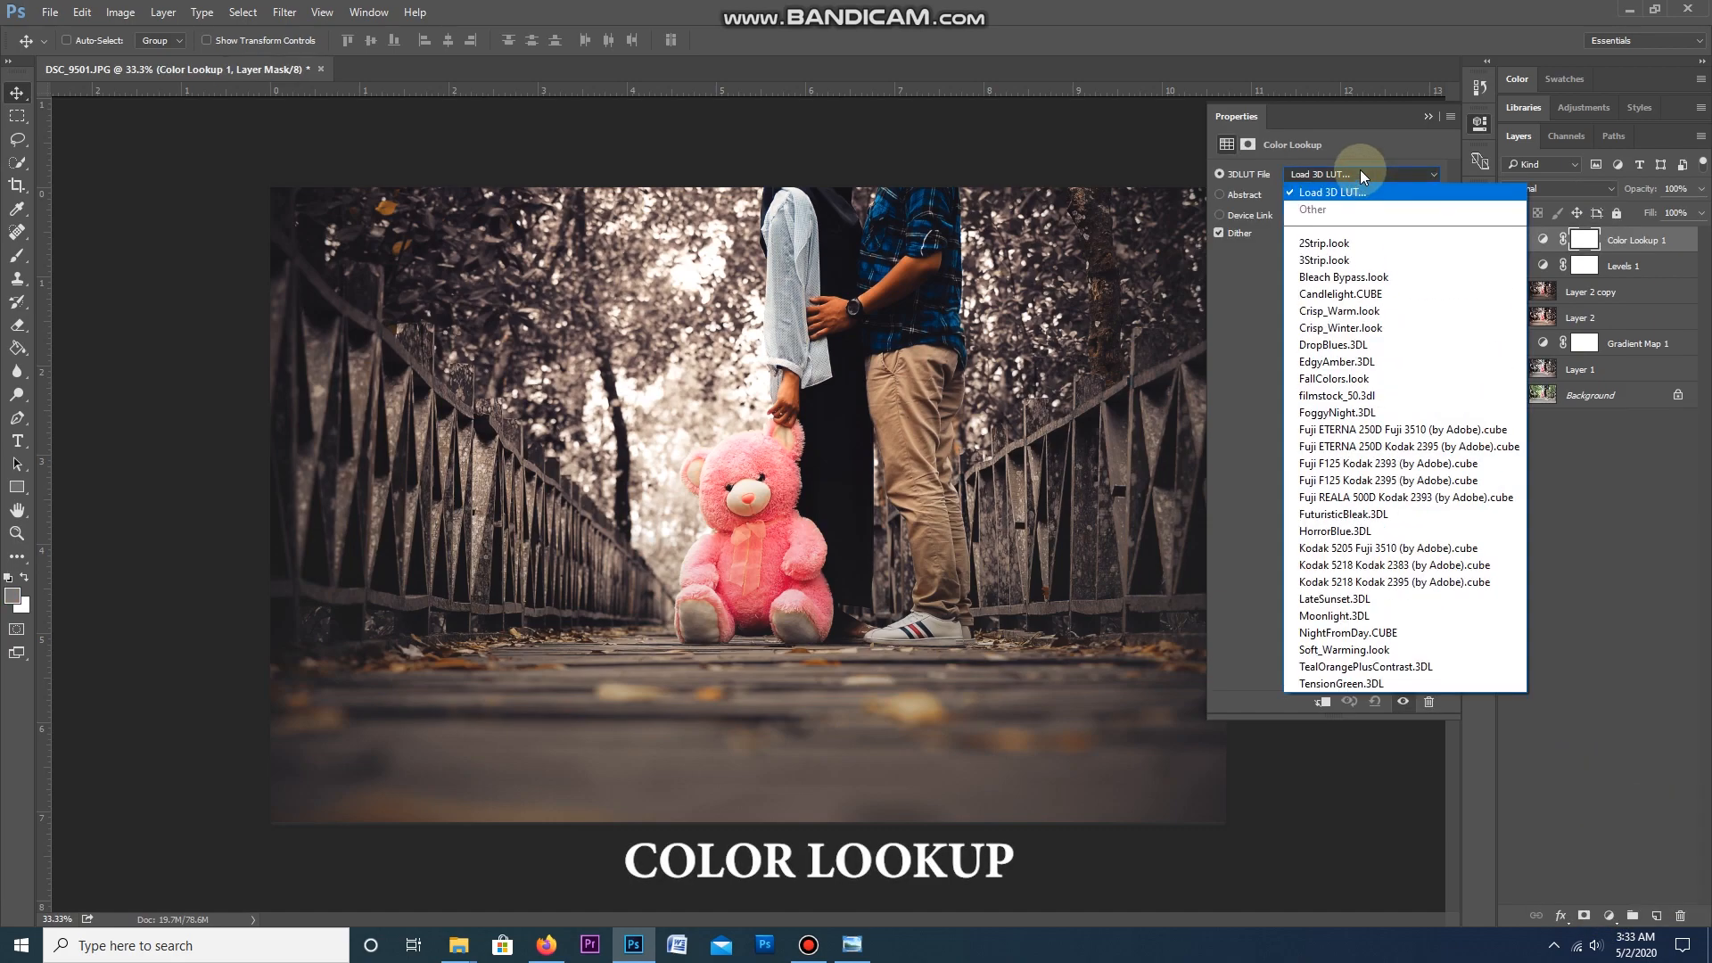
left_click(1351, 549)
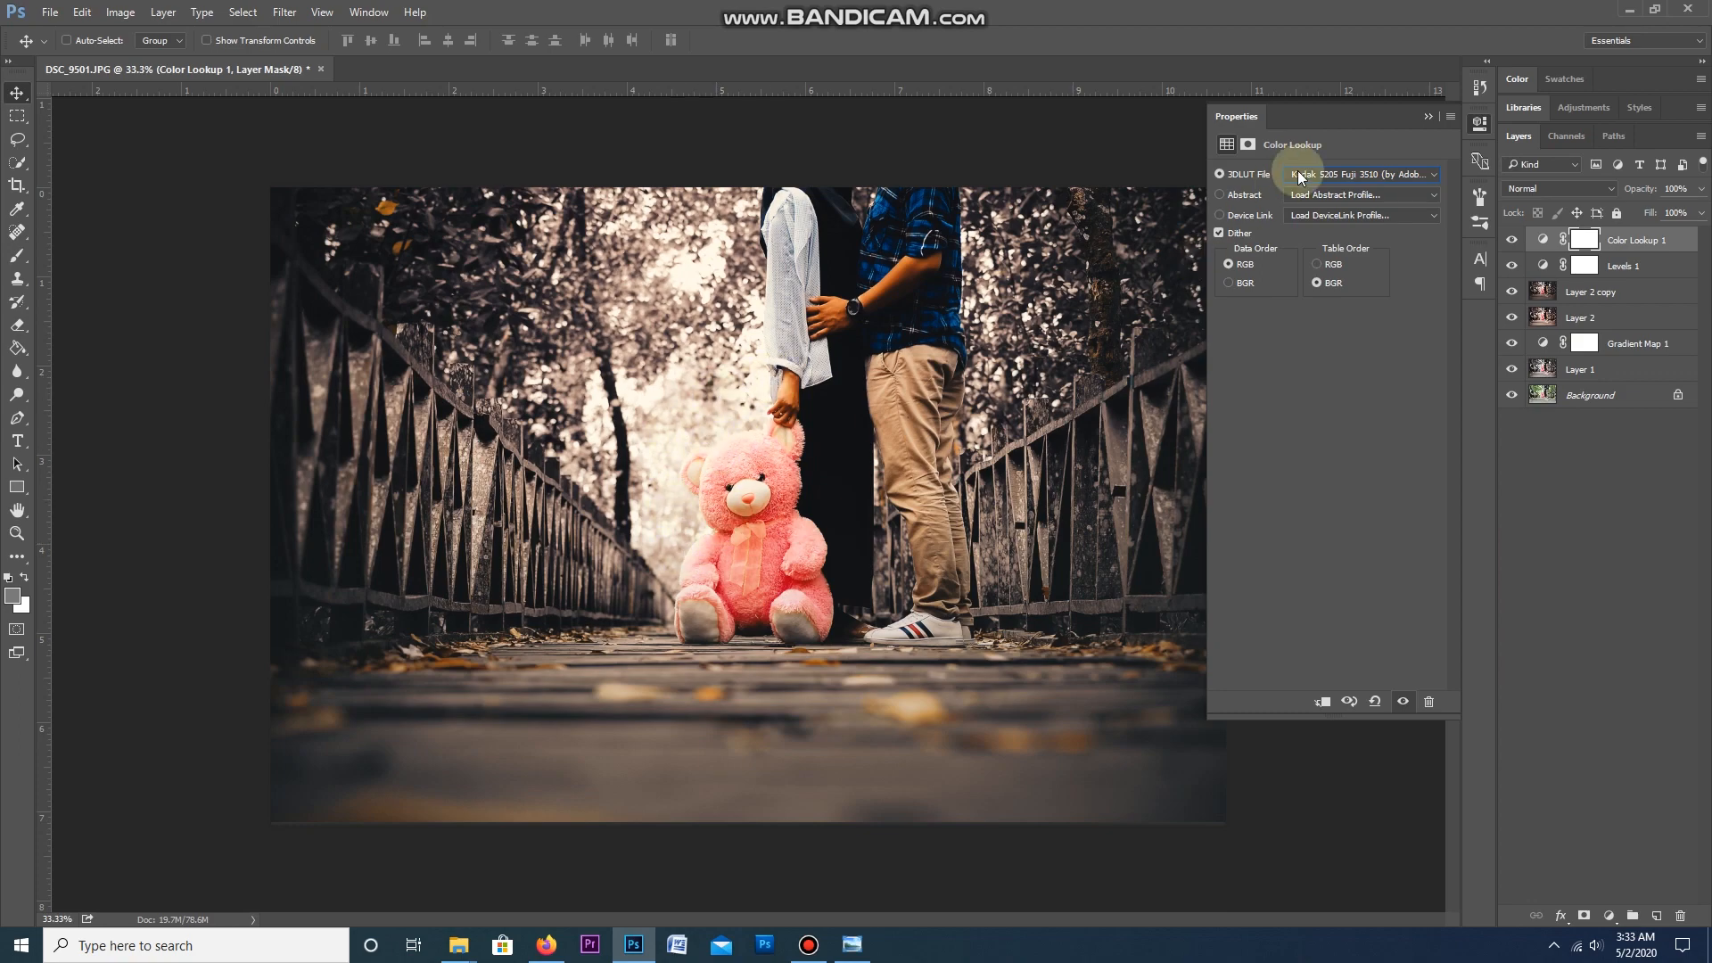
left_click(1427, 115)
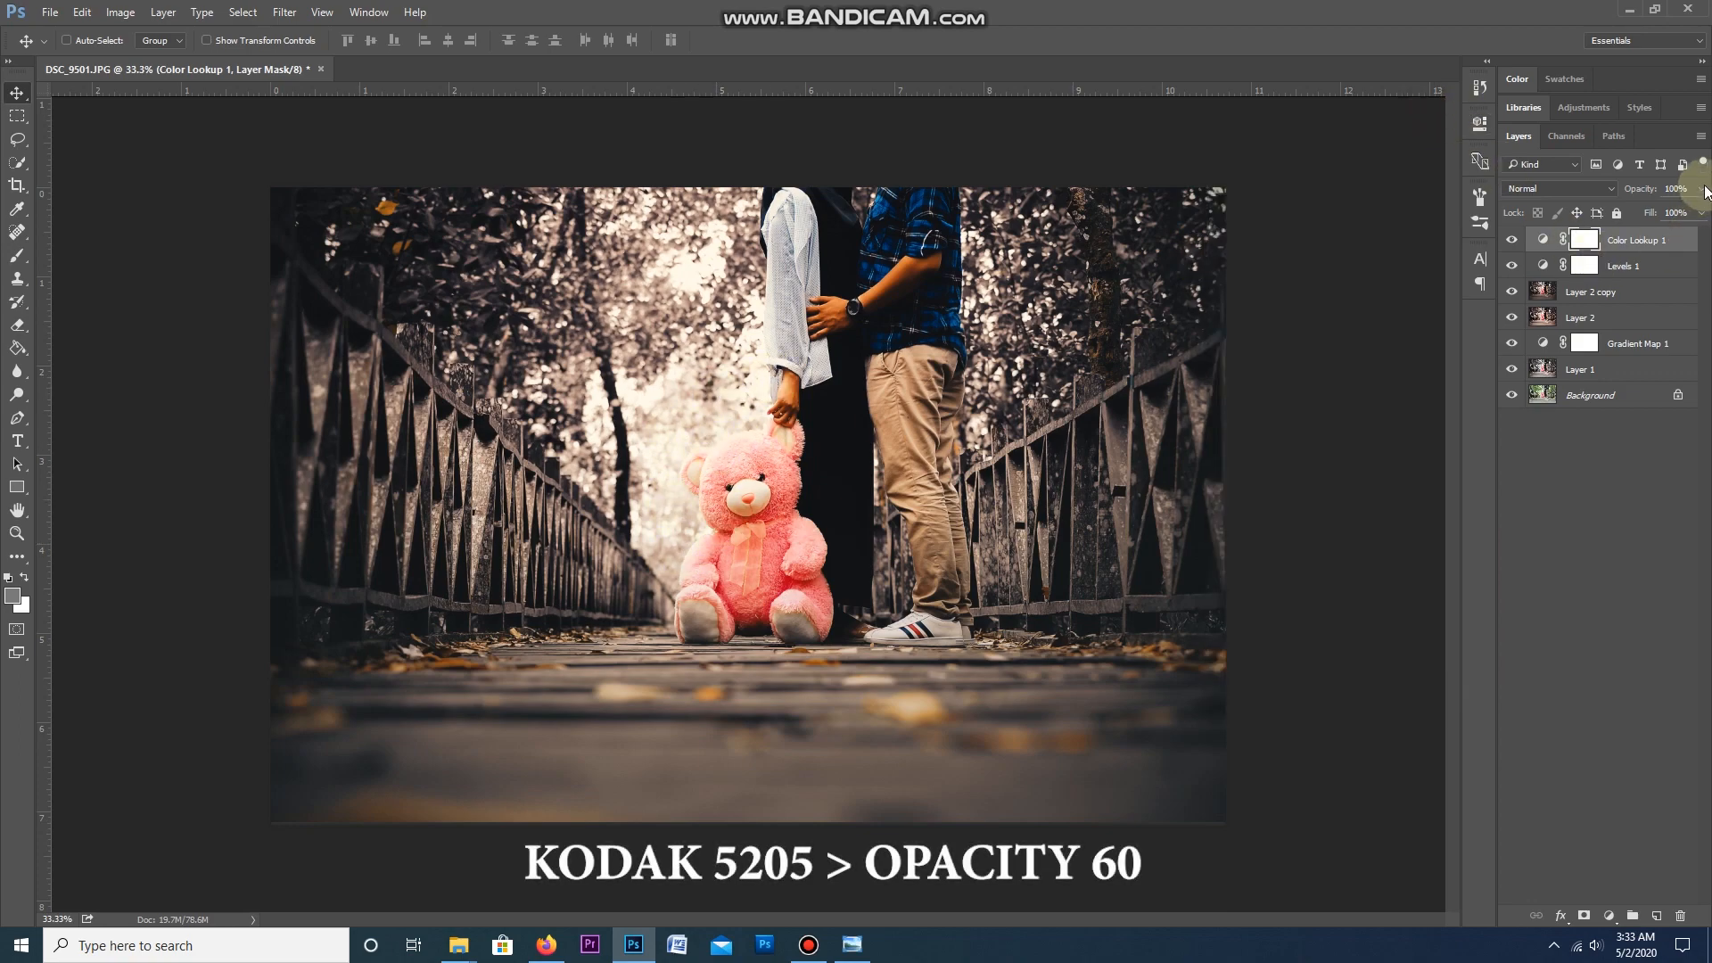
Step: Set the Color Lookup layer's opacity to 60% and toggle its visibility off and on to compare
left_click(1702, 190)
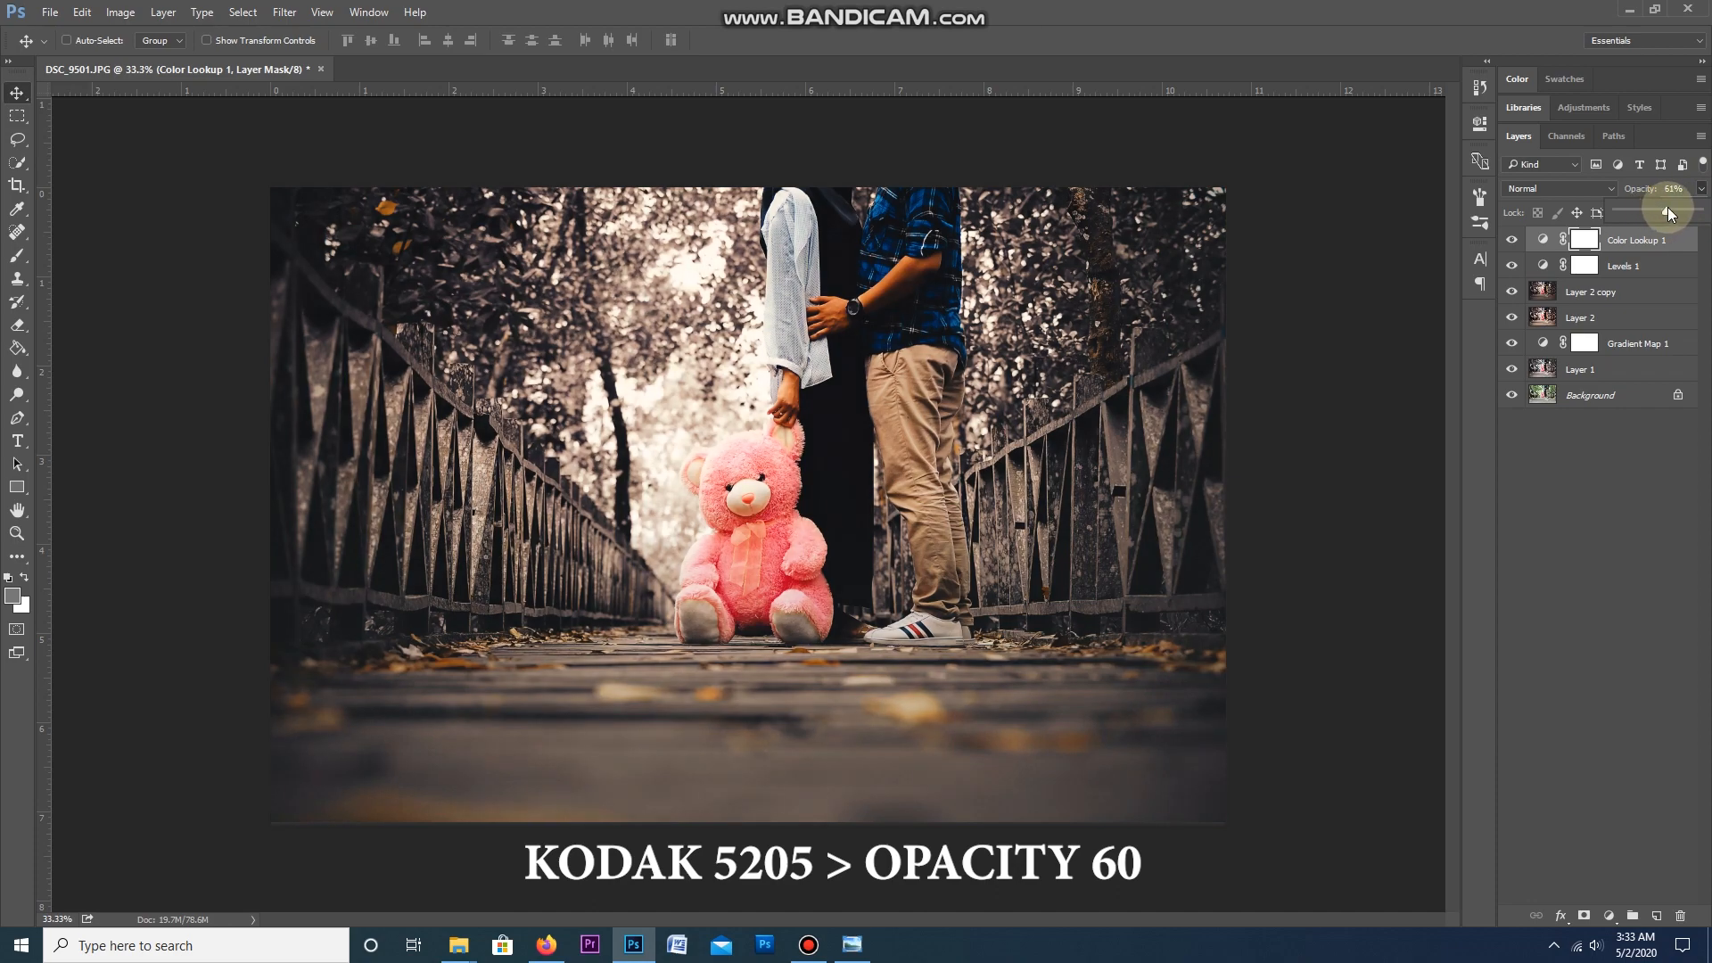
left_click(1676, 189)
type("60")
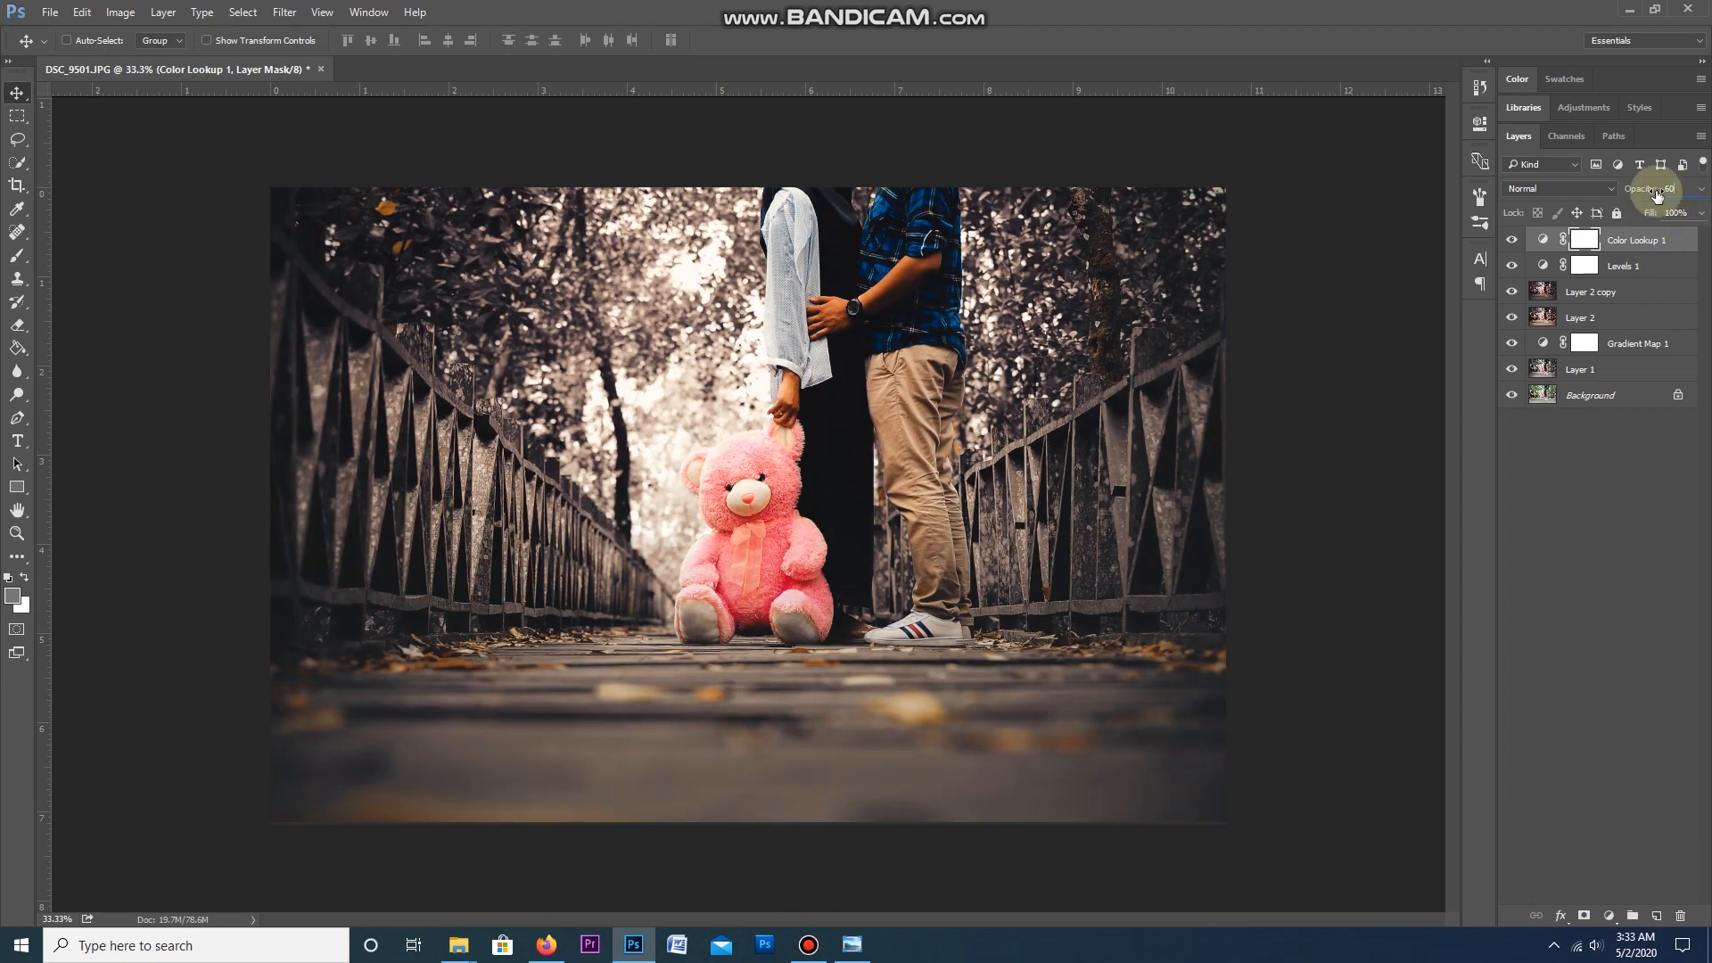
left_click(1512, 241)
left_click(1512, 241)
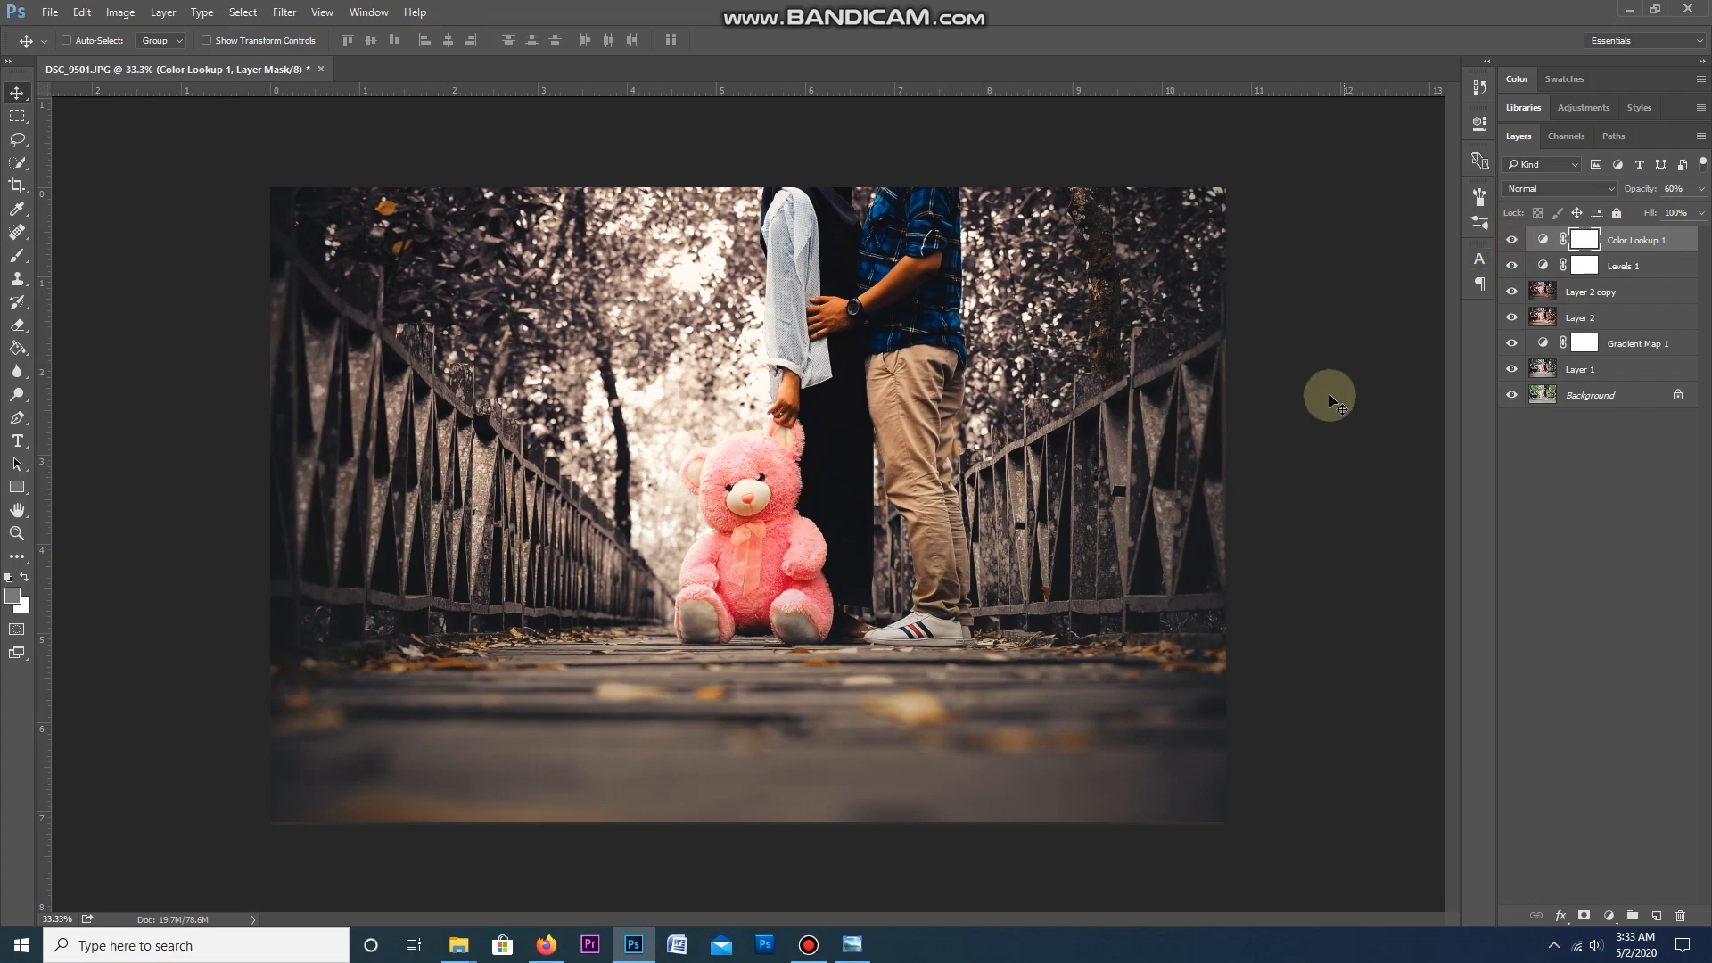
Step: Stamp the visible result into a new layer above the Color Lookup layer and duplicate it
scroll(1209, 428, "down", 1)
key("ctrl+alt+shift+e")
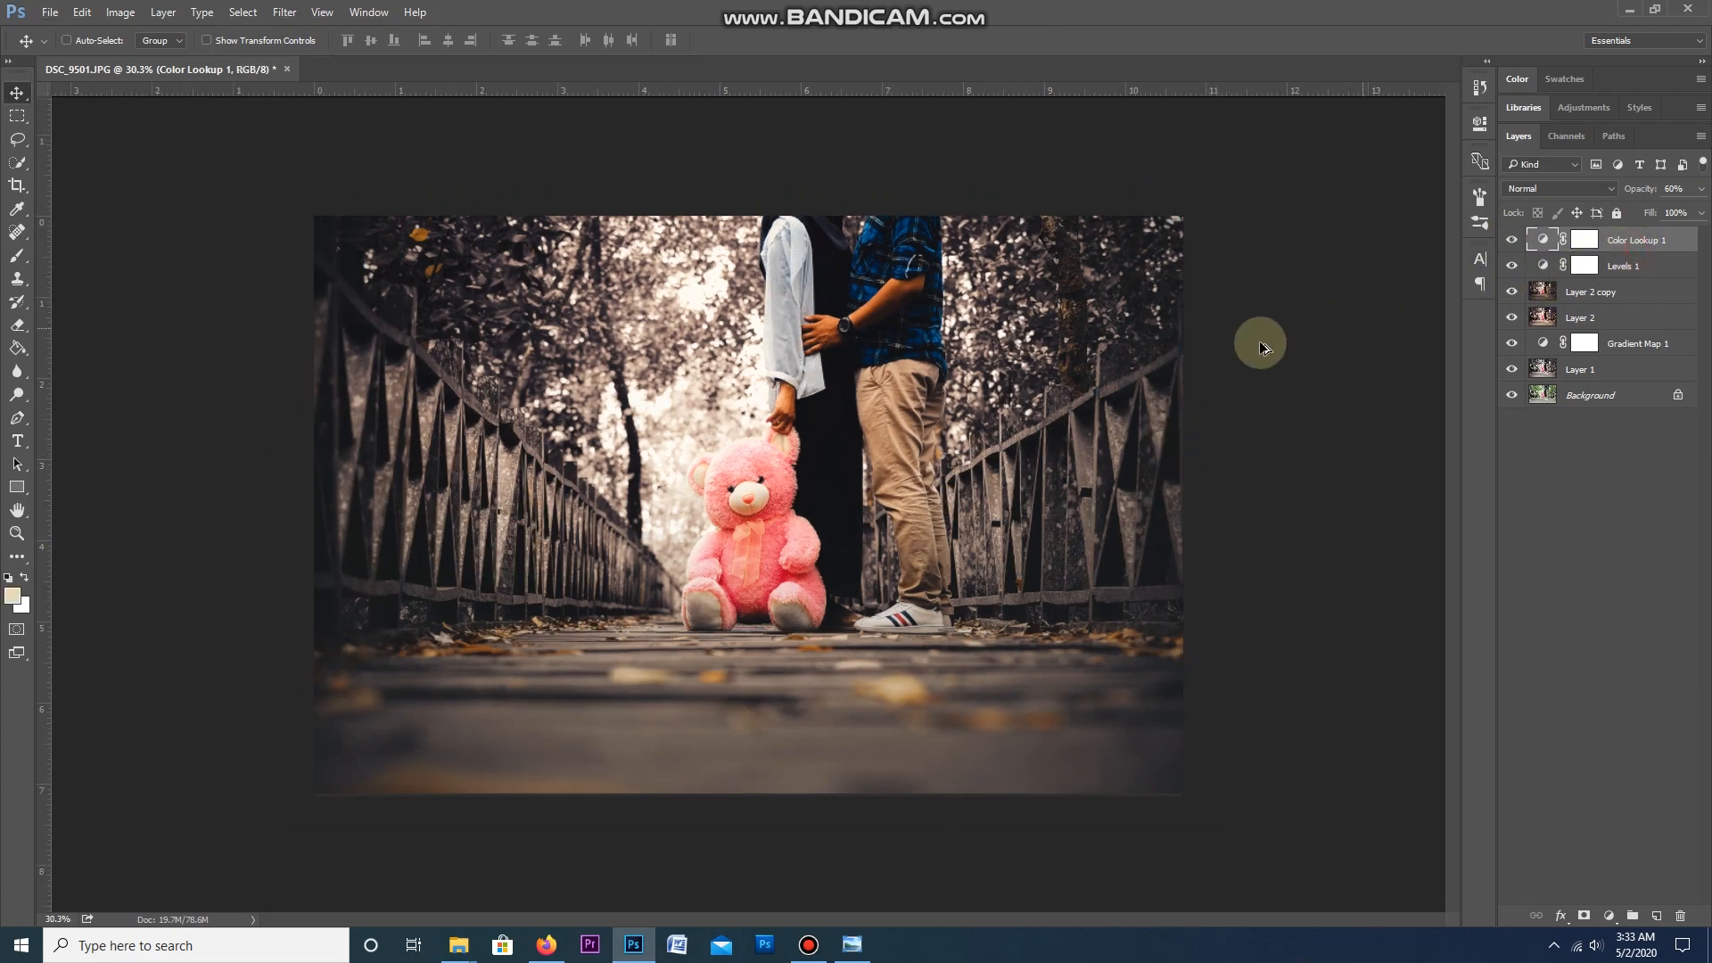
key("ctrl+j")
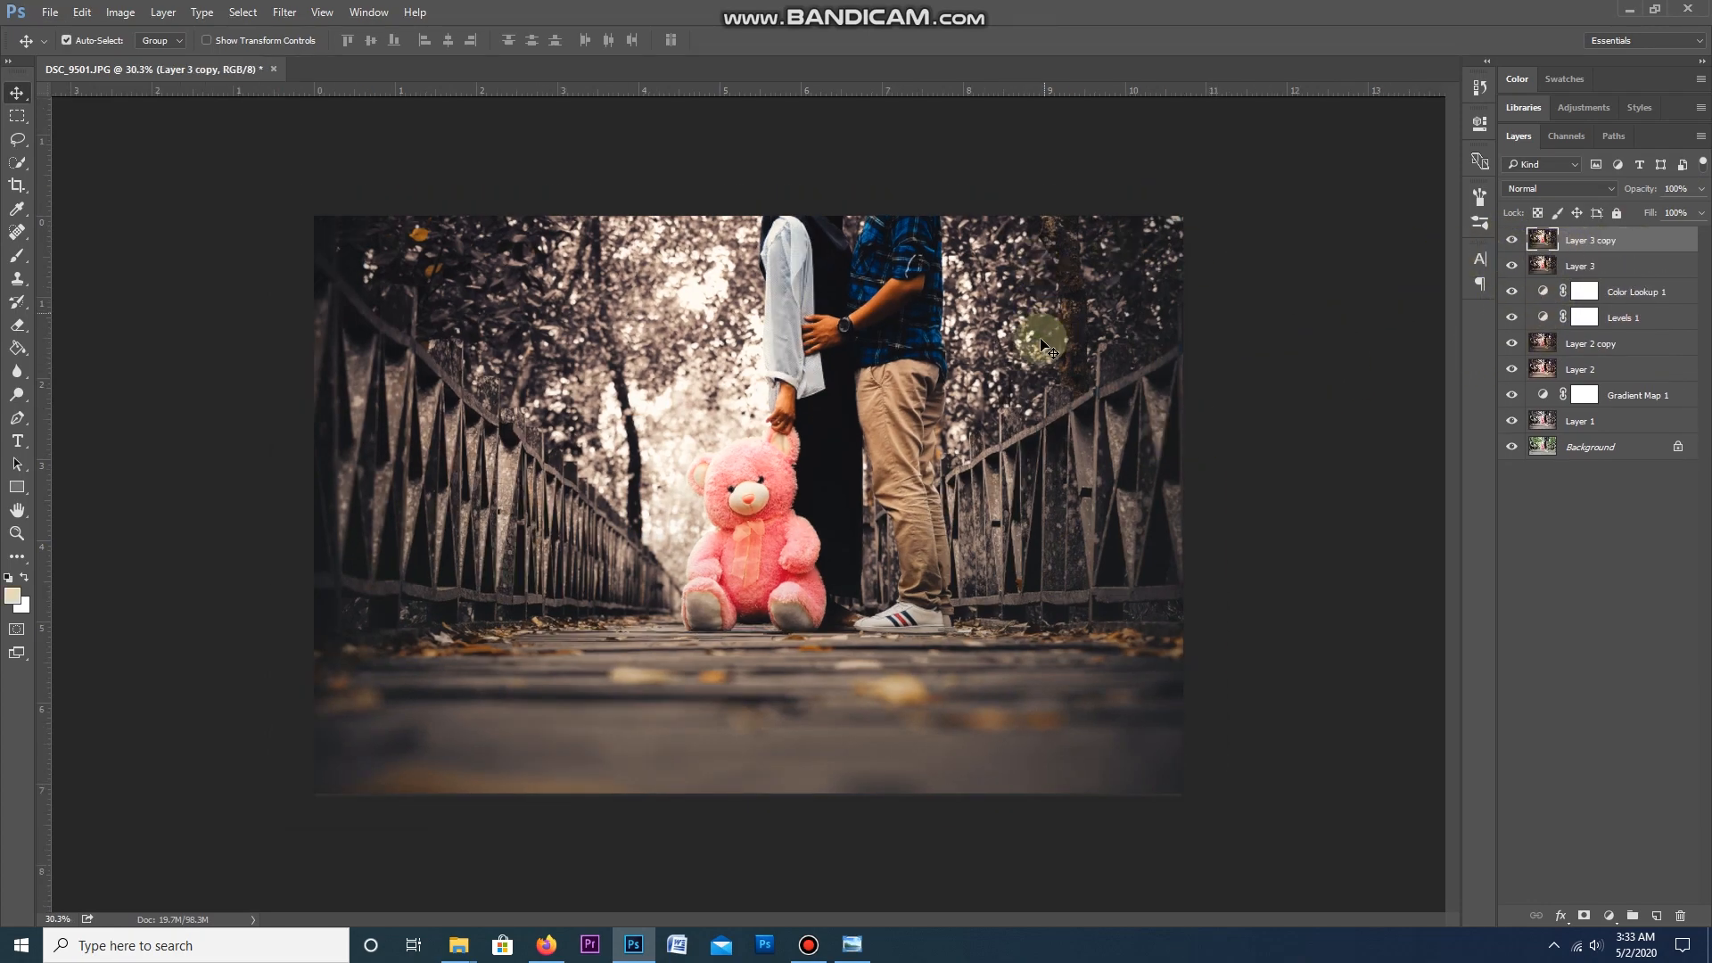
Step: Brighten Layer 3 copy with Levels, setting the black input to 5, raising the midtones above 1.69 and slightly lowering the white input
key("ctrl+l")
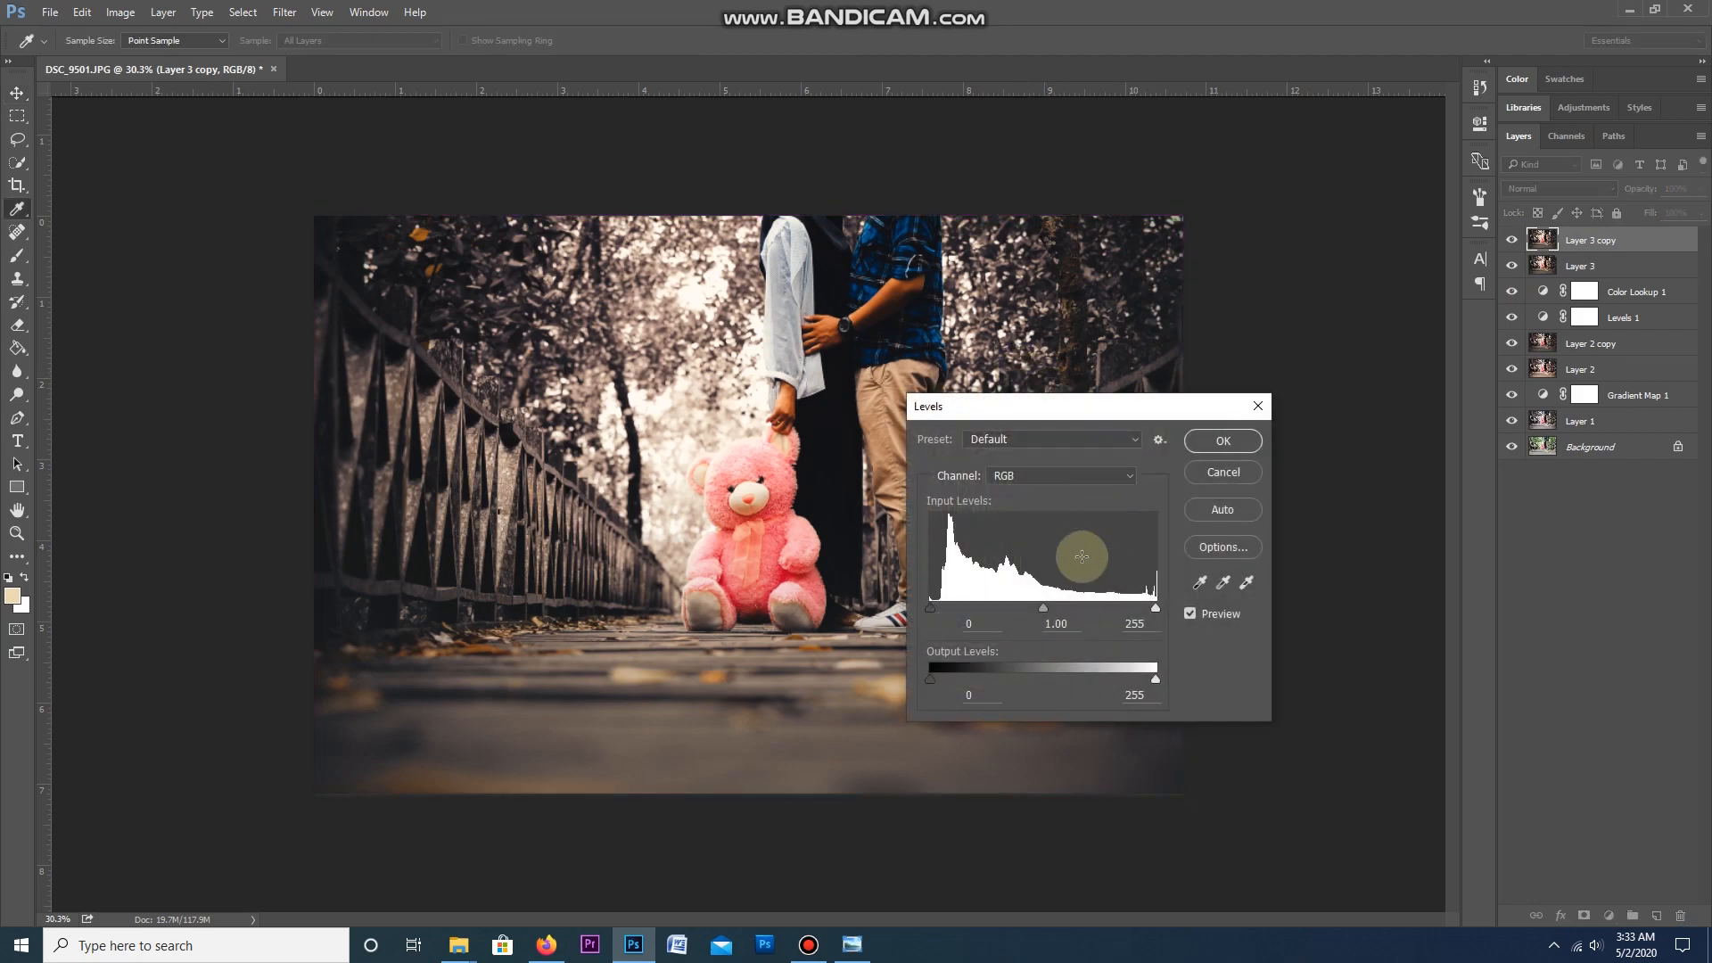
left_click_drag(1041, 609, 1000, 605)
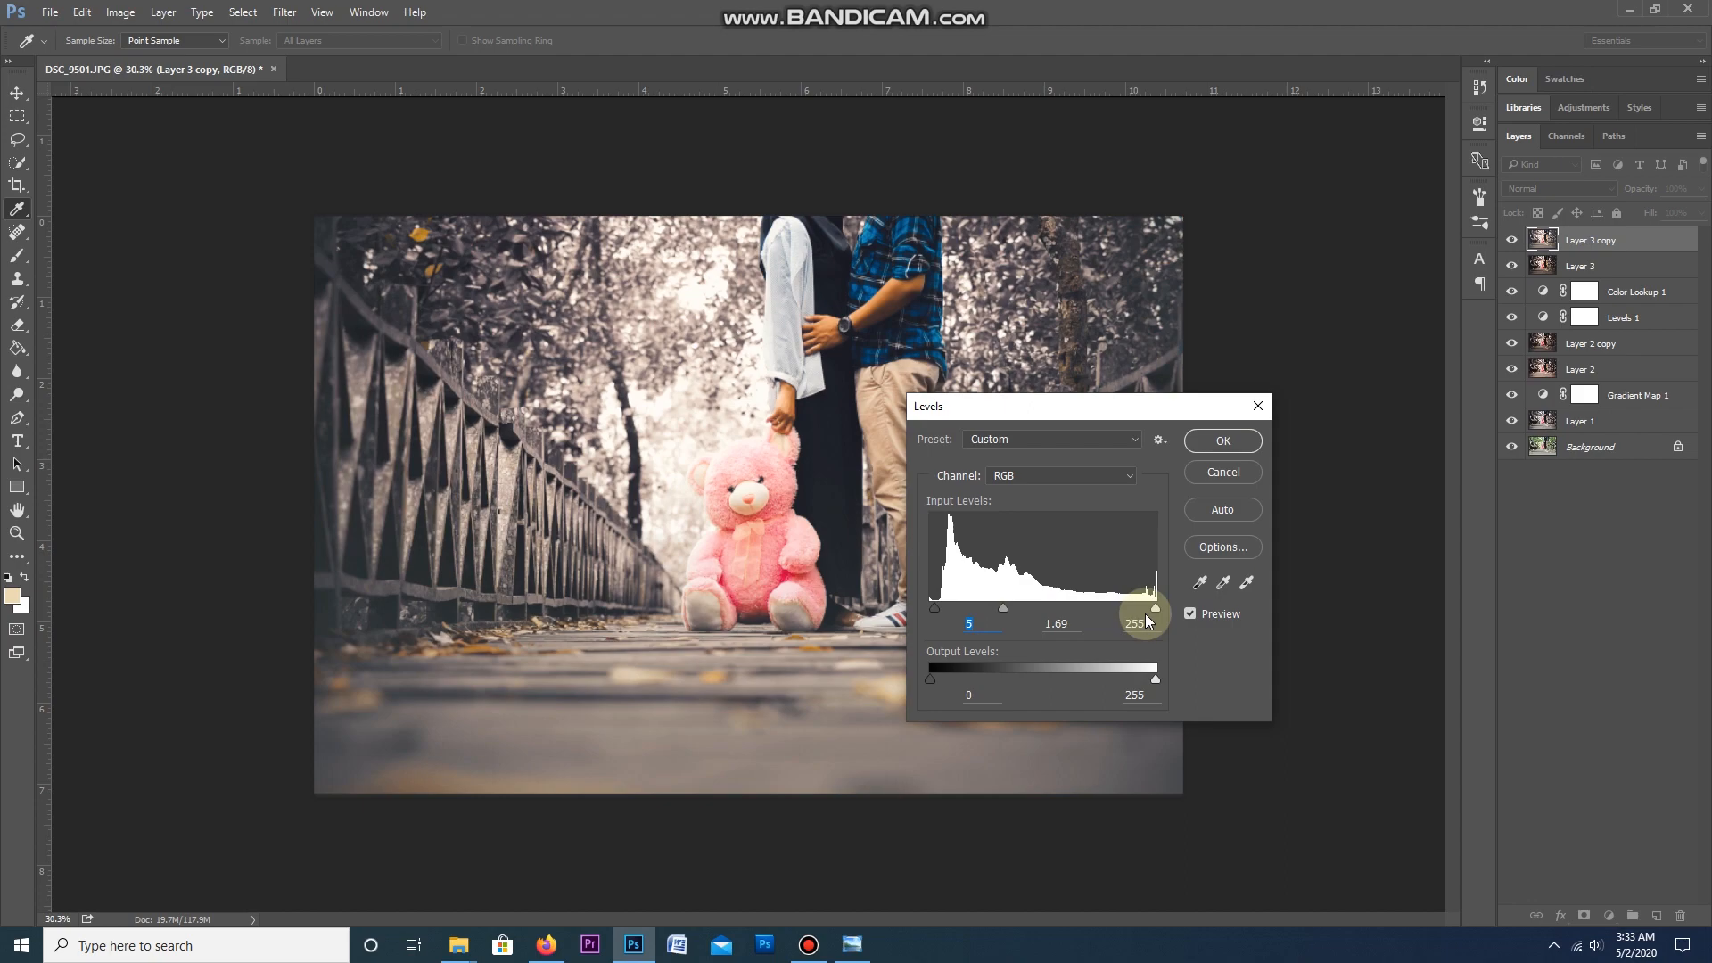
left_click_drag(1146, 609, 1138, 609)
left_click_drag(1000, 609, 991, 604)
left_click(1203, 450)
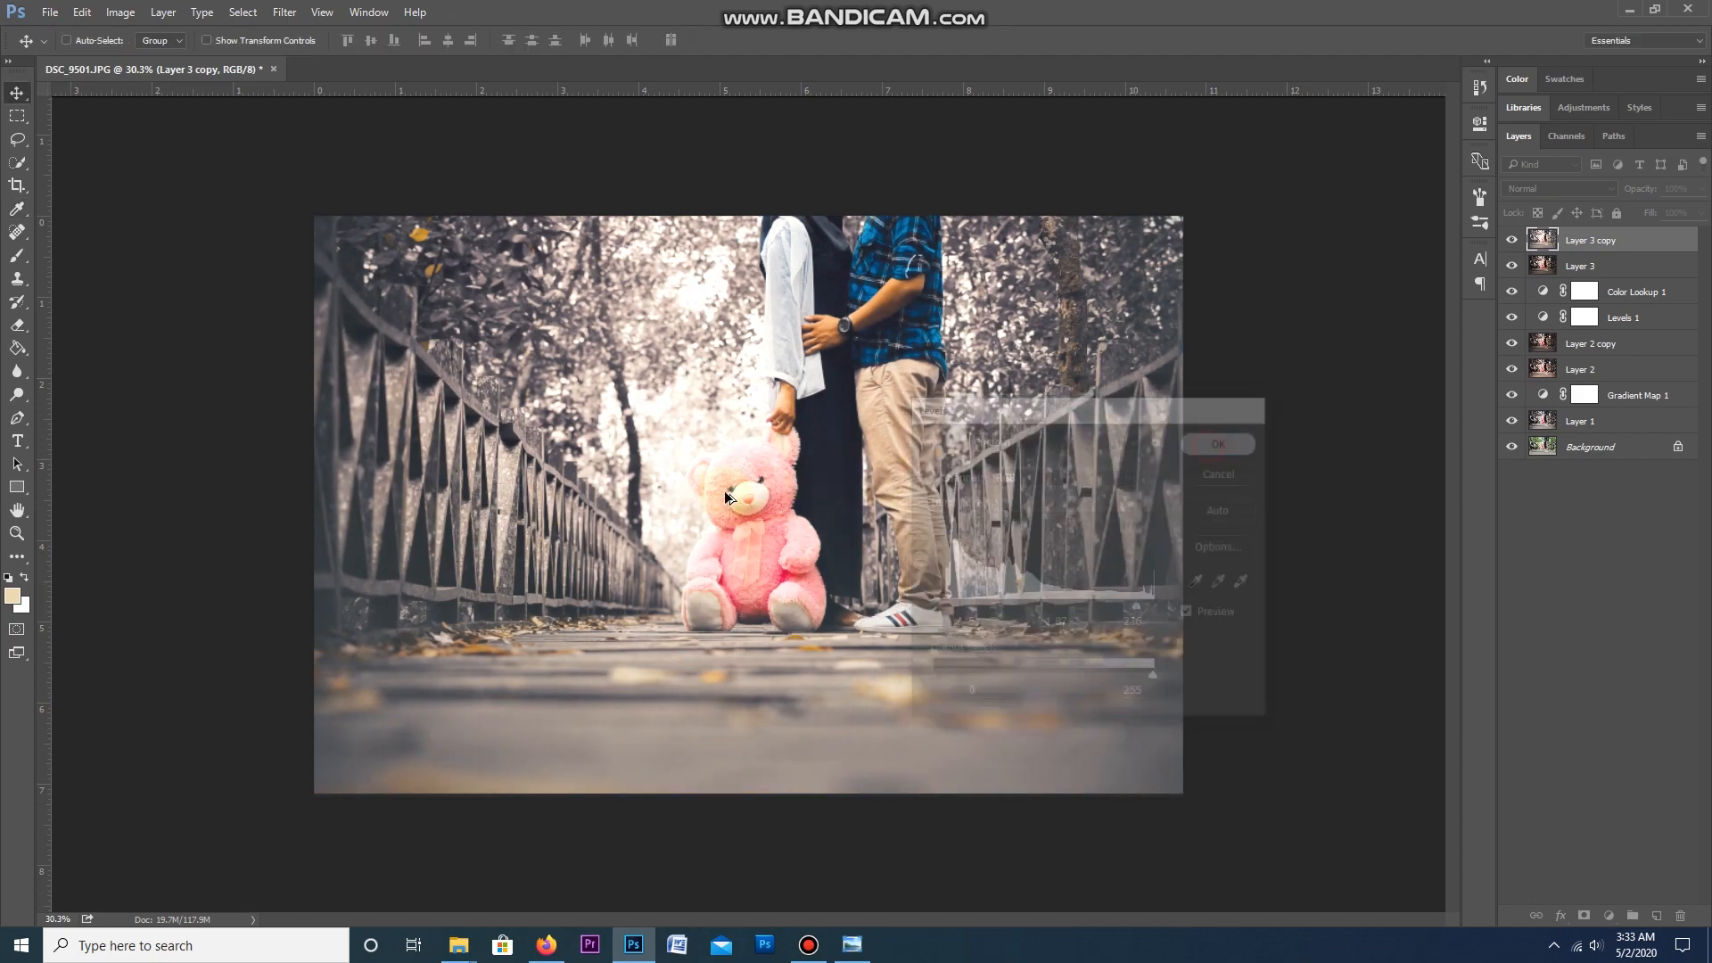
Step: Erase the brightening on Layer 3 copy over the surrounding trees, railings and bridge floor with a large soft eraser, then compare its visibility off and on
scroll(724, 492, "down", 1)
left_click(724, 492)
key("e")
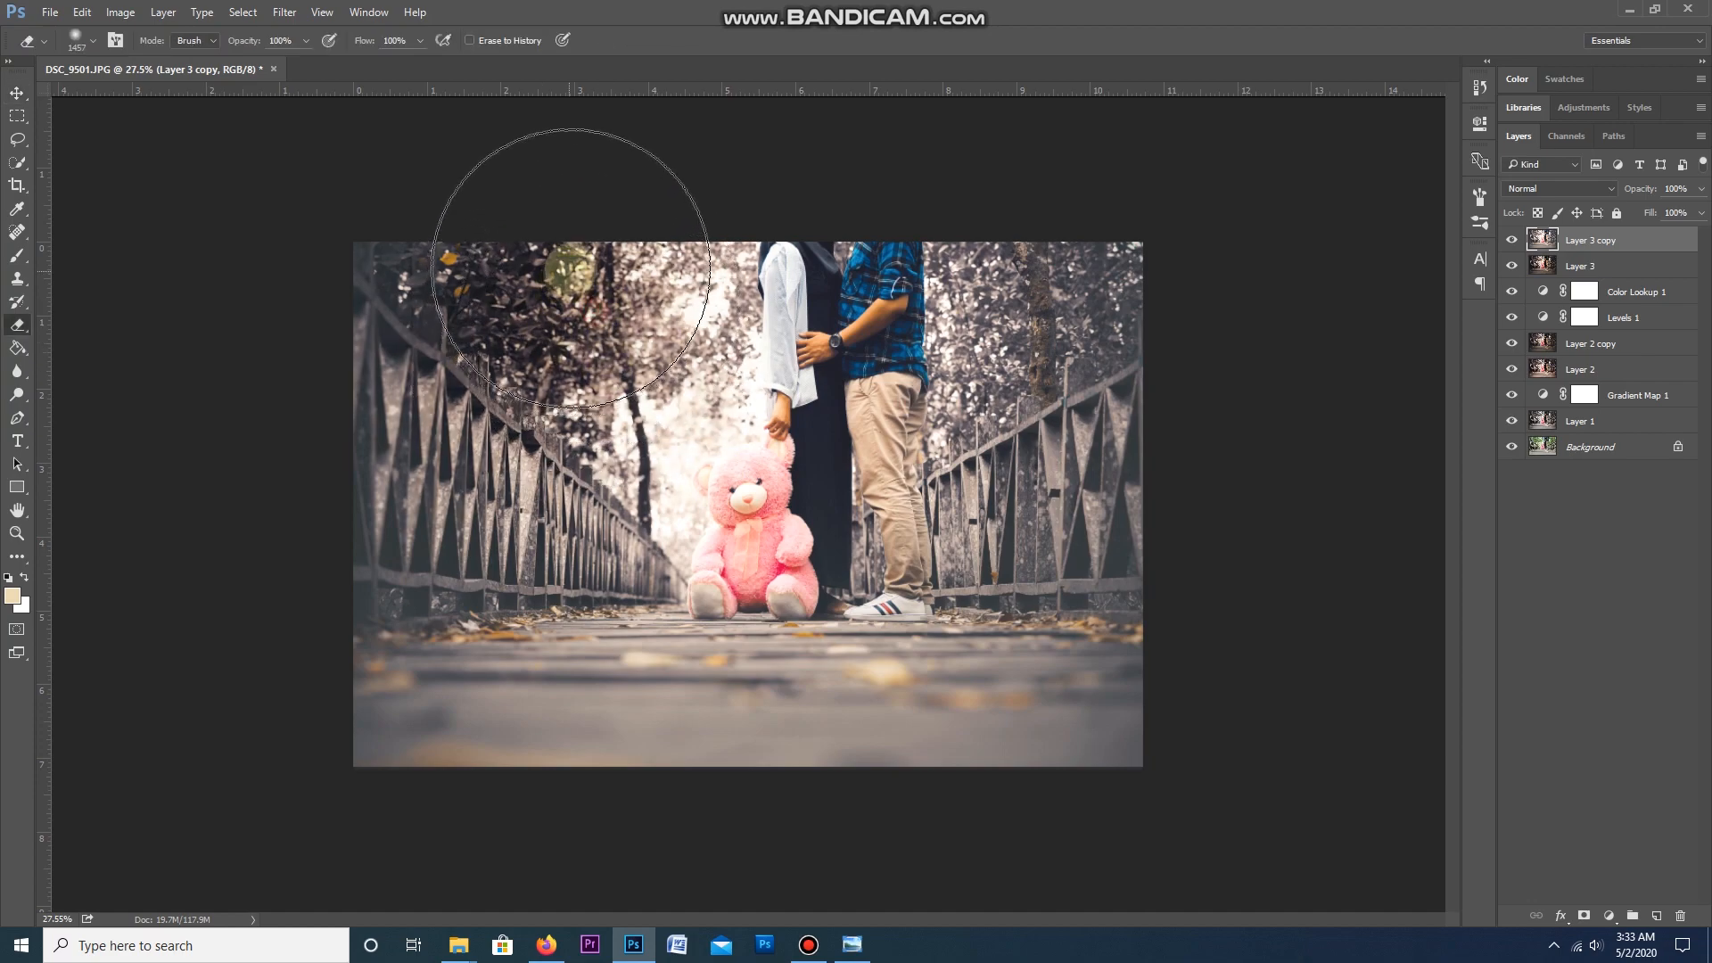
left_click(440, 346)
mouse_move(433, 350)
left_mouse_down()
mouse_move(581, 620)
mouse_move(626, 619)
mouse_move(651, 556)
mouse_move(763, 645)
mouse_move(1000, 574)
mouse_move(1085, 340)
mouse_move(1066, 238)
mouse_move(1004, 154)
mouse_move(1097, 300)
mouse_move(1103, 346)
mouse_move(934, 643)
mouse_move(1048, 497)
mouse_move(943, 698)
mouse_move(910, 633)
mouse_move(691, 743)
mouse_move(565, 296)
mouse_move(596, 314)
mouse_move(674, 200)
mouse_move(489, 461)
mouse_move(530, 413)
mouse_move(523, 501)
mouse_move(844, 771)
mouse_move(813, 729)
mouse_move(1107, 553)
mouse_move(1049, 626)
mouse_move(1049, 712)
mouse_move(1047, 677)
mouse_move(379, 624)
mouse_move(333, 711)
mouse_move(399, 329)
mouse_move(450, 245)
mouse_move(481, 306)
mouse_move(404, 413)
mouse_move(319, 406)
mouse_move(58, 101)
left_mouse_up()
left_click(17, 93)
key("ctrl+plus")
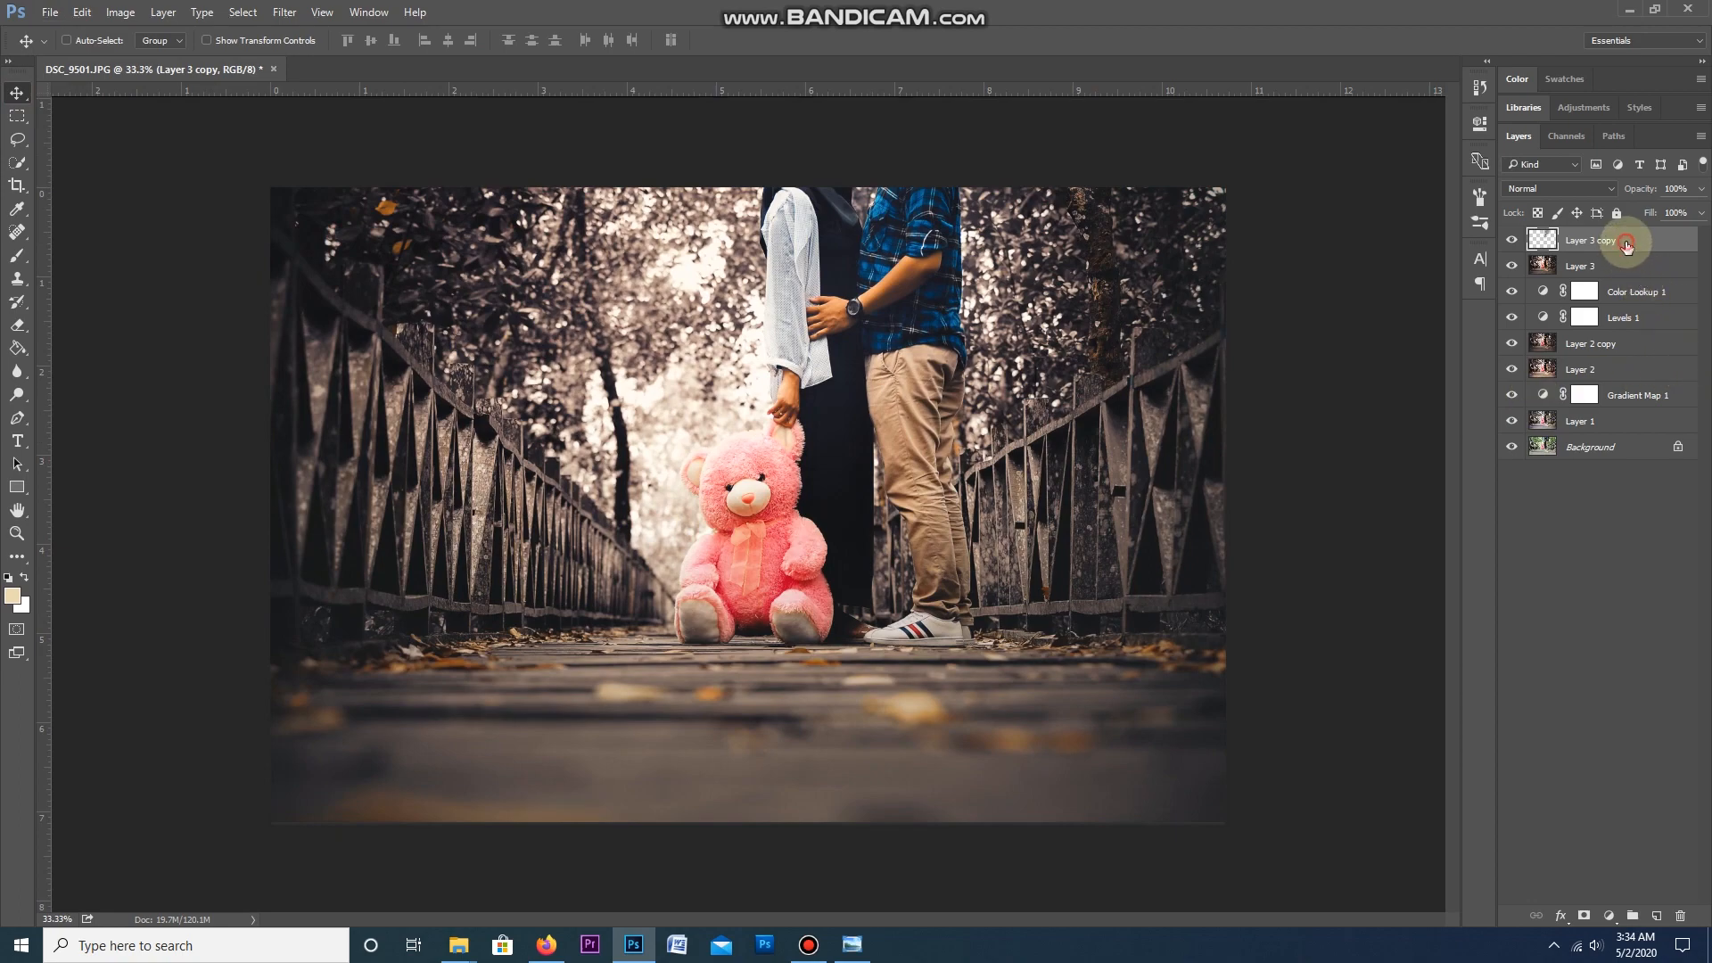
left_click(1509, 240)
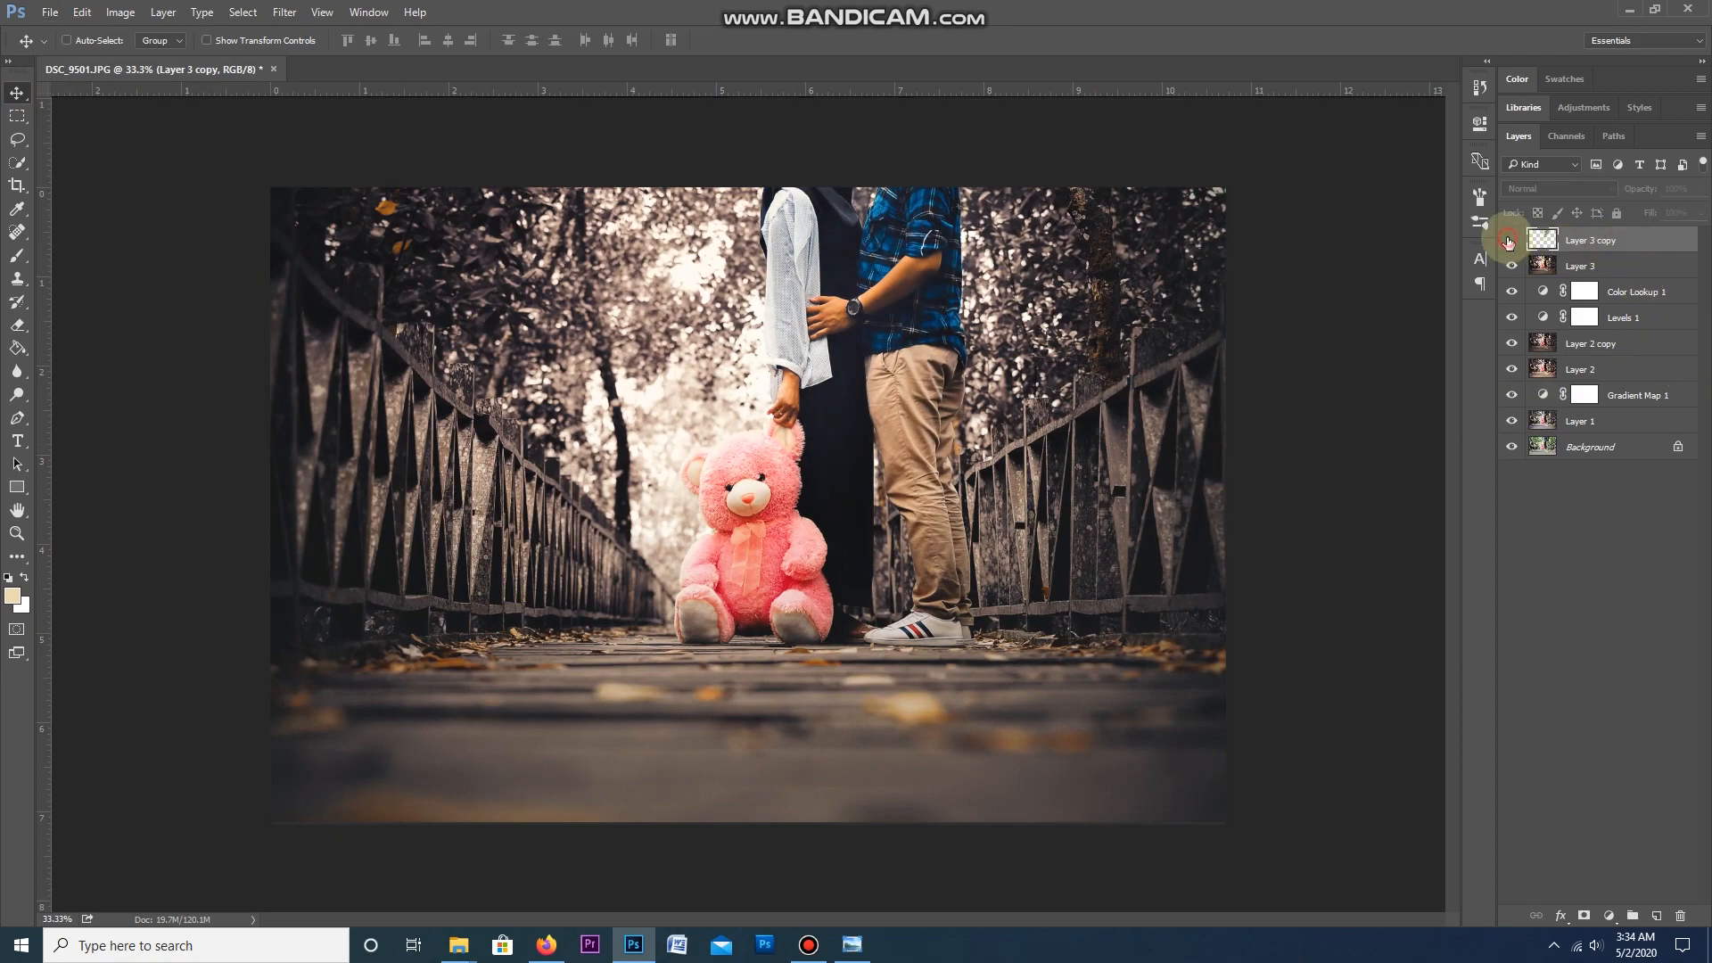
left_click(1509, 241)
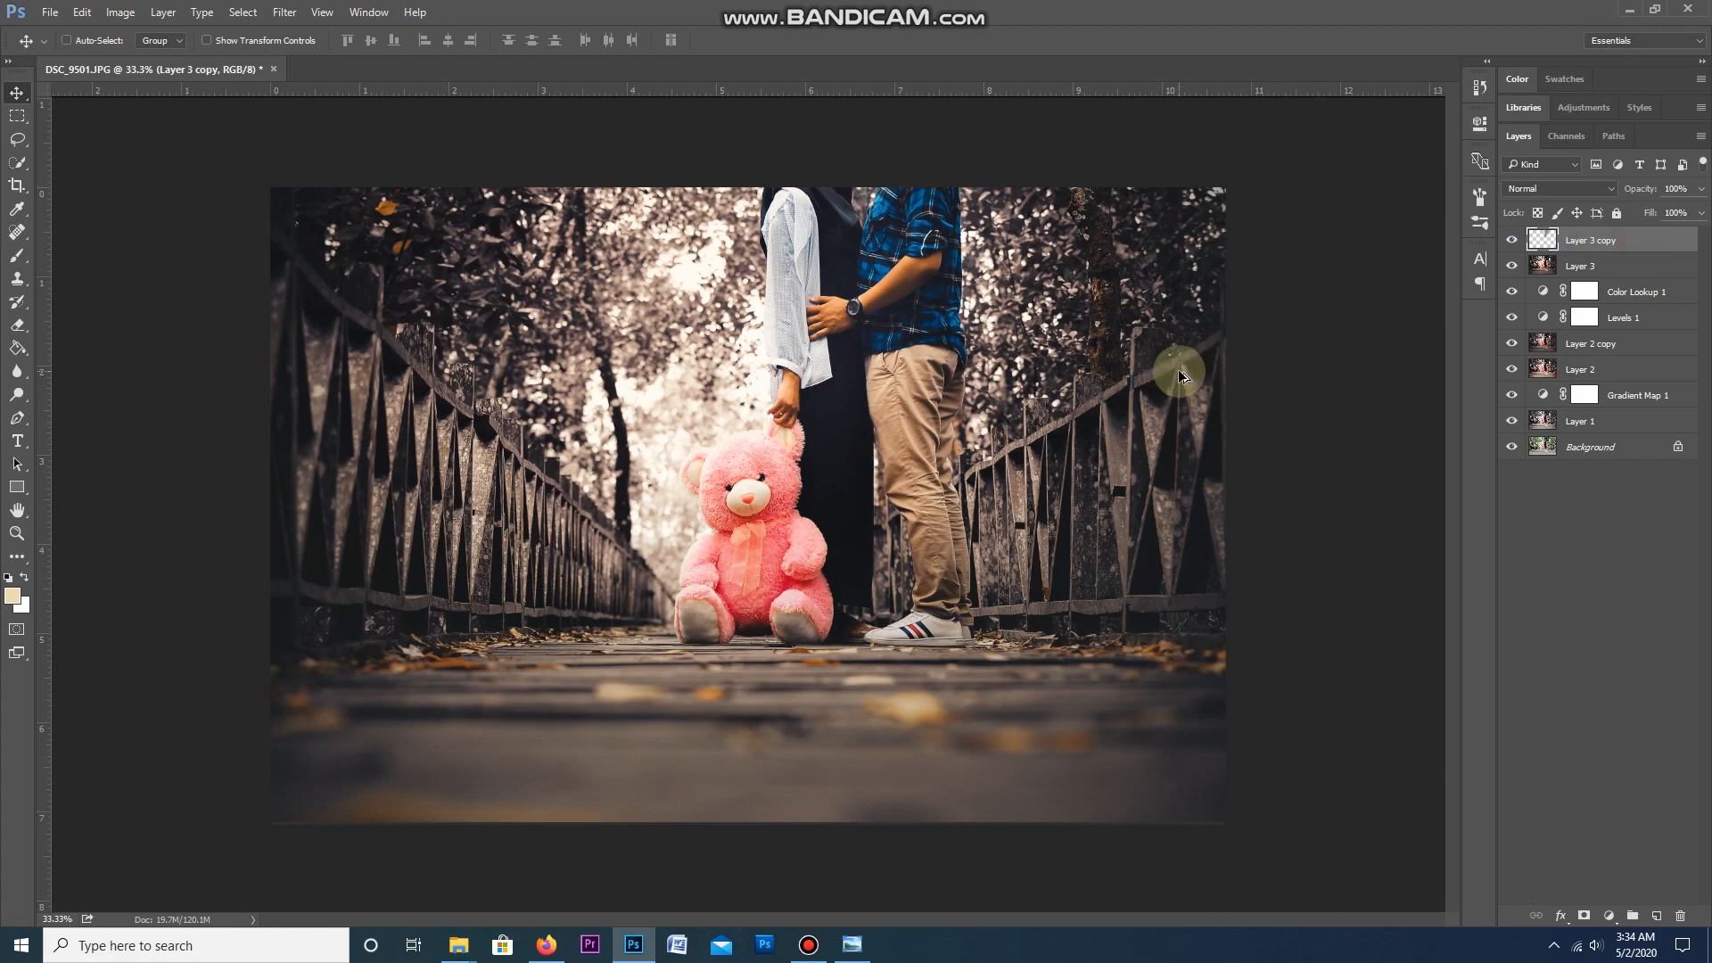
Step: Stamp the visible result into a new layer above Layer 3 copy and duplicate the stamped layer
key("ctrl+shift+alt+e")
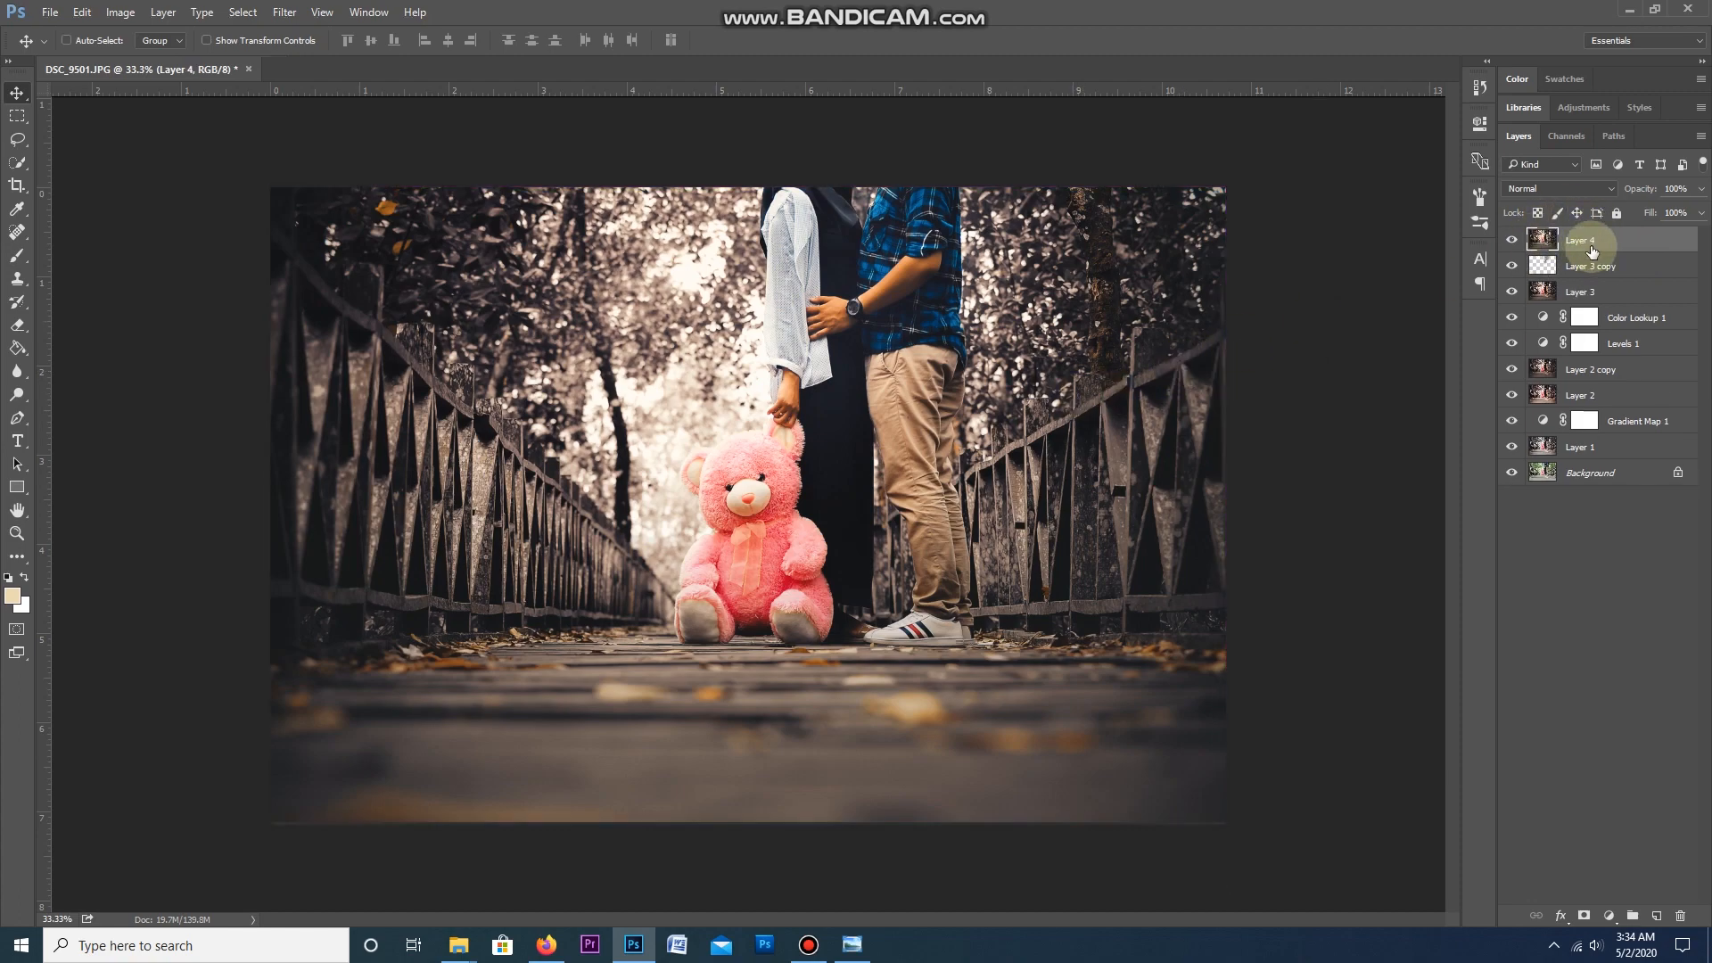
key("ctrl+j")
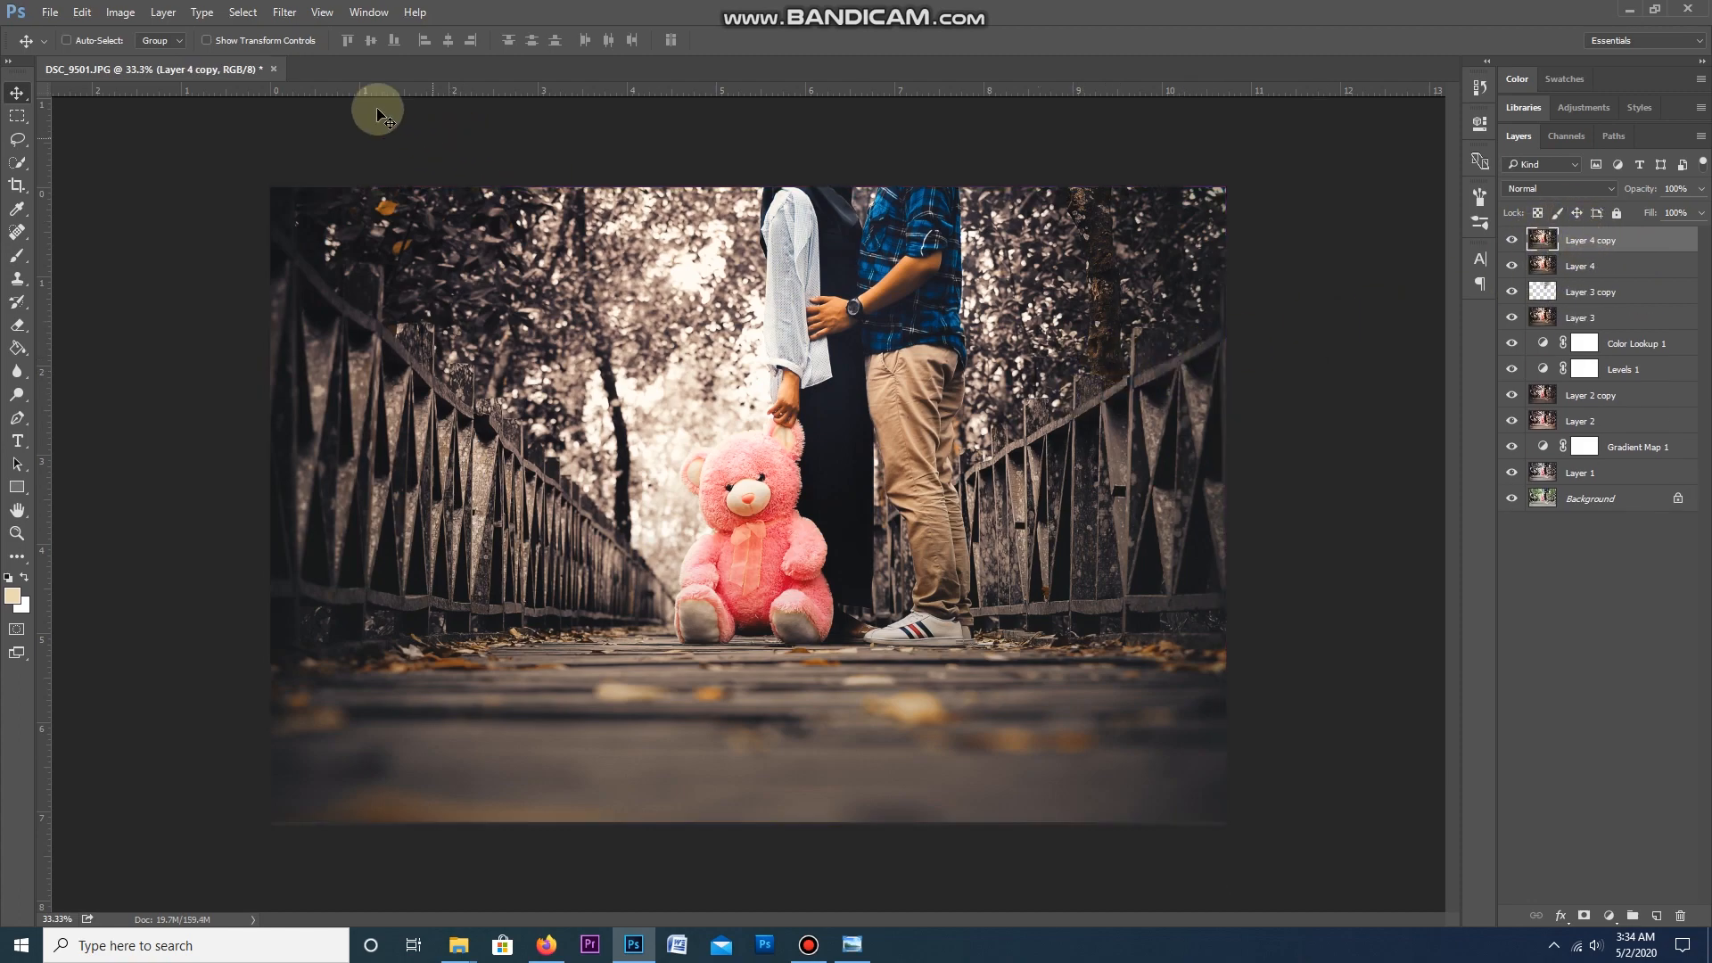
Step: Apply a 15 px Tilt-Shift blur to Layer 4 copy, widening the sharp zone from the couple's waist to just below the bear's feet
left_click(287, 13)
mouse_move(419, 225)
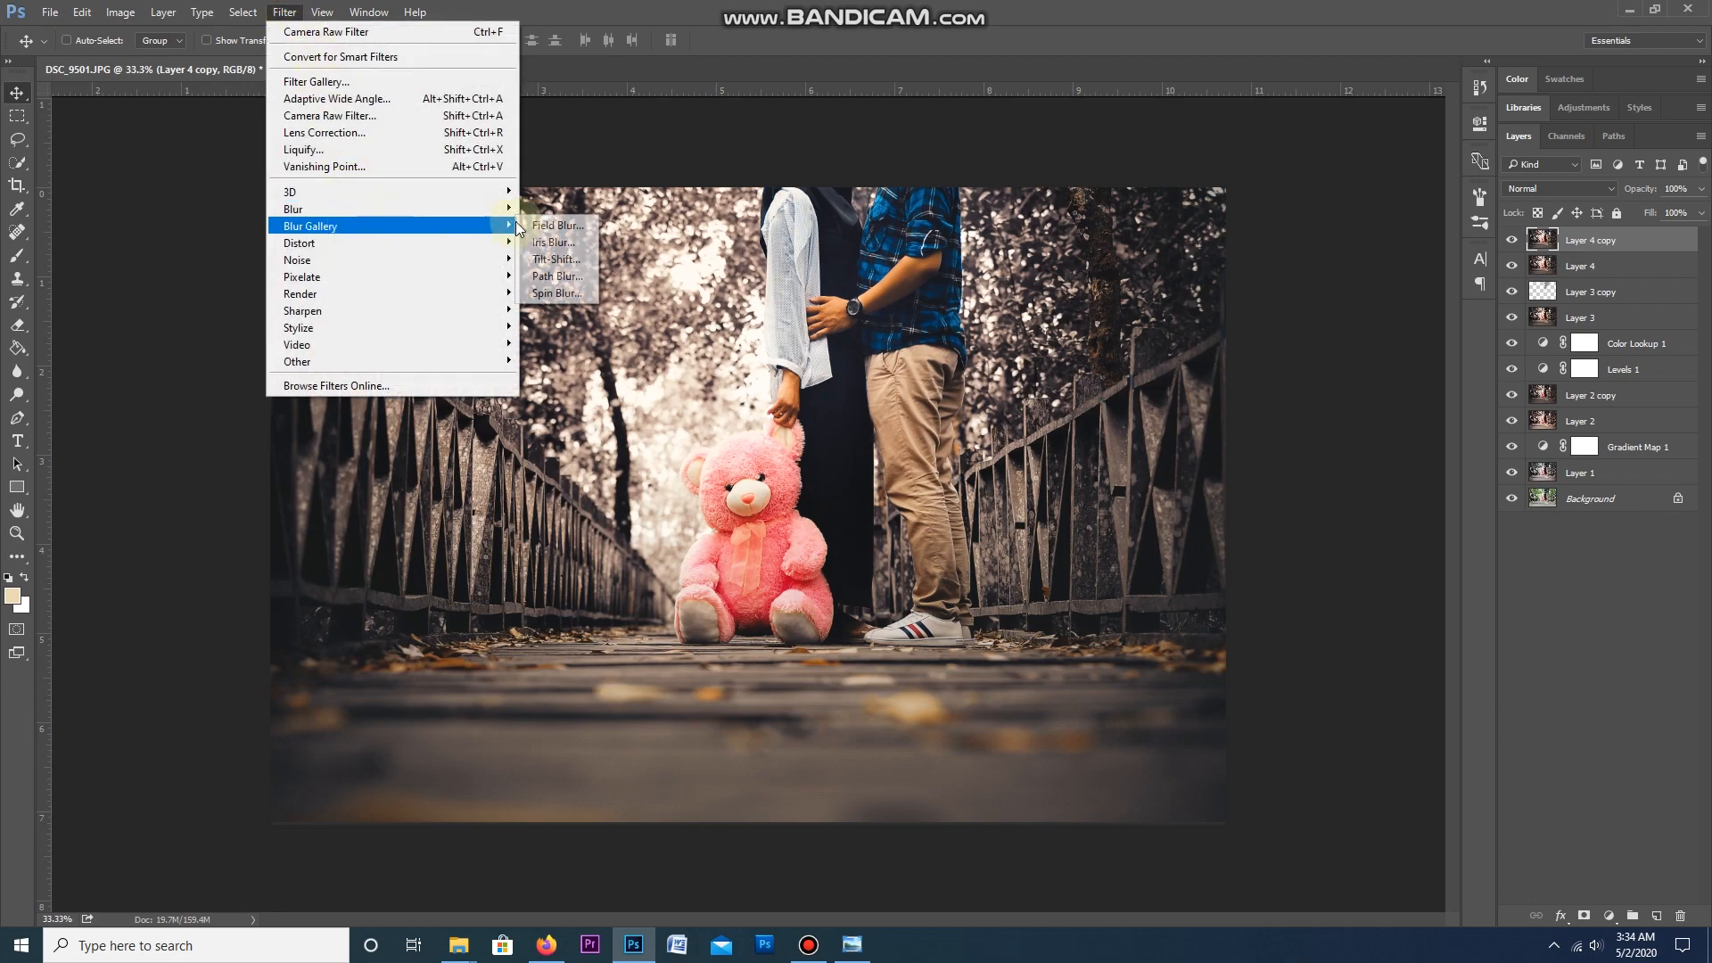
left_click(558, 259)
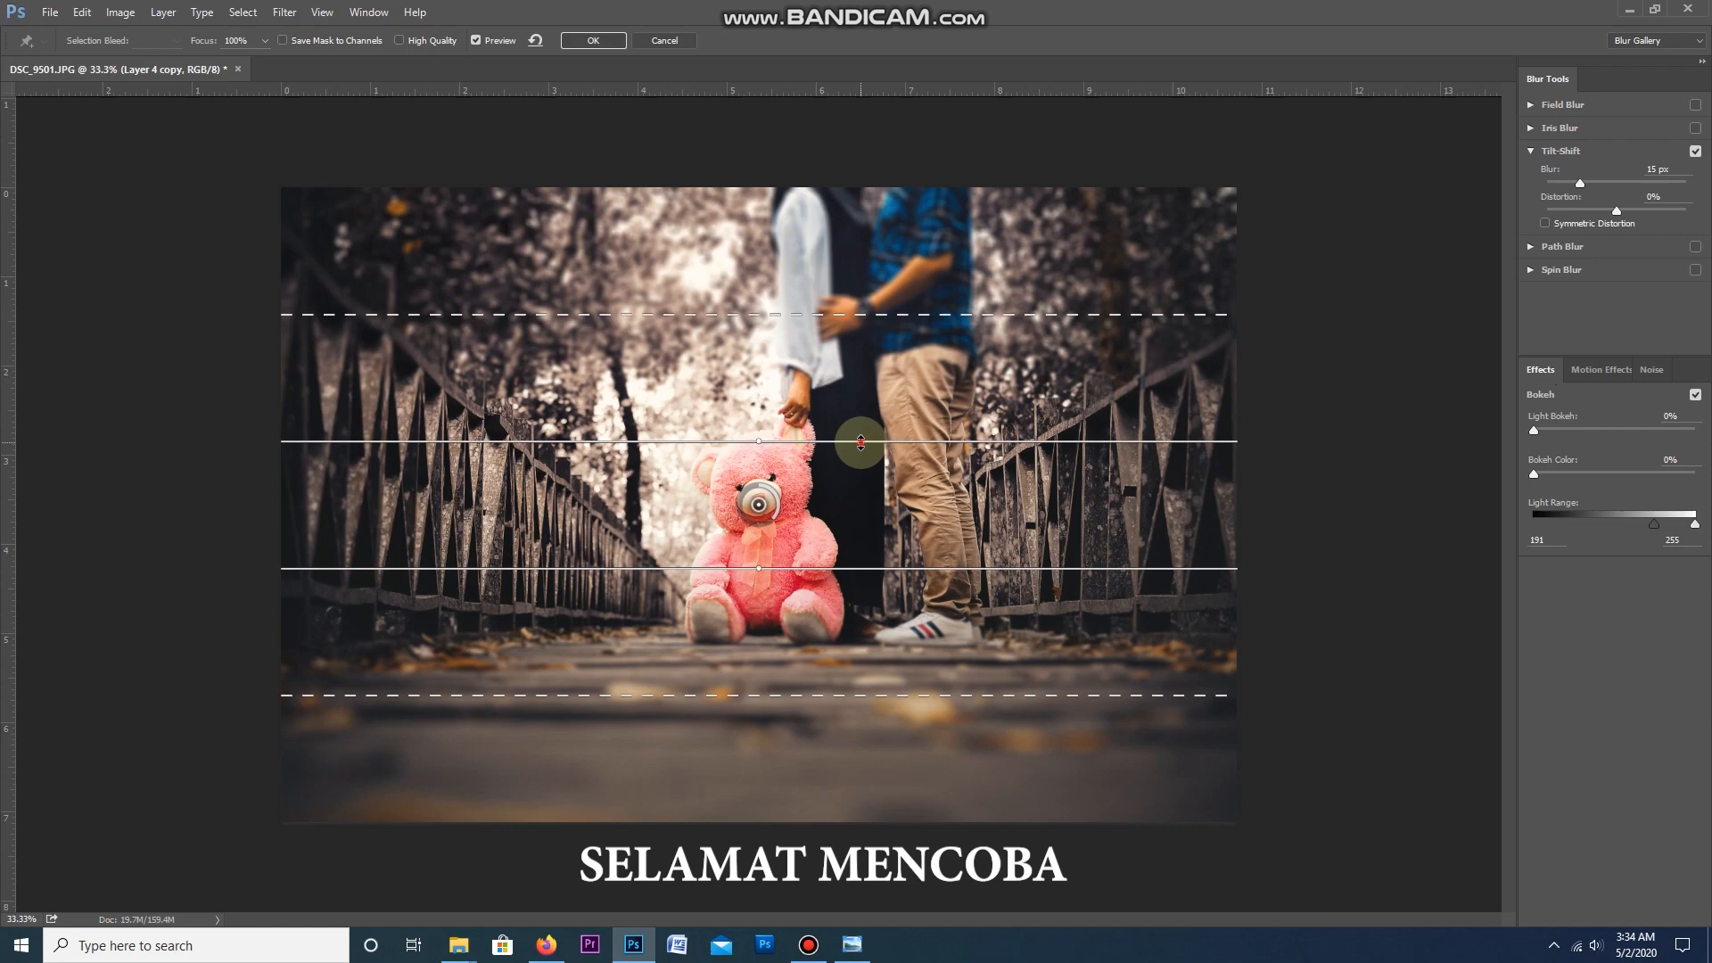
left_click_drag(870, 438, 871, 308)
left_click_drag(856, 573, 856, 670)
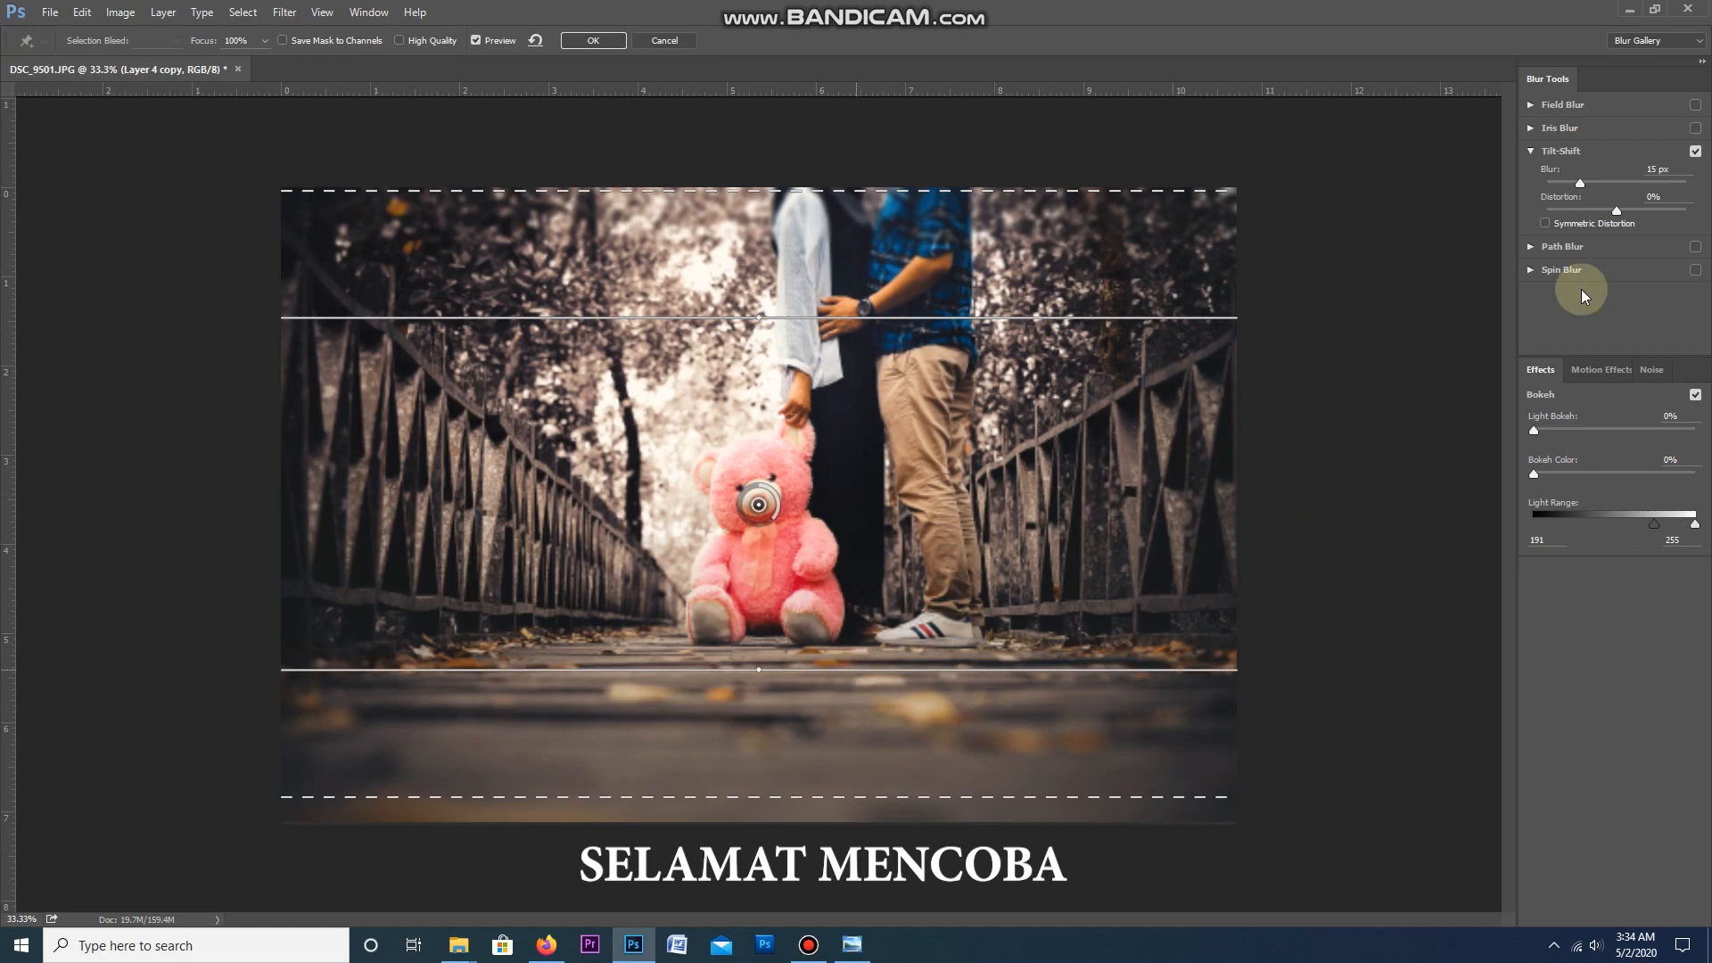
left_click(593, 40)
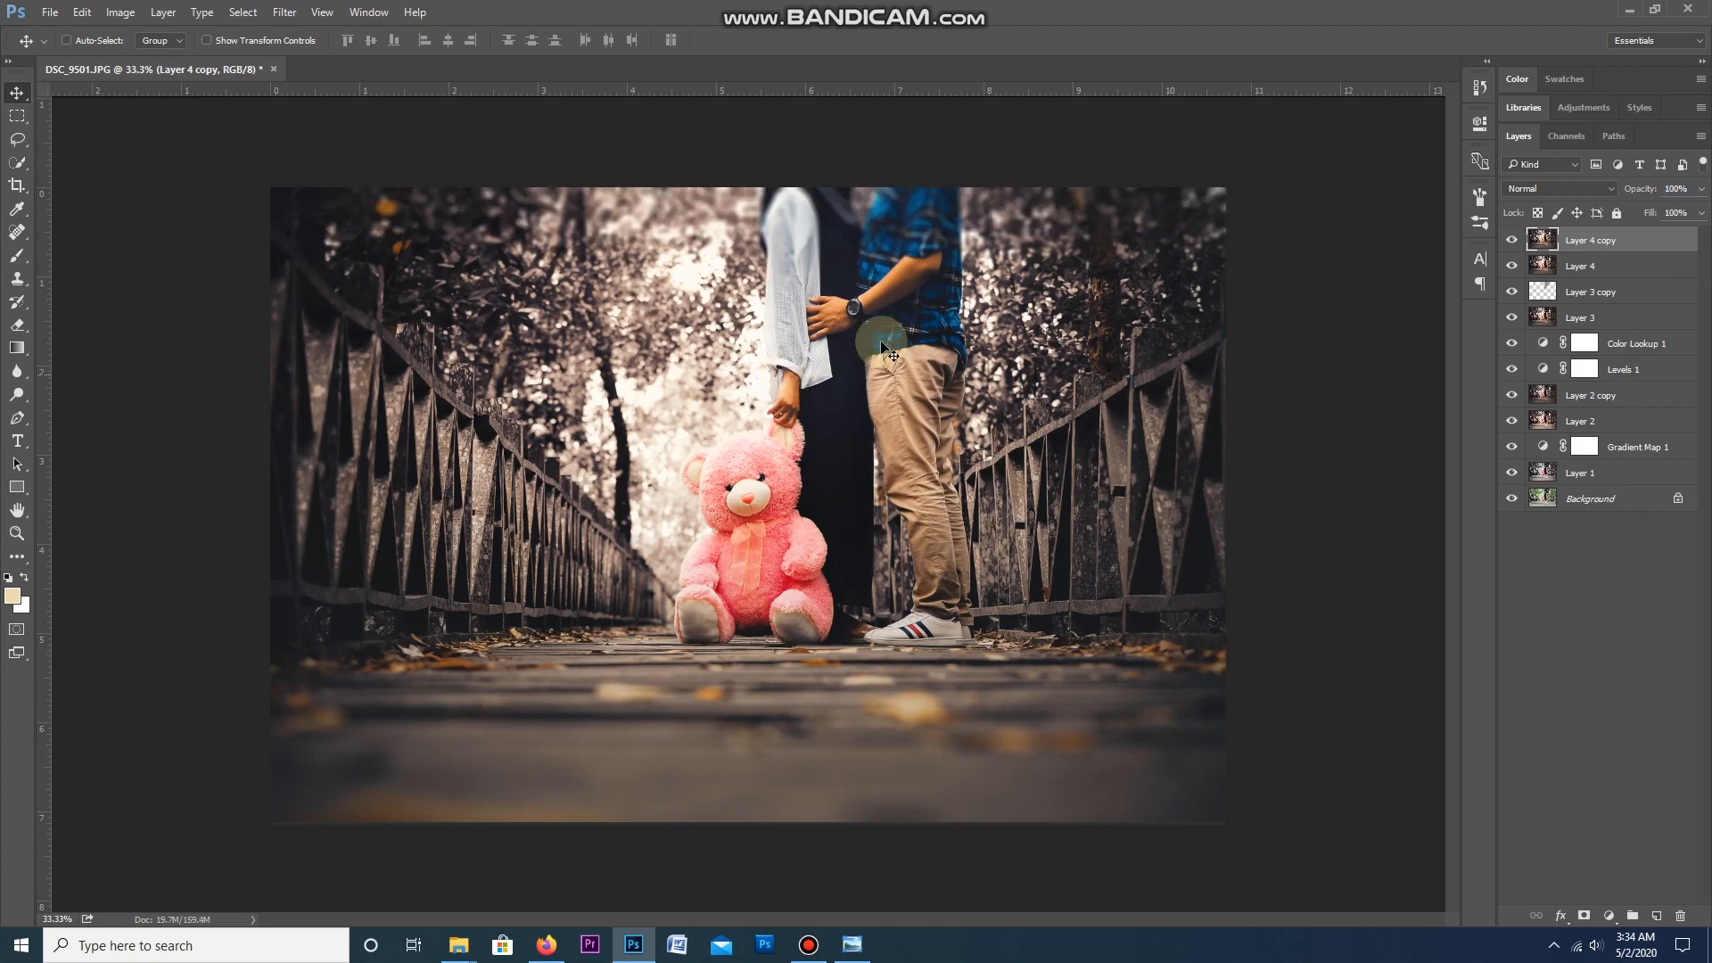
Step: Select all layers from Layer 4 copy down to Layer 1, excluding the Background, and merge them into one layer
left_click(1594, 499, "shift")
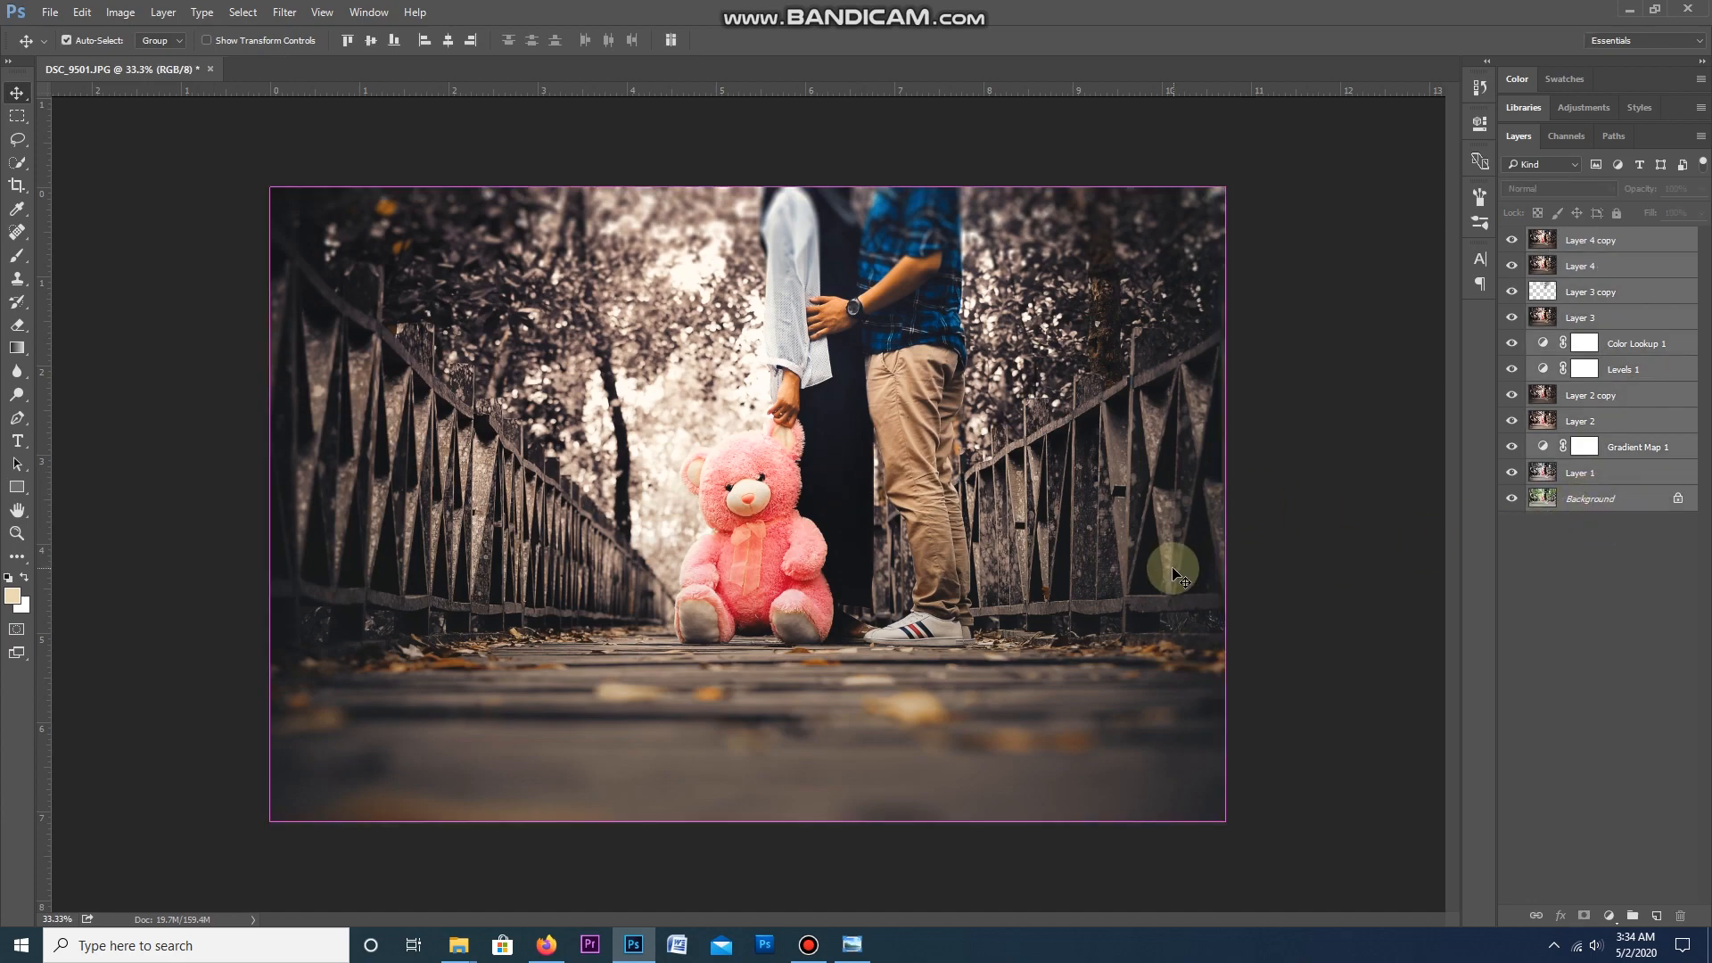
left_click(1610, 498, "ctrl")
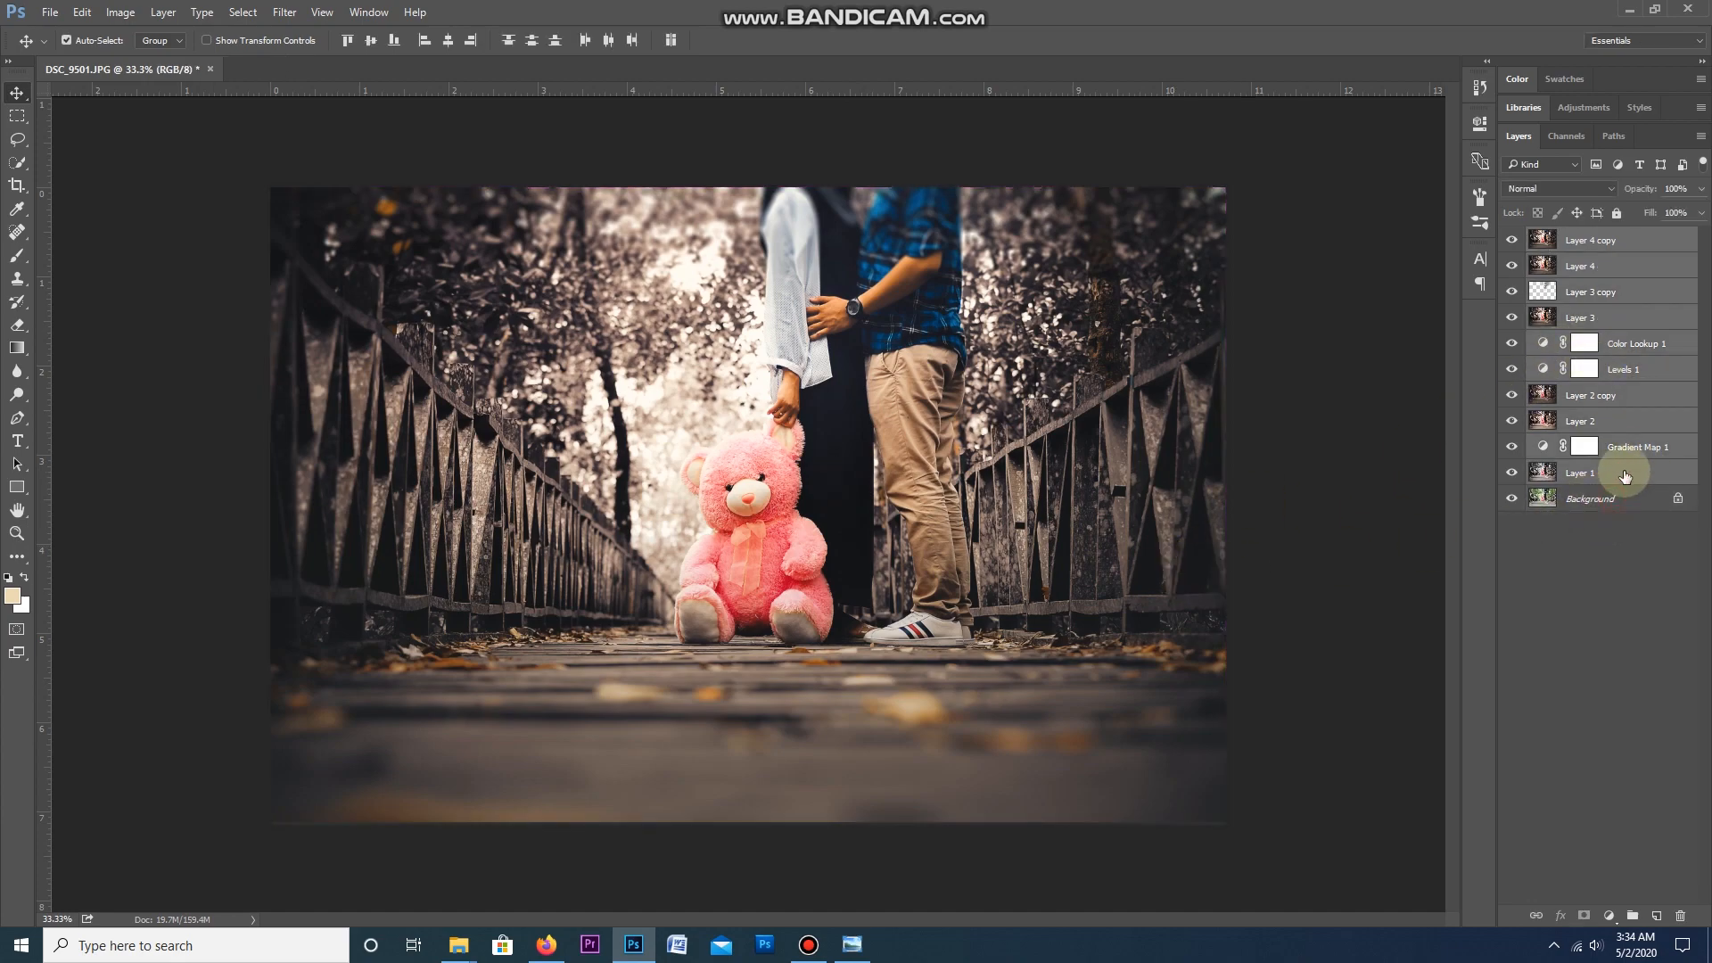
key("ctrl+e")
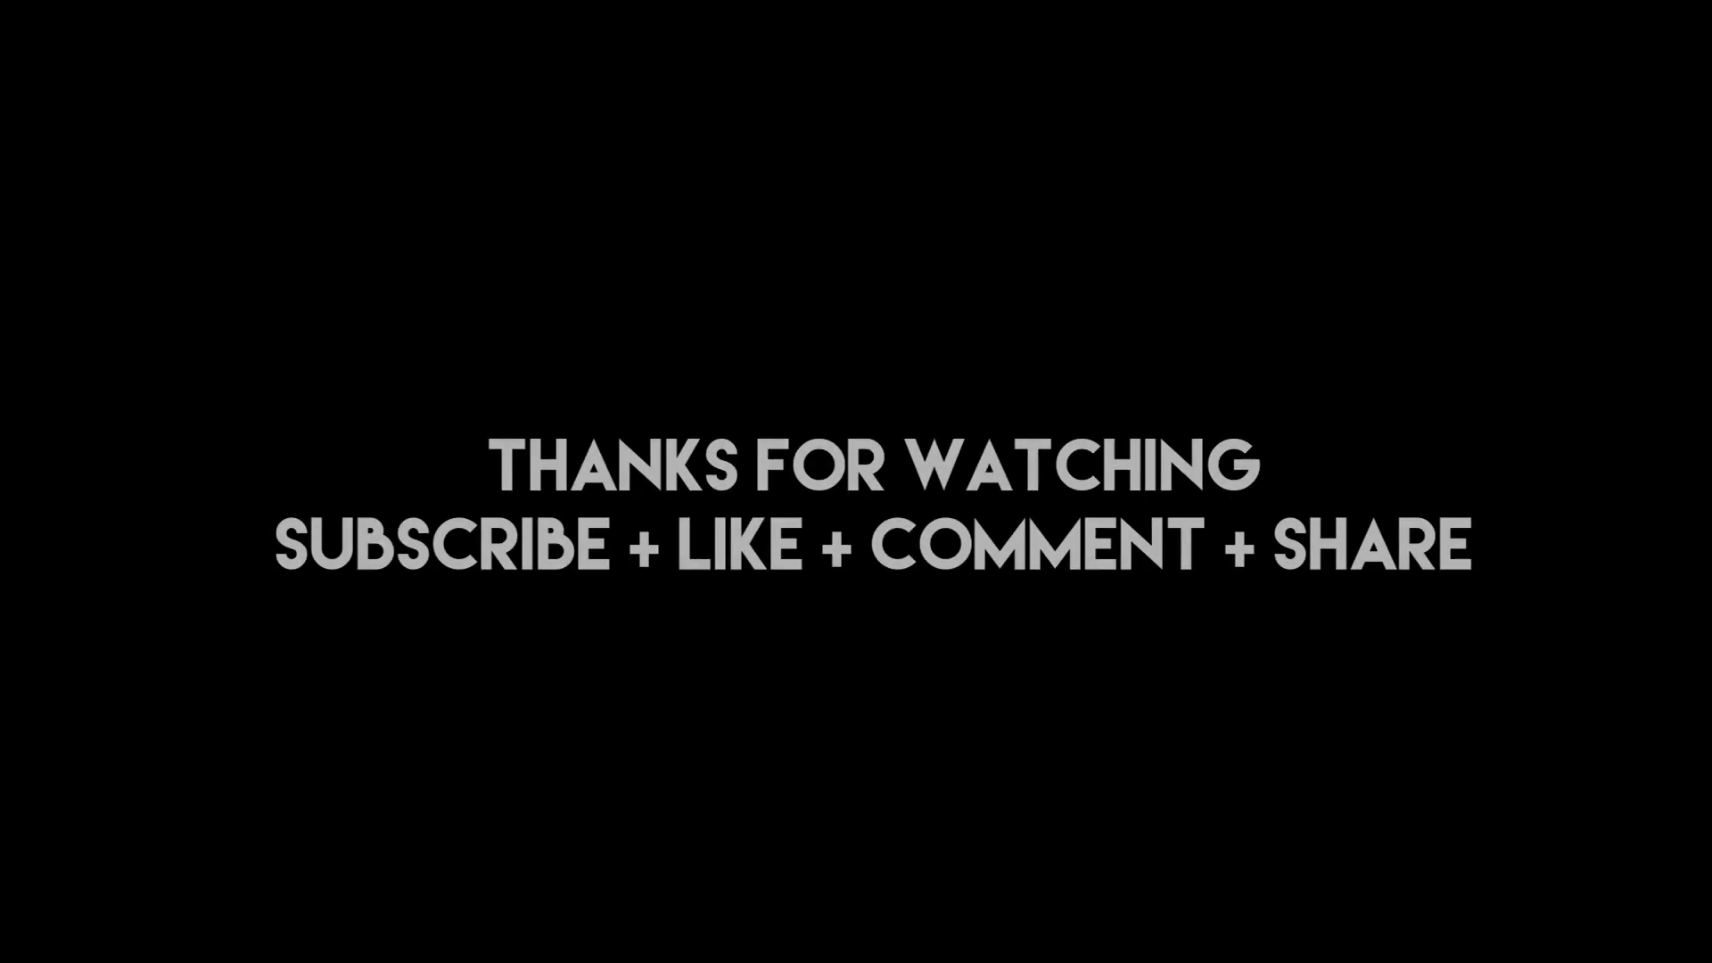